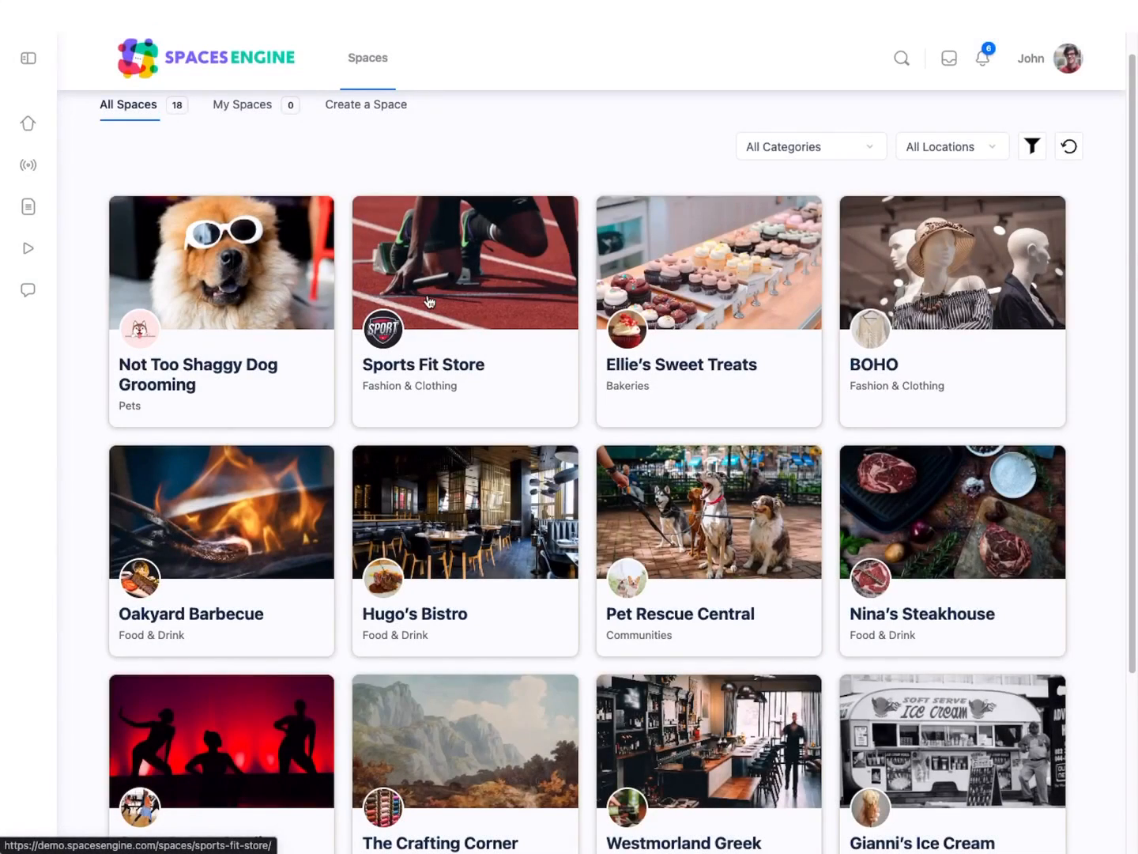
Step: Open the Not Too Shaggy Dog Grooming space and preview its cover video
left_click(257, 377)
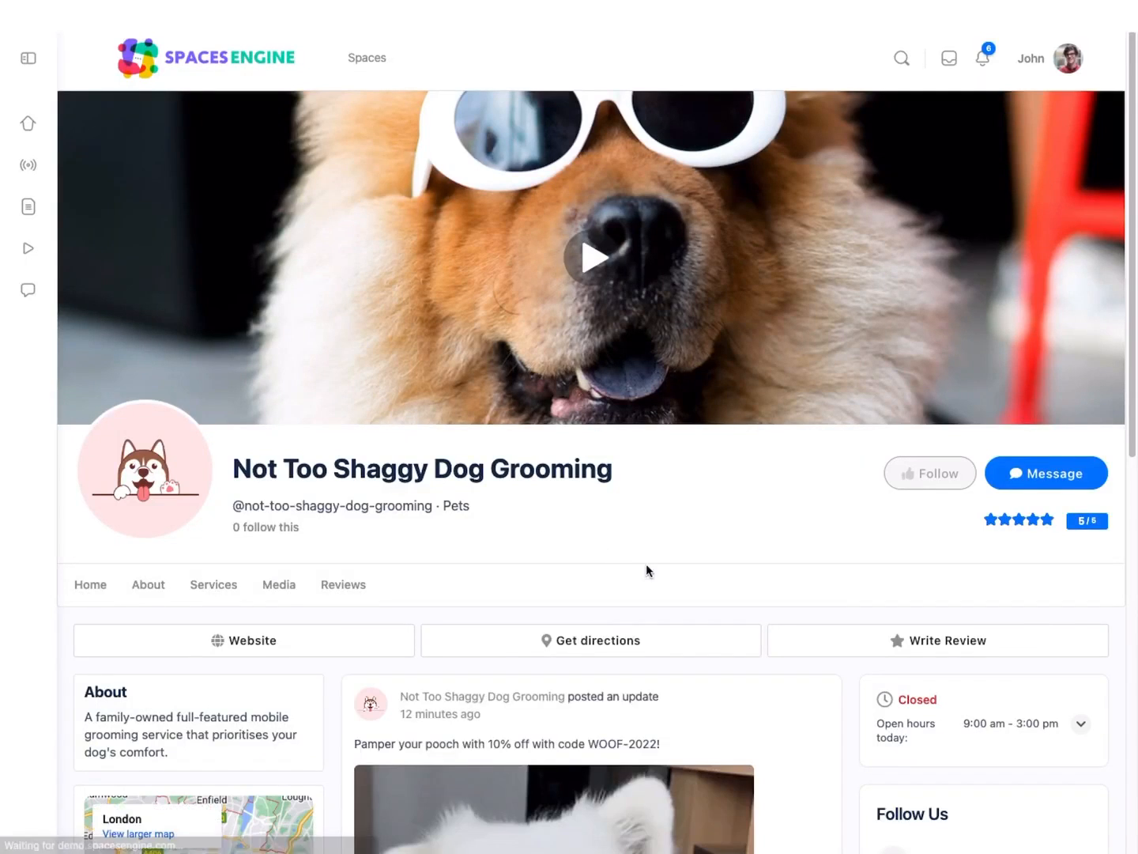
left_click(592, 257)
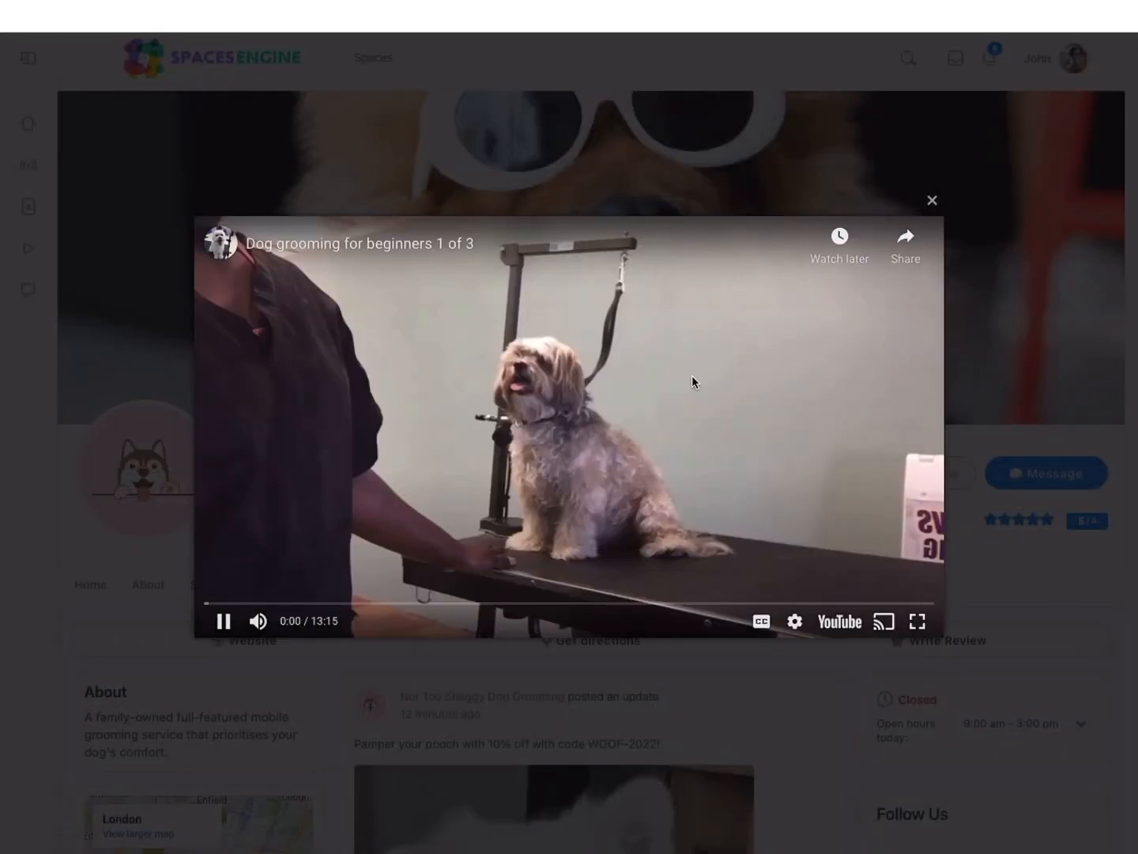
left_click(933, 201)
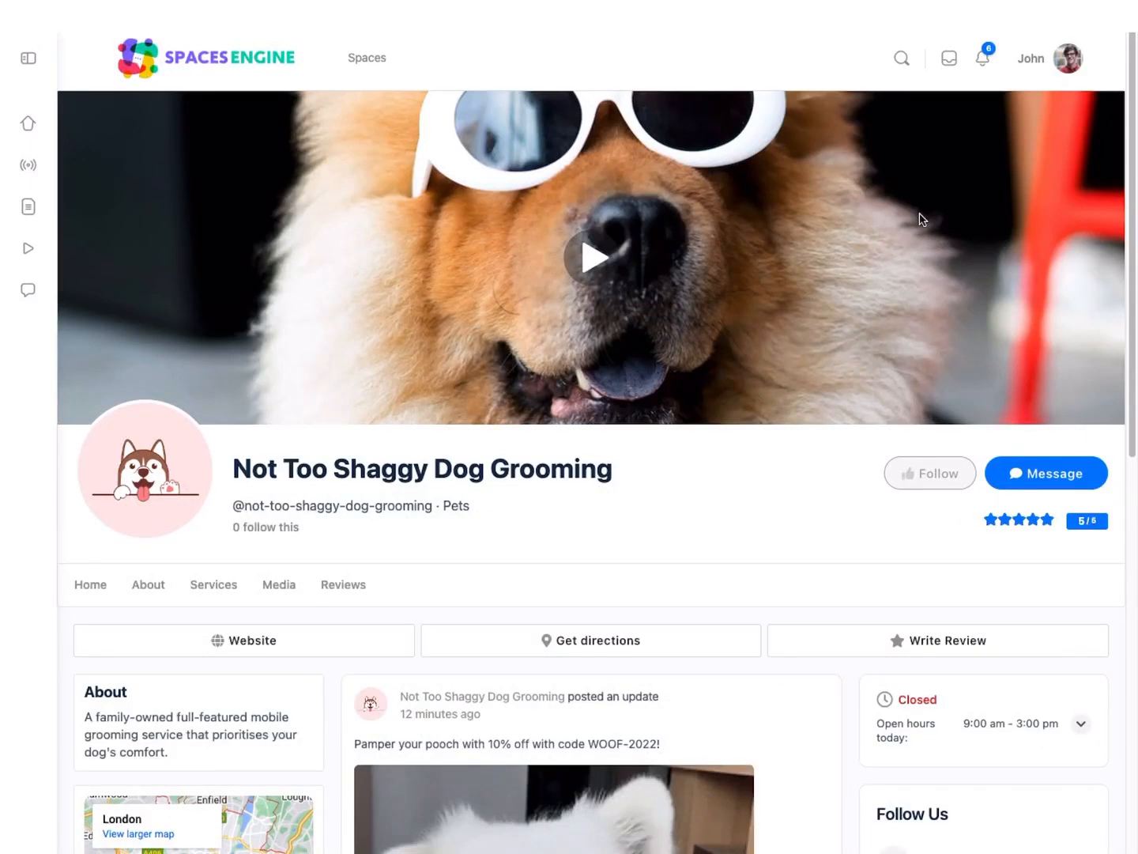
Step: Look through the dog grooming space's home, About, Services and Reviews pages
scroll(780, 530, "down", 3)
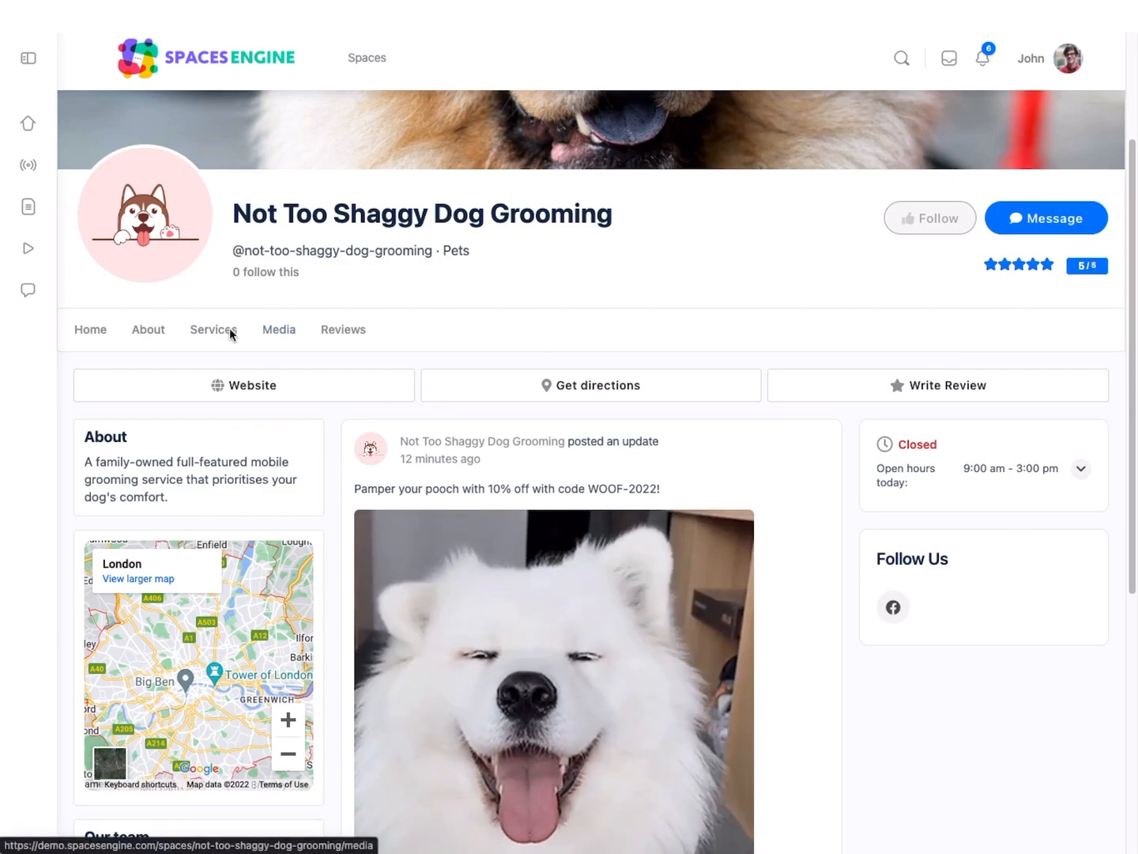
scroll(147, 325, "down", 1)
scroll(147, 325, "down", 2)
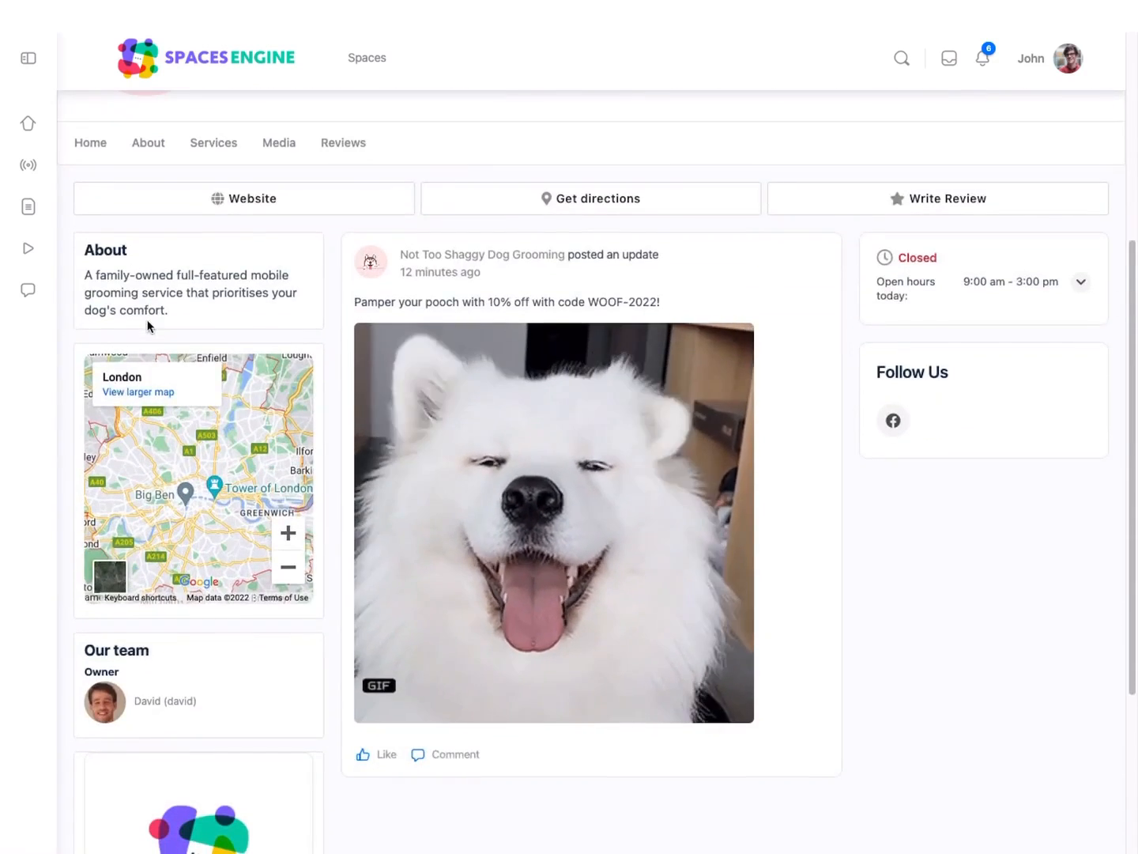
scroll(146, 324, "up", 4)
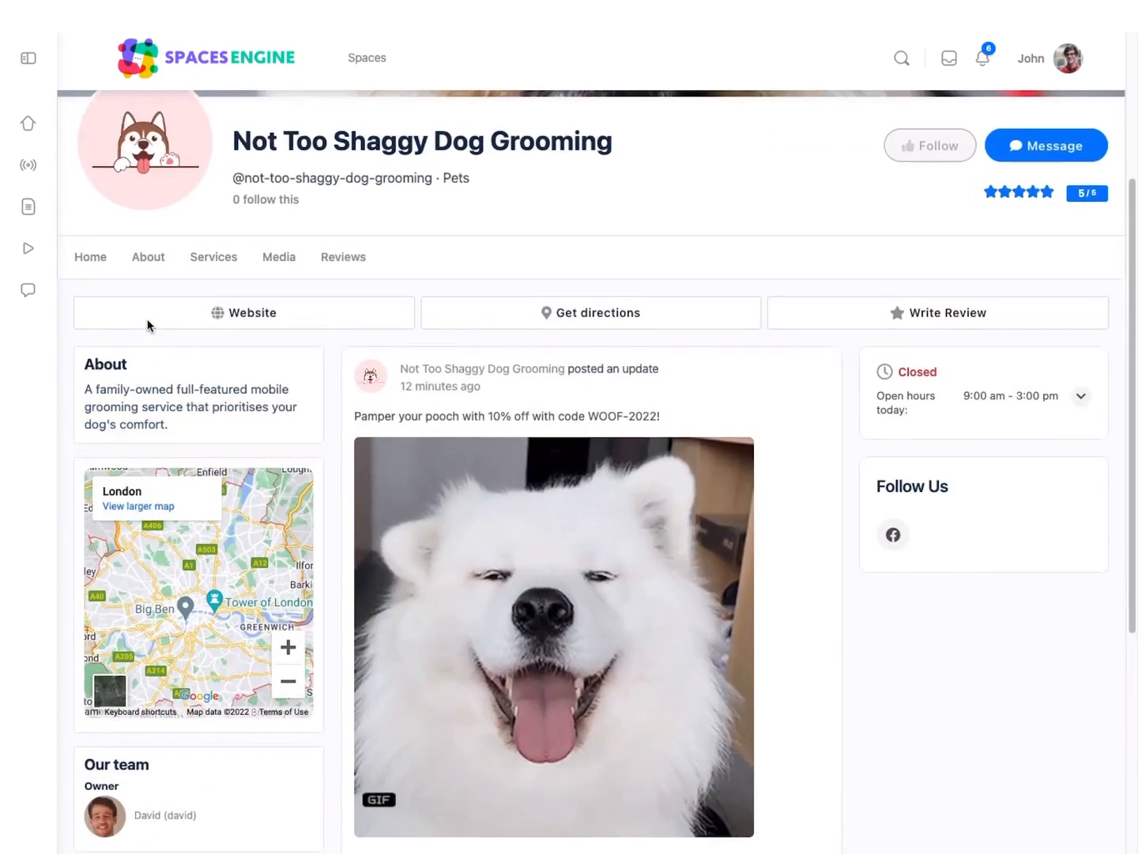
left_click(148, 376)
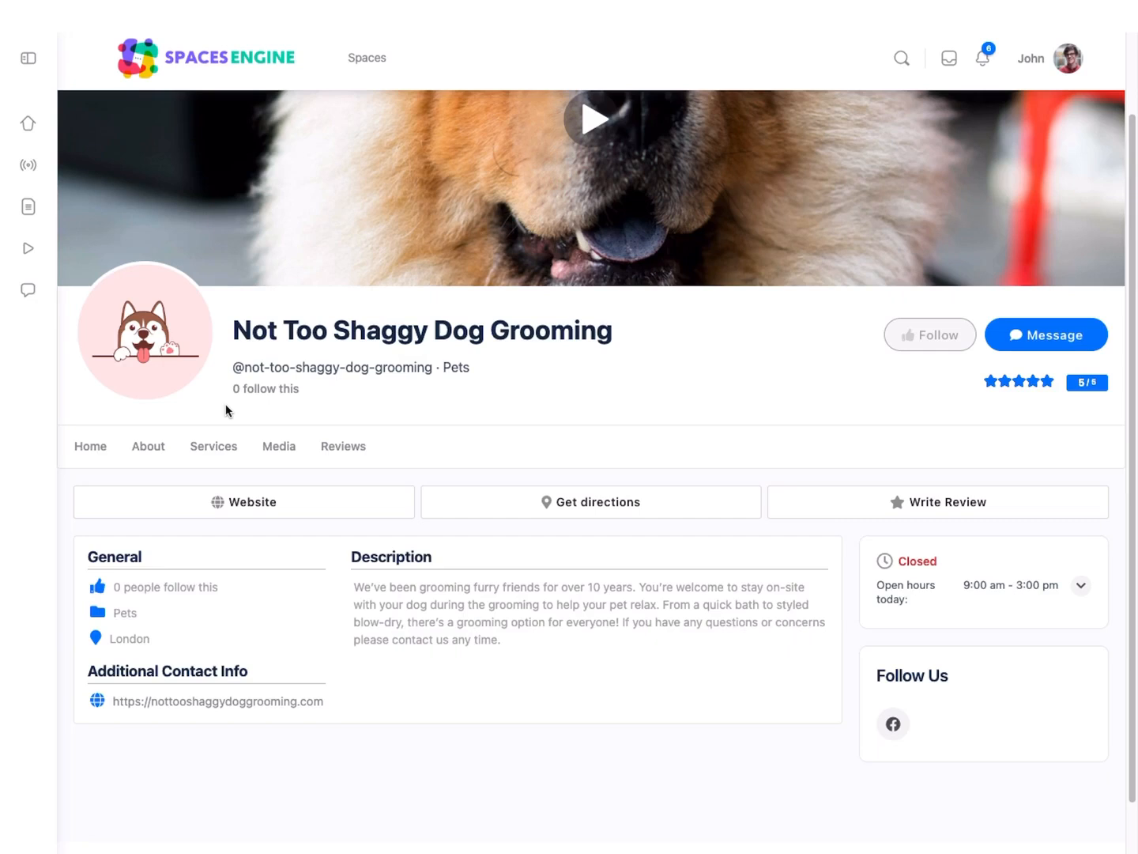
left_click(218, 452)
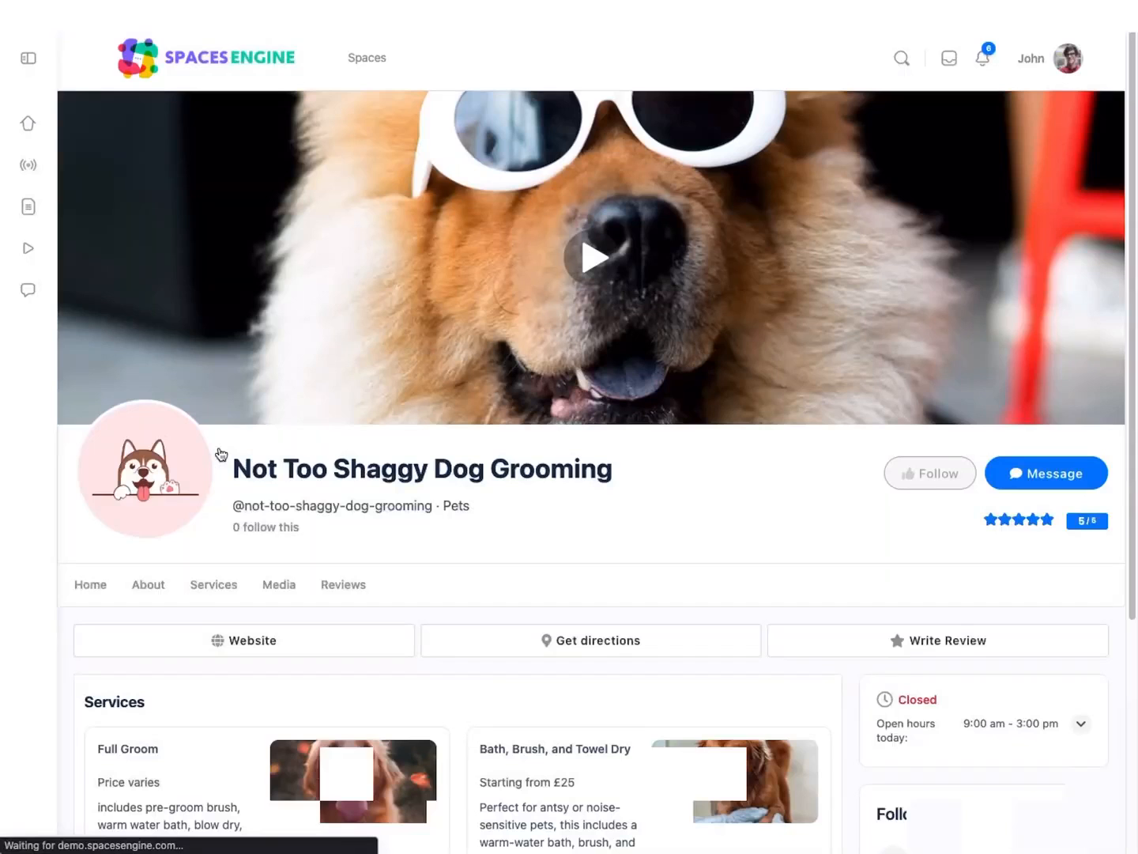
scroll(221, 454, "down", 4)
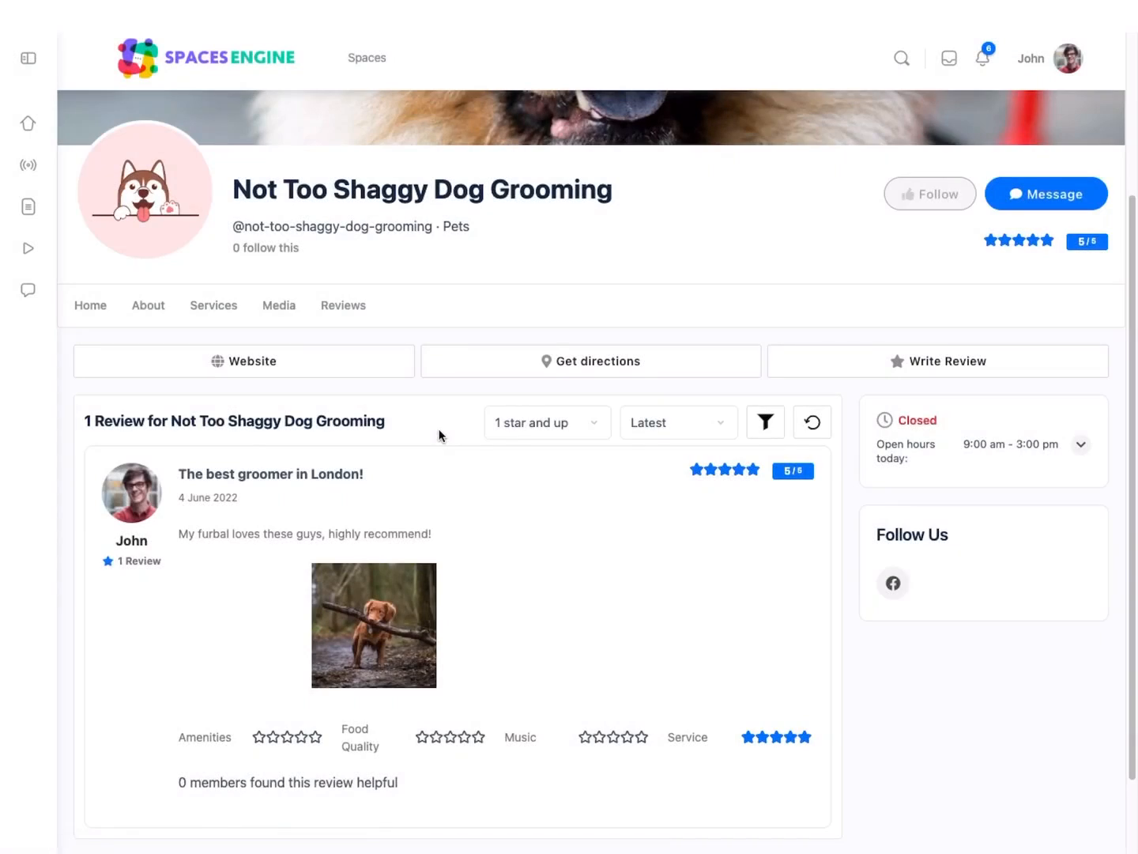
scroll(439, 434, "down", 1)
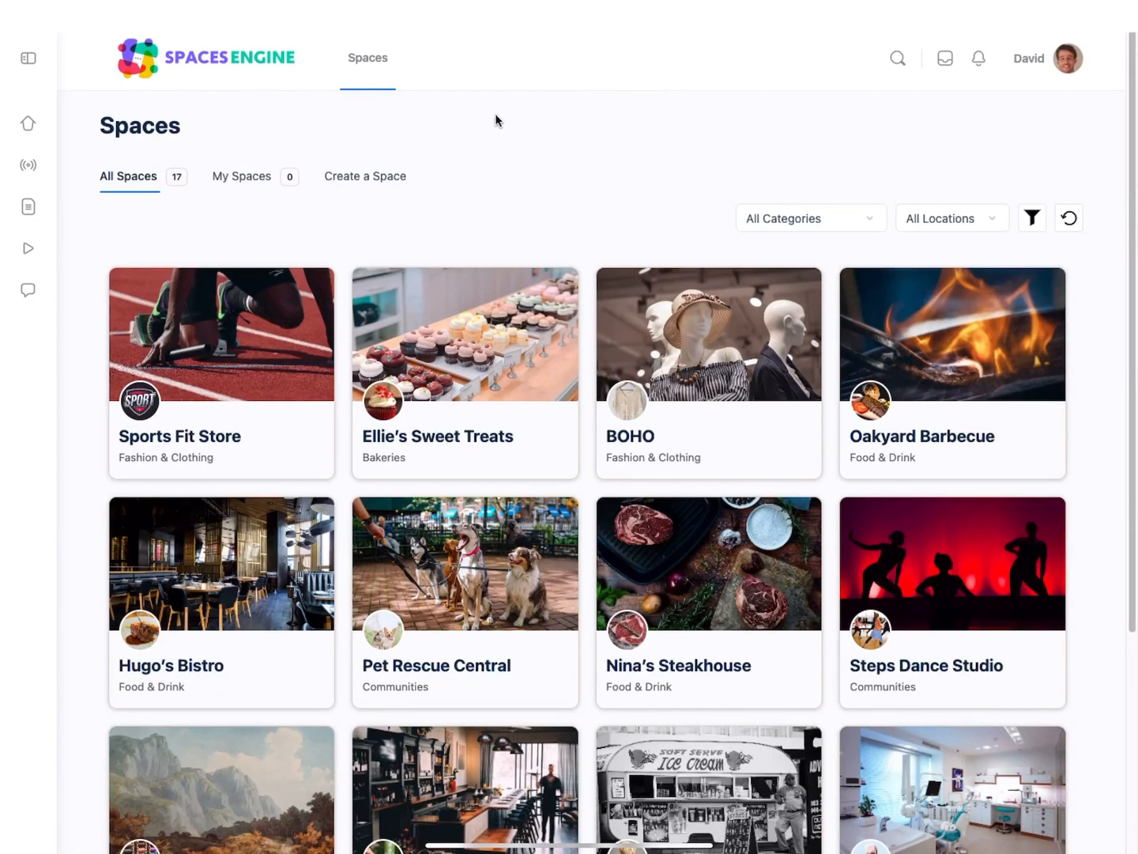
Step: Start a new space named Not Too Shaggy Dog Grooming with the category Pets and the location London
left_click(356, 181)
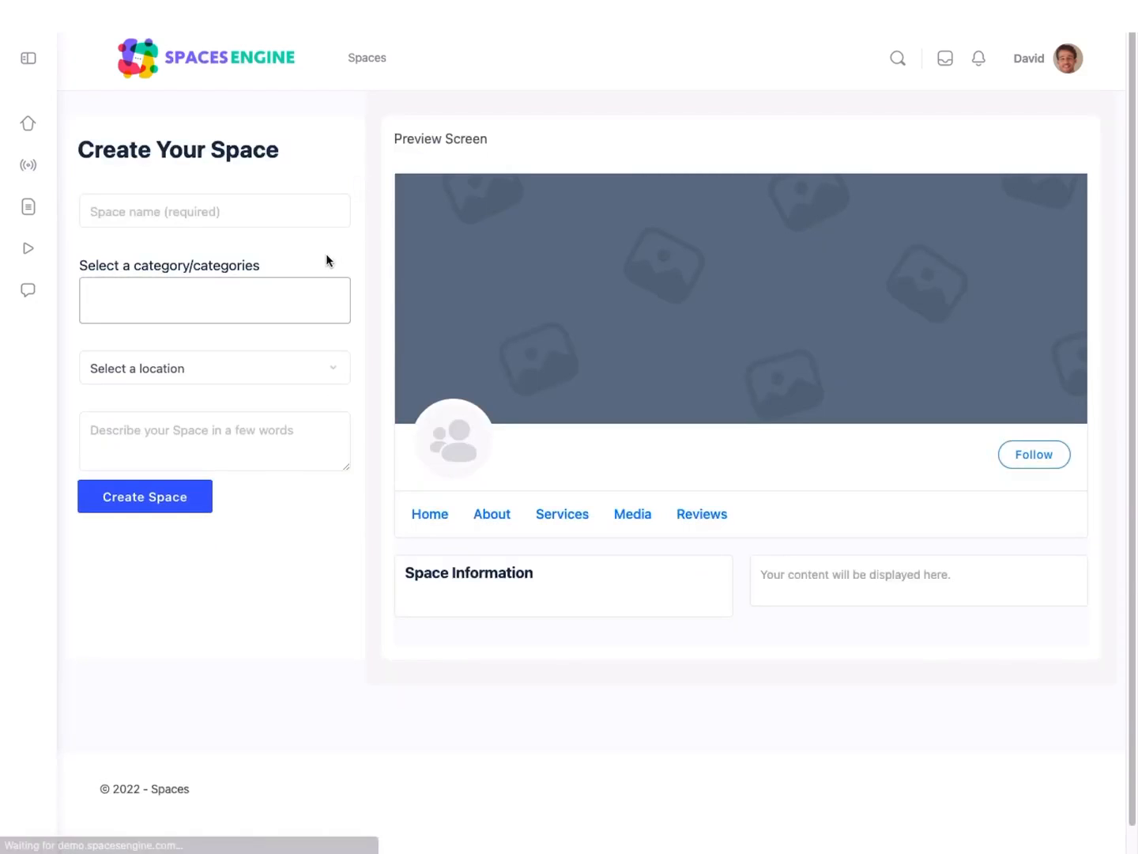
left_click(262, 212)
type("Not Too Shaggy Dog Grooming")
left_click(262, 295)
scroll(263, 355, "down", 2)
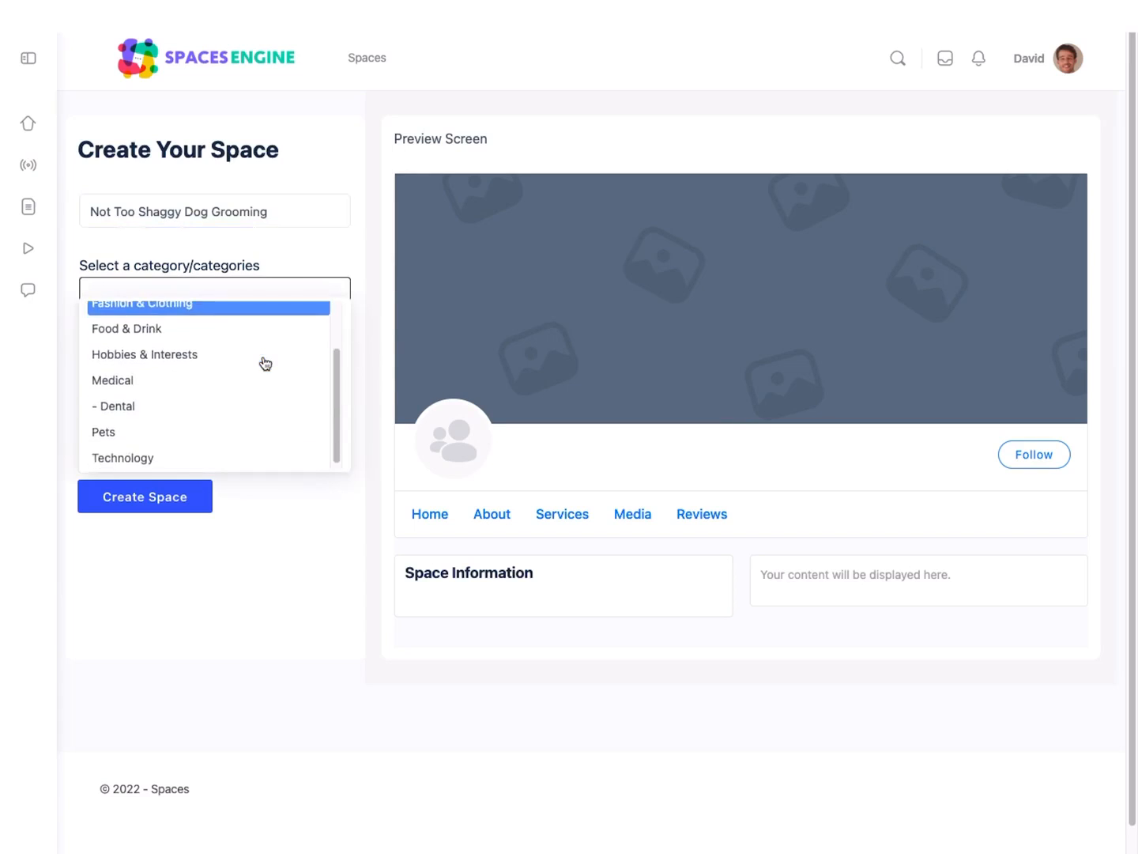
left_click(231, 432)
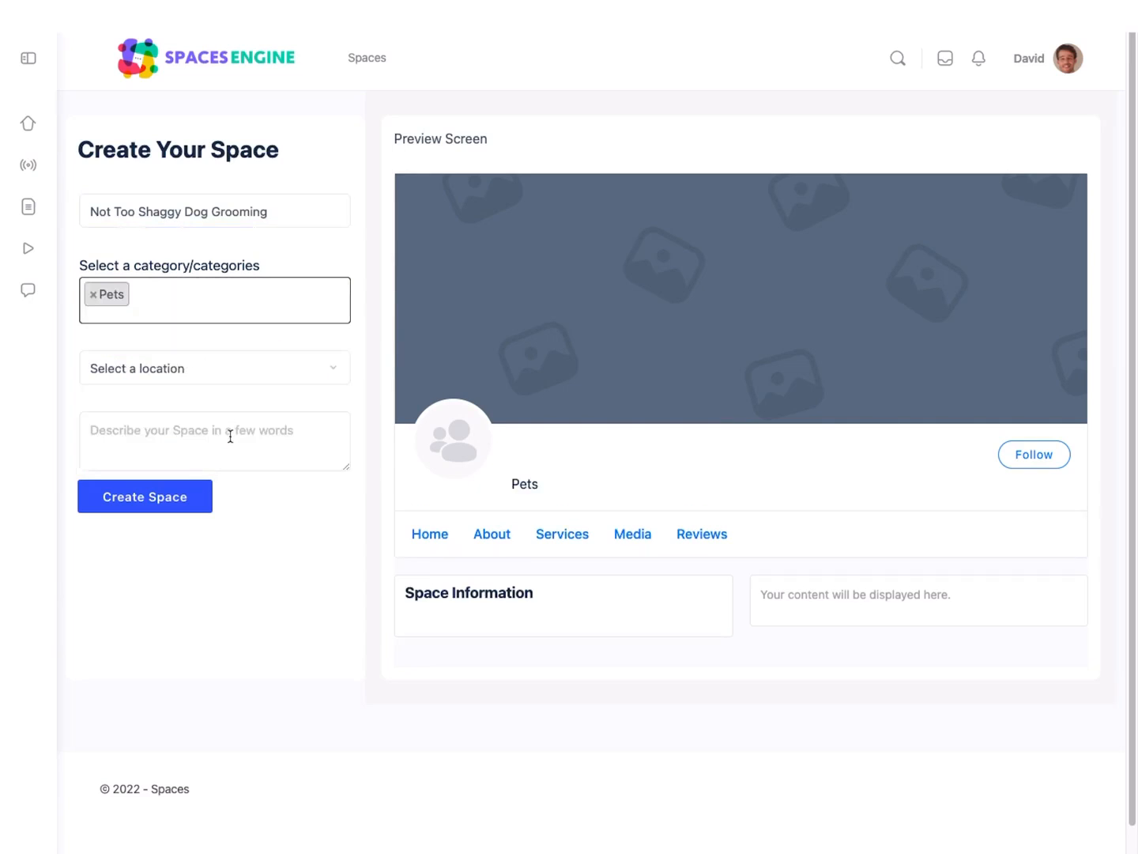
left_click(211, 361)
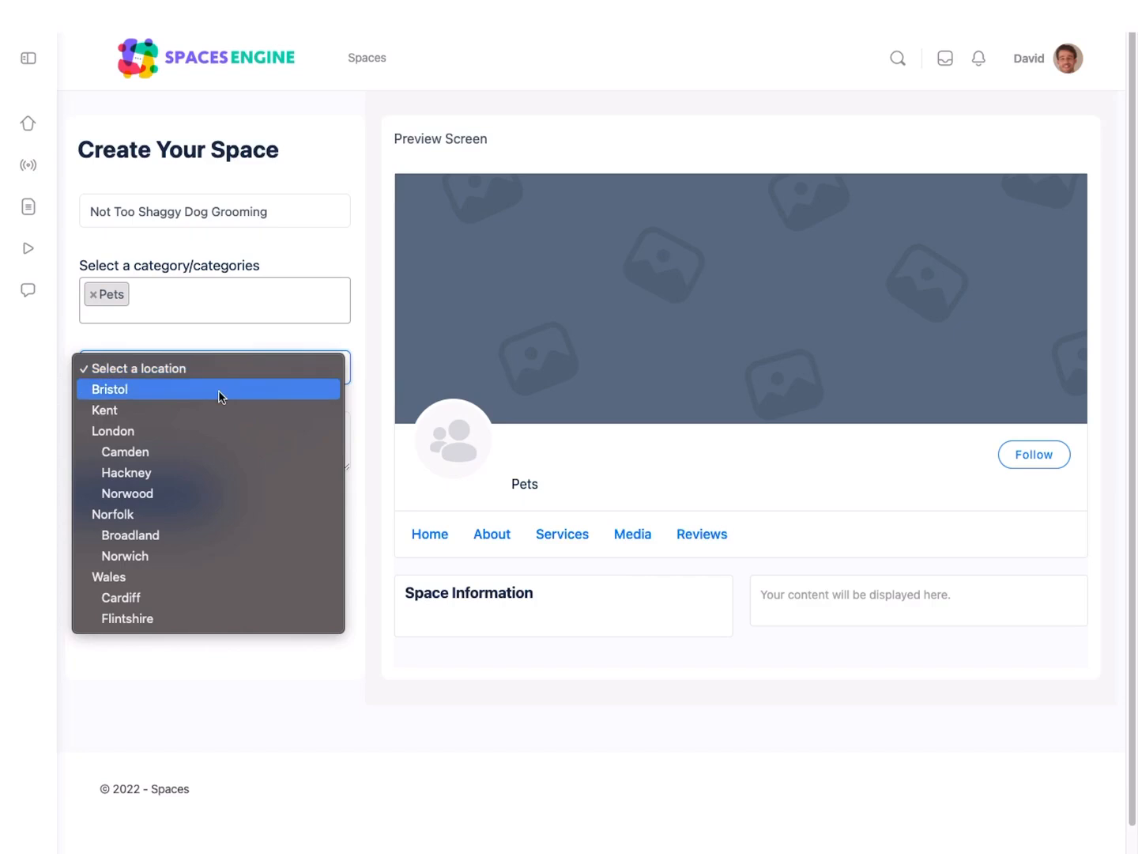
left_click(224, 424)
Step: Describe the space as "A family-owned full-featured mobile grooming service that prioritises your dog's comfort." and create it
left_click(226, 429)
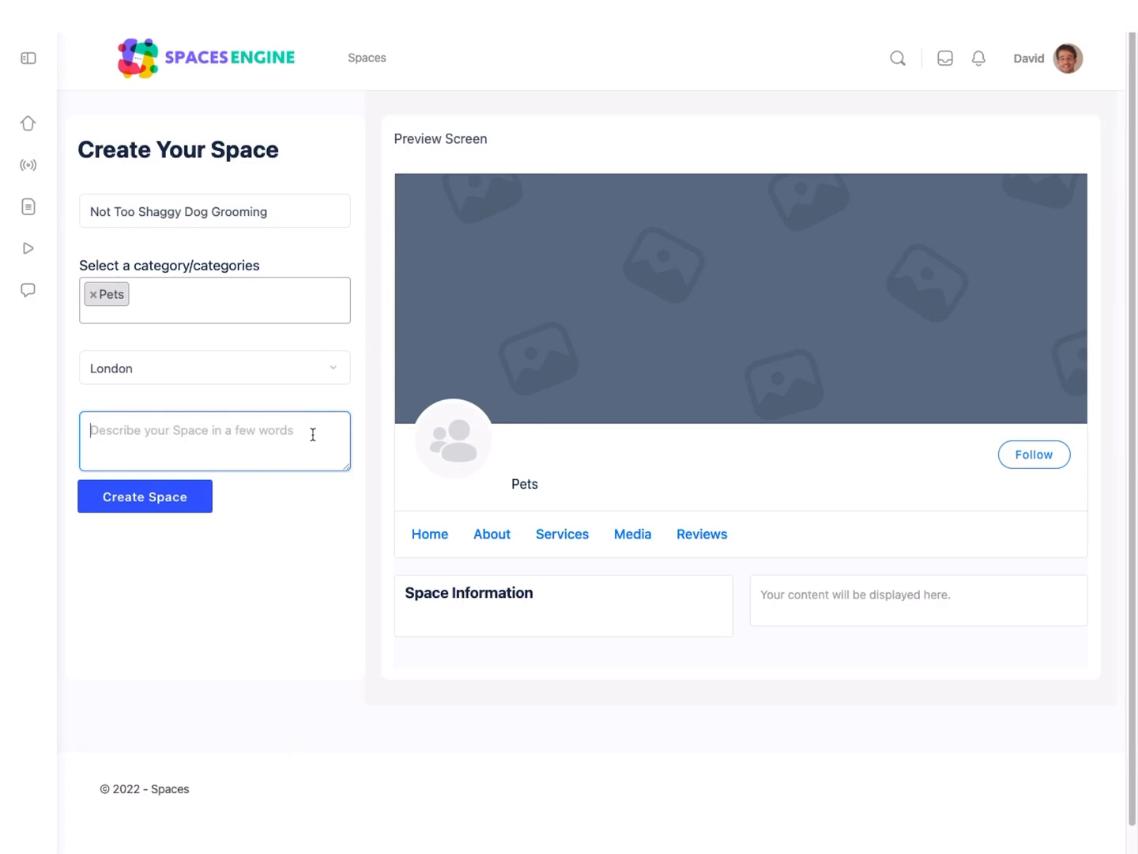
type("A family-owned full-featured mobile grooming service that prioritises your dog's comfort.")
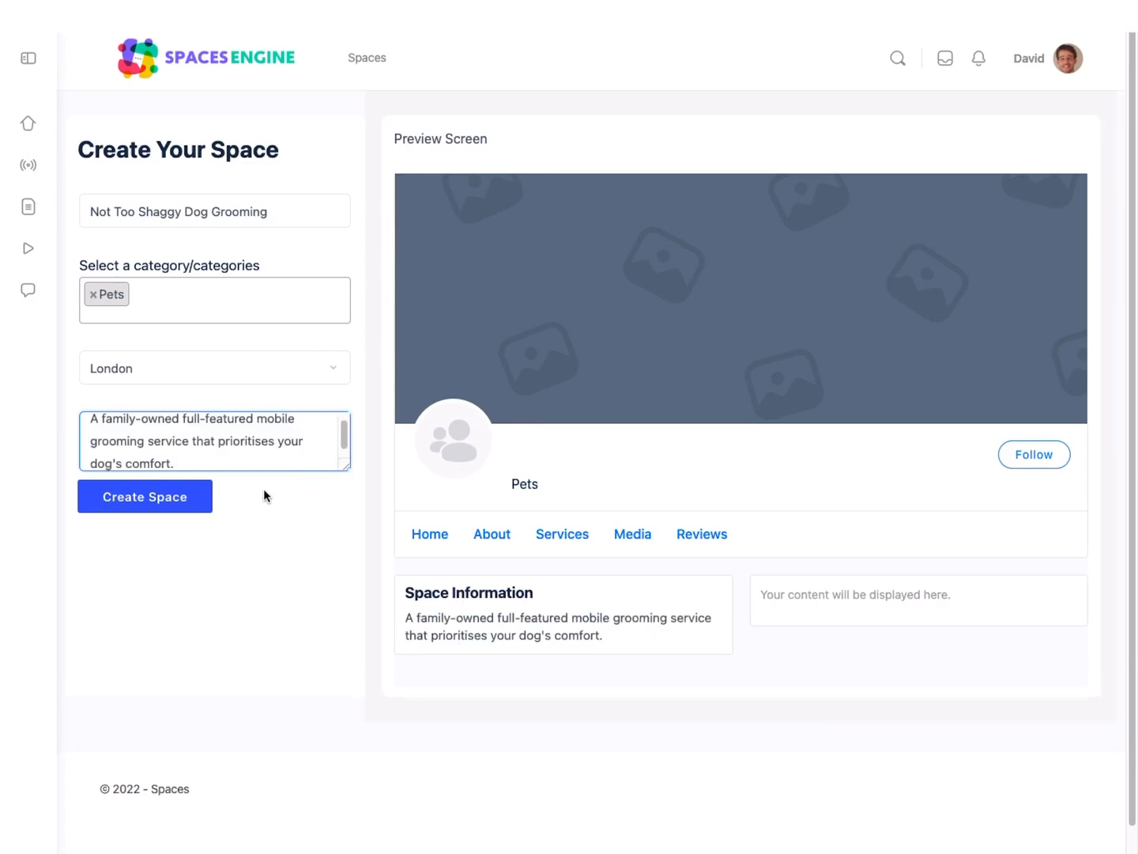
left_click(188, 500)
Step: Add Dog-logo.png from the dog-Demo folder as the new space's profile picture
scroll(249, 550, "down", 2)
scroll(234, 561, "down", 4)
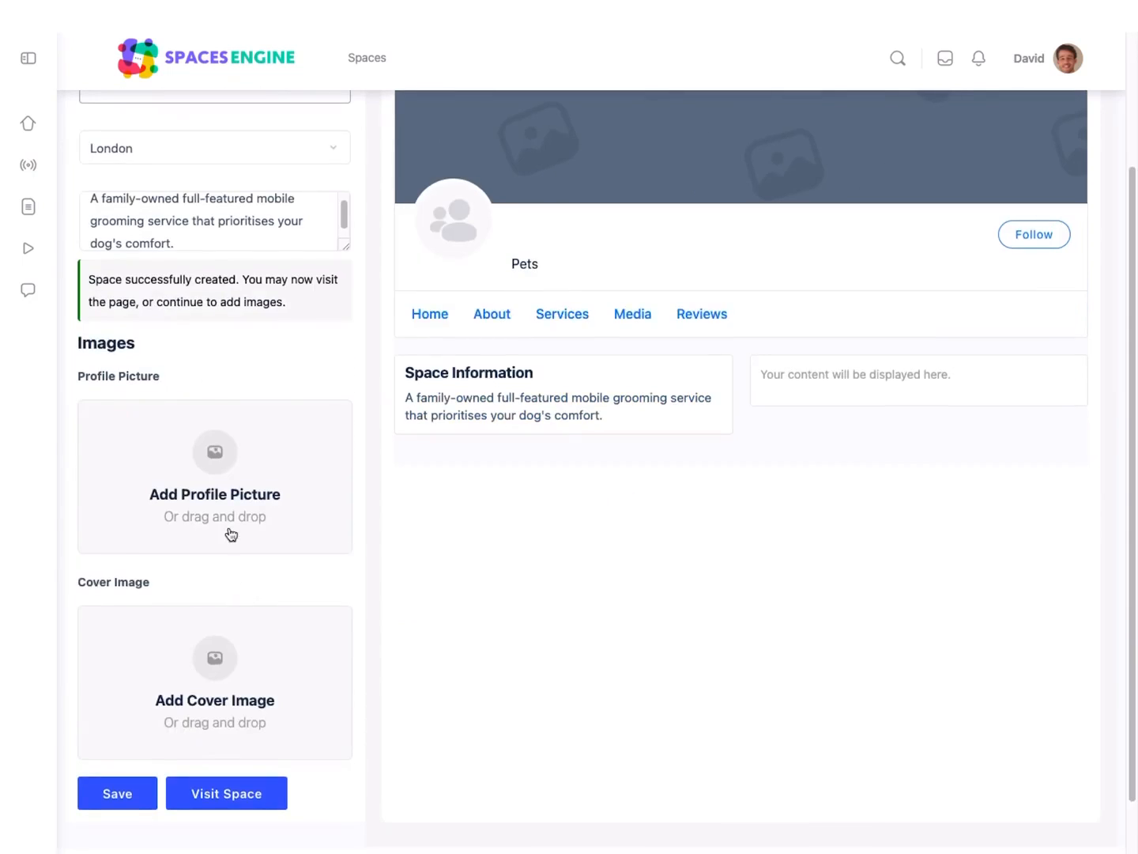
left_click(217, 451)
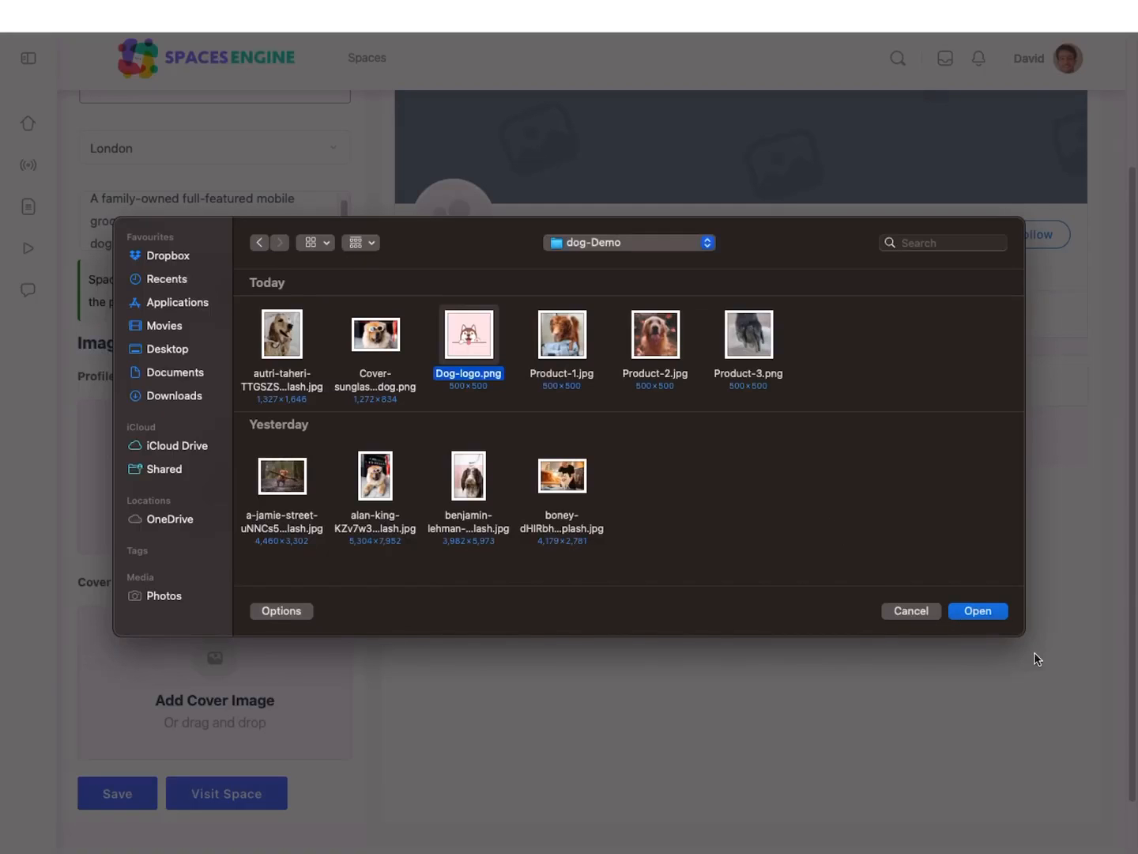
left_click(970, 612)
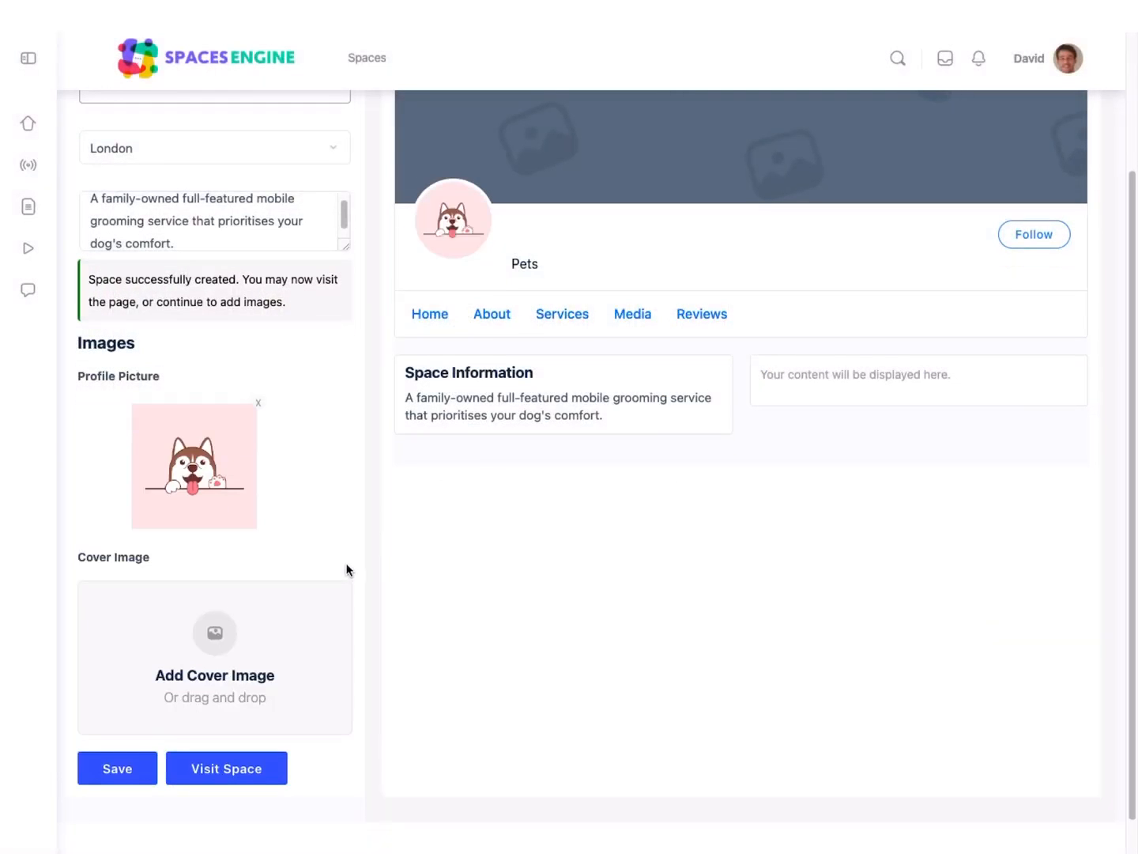
Step: Add the sunglasses dog PNG from the dog-Demo folder as the new space's cover image
left_click(213, 652)
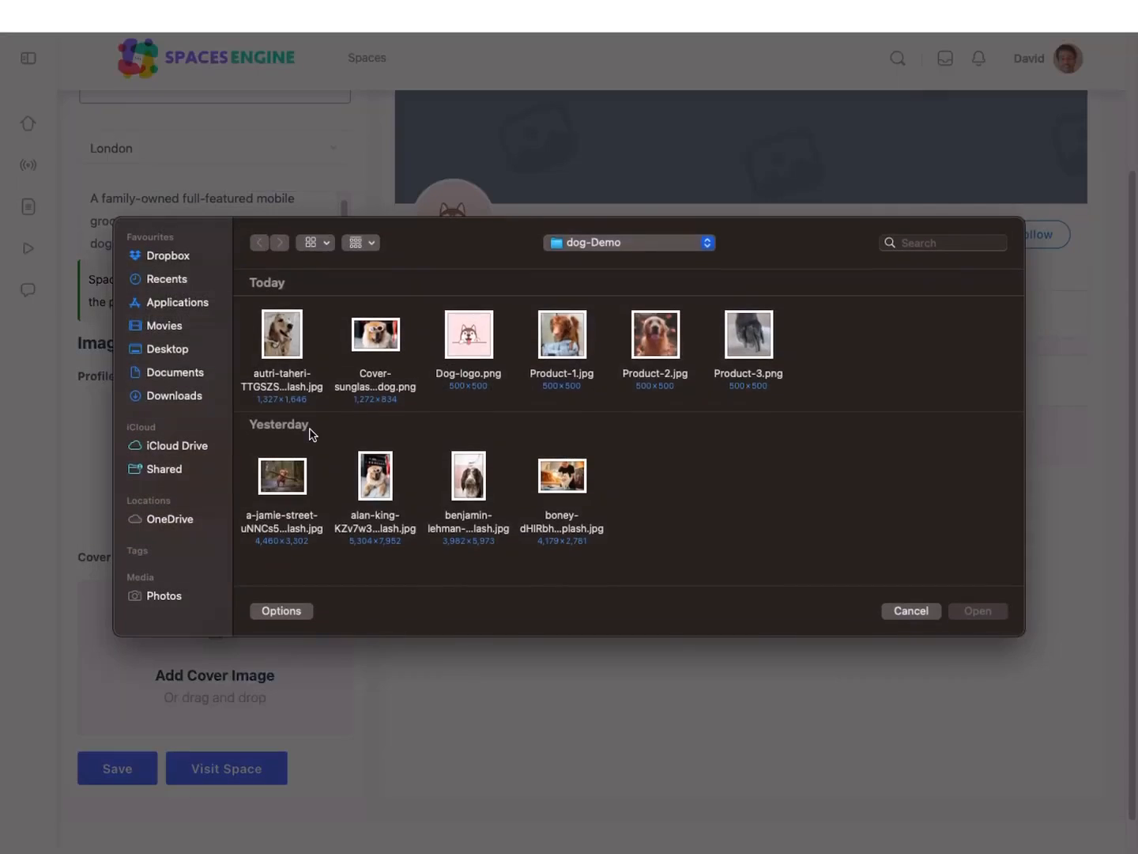
left_click(381, 349)
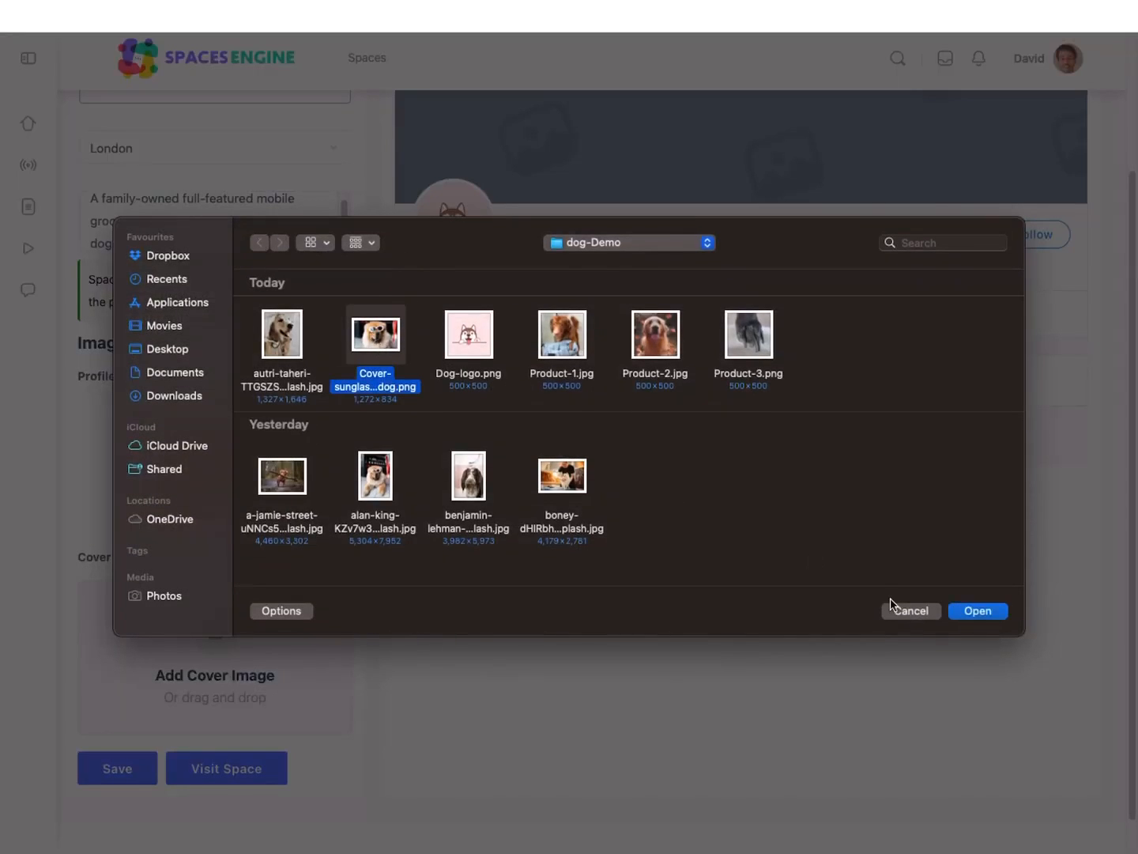
key("Return")
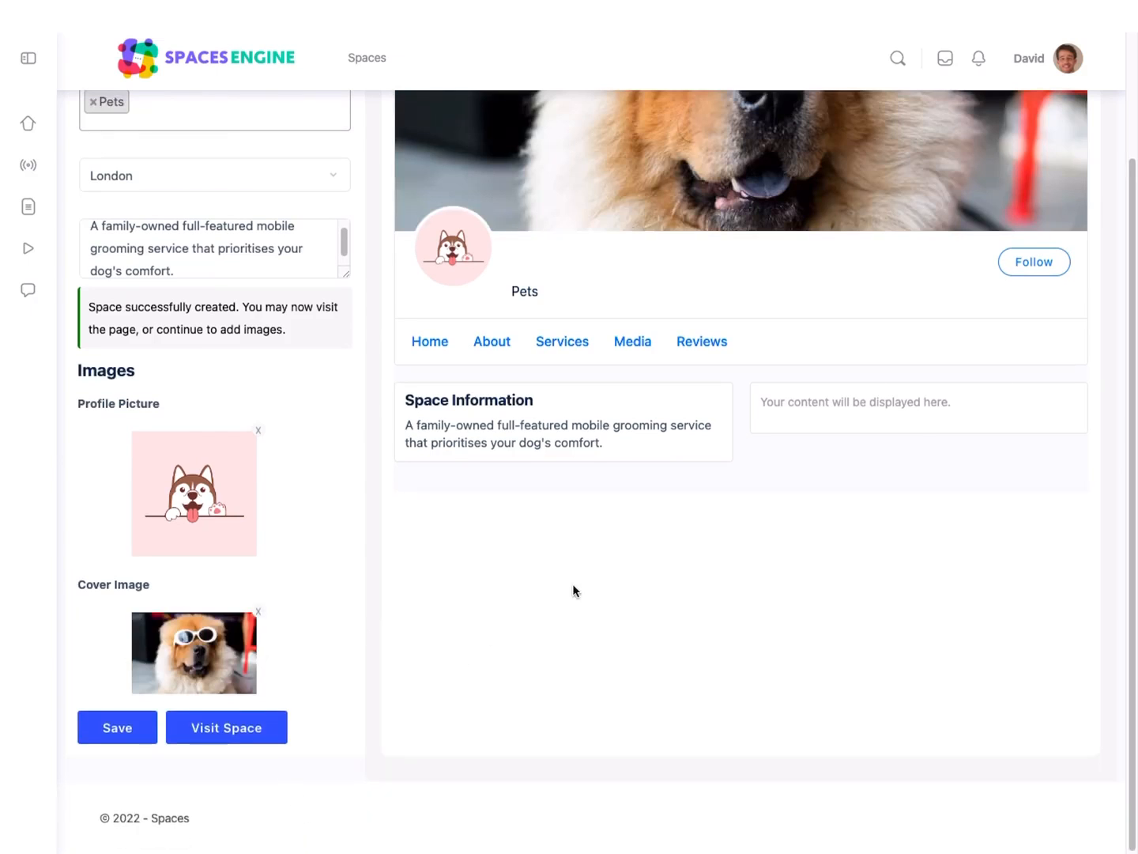
Step: Save the new space with its images and visit its page
scroll(566, 592, "up", 5)
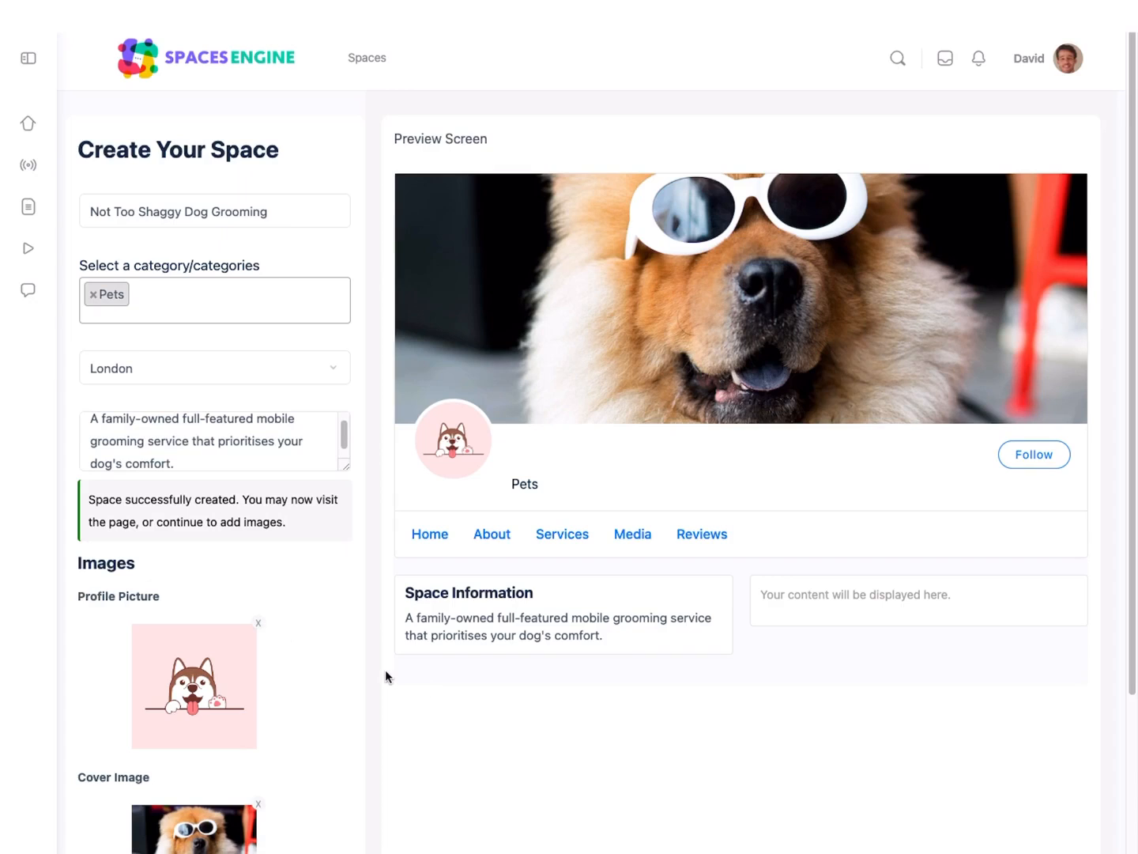
scroll(385, 669, "down", 3)
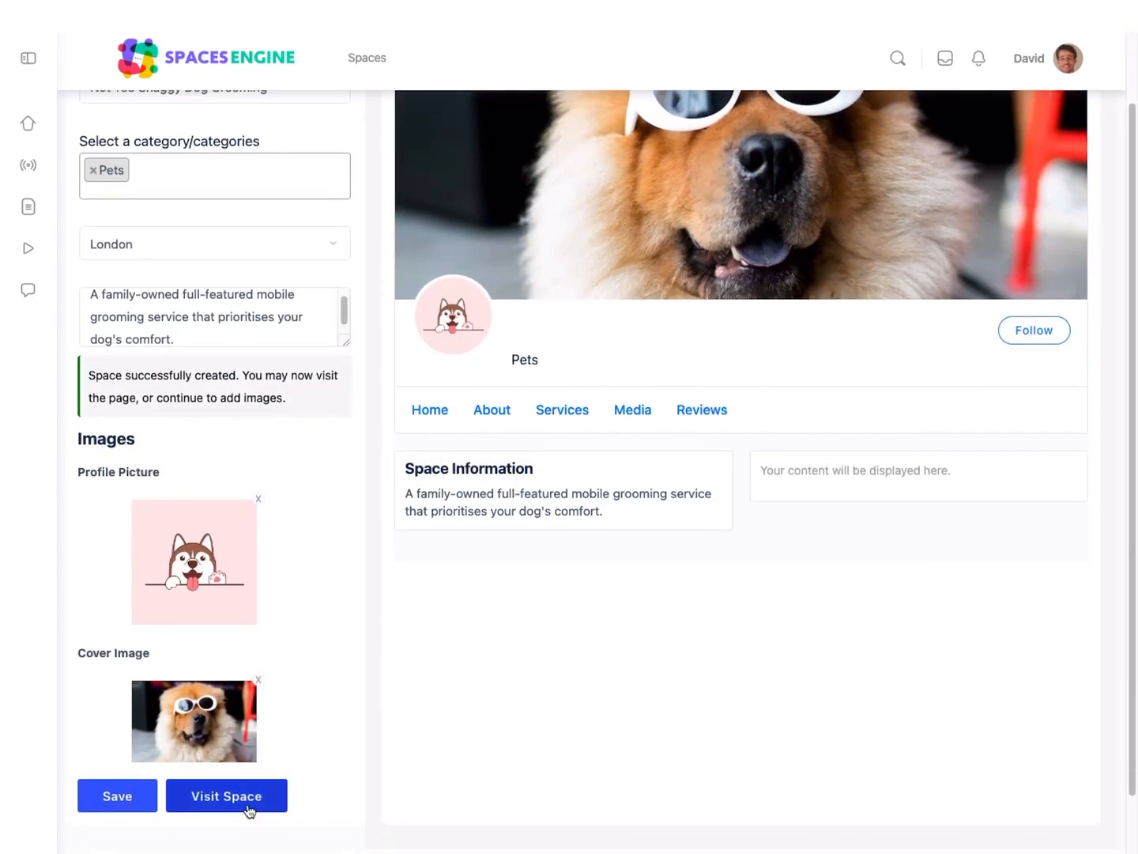
left_click(134, 802)
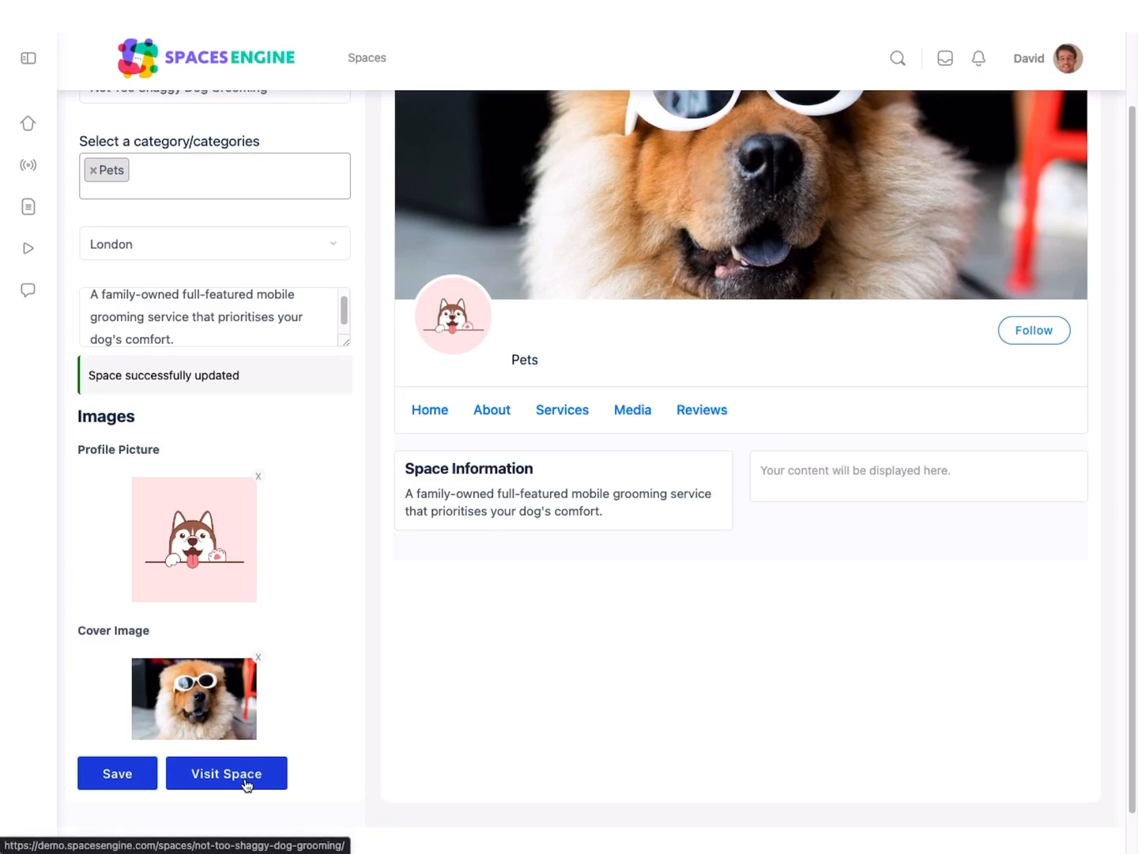
left_click(248, 779)
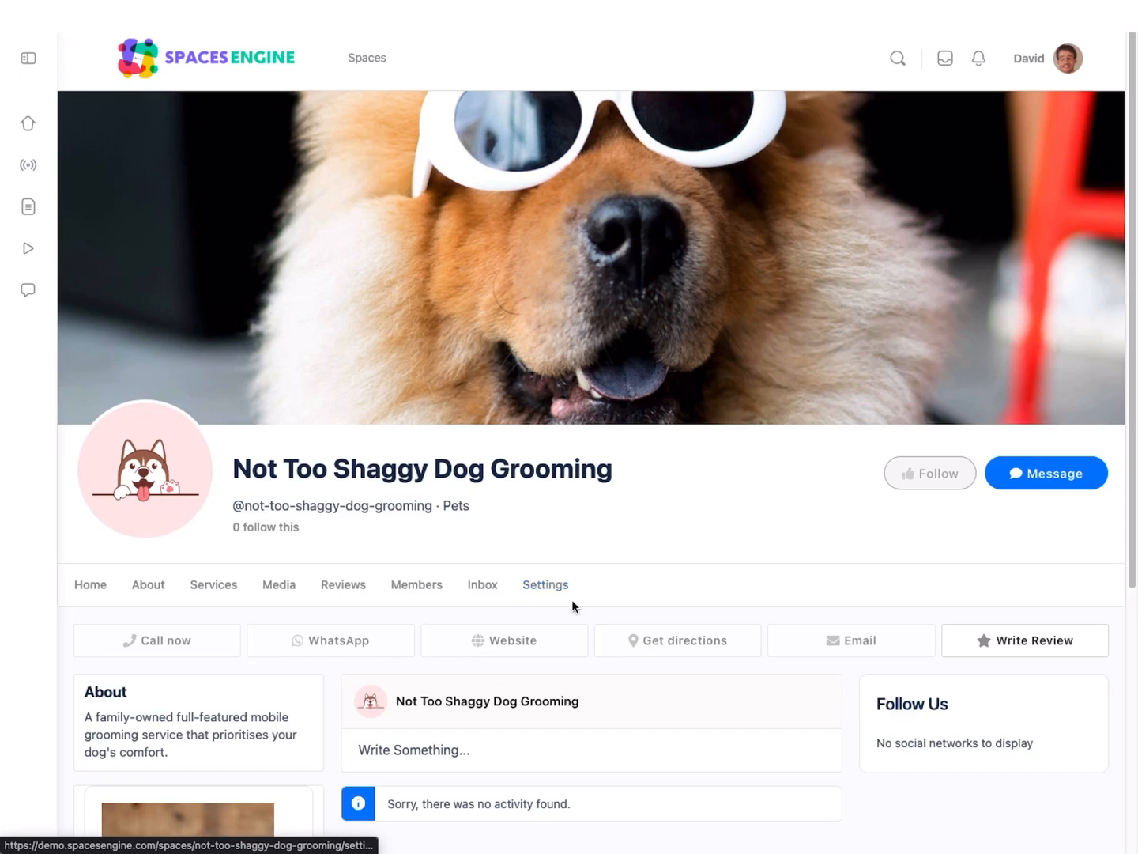
Step: In the space's general settings, add the long description beginning "We've been grooming furry friends for over 10 years" and save the settings
scroll(574, 604, "down", 1)
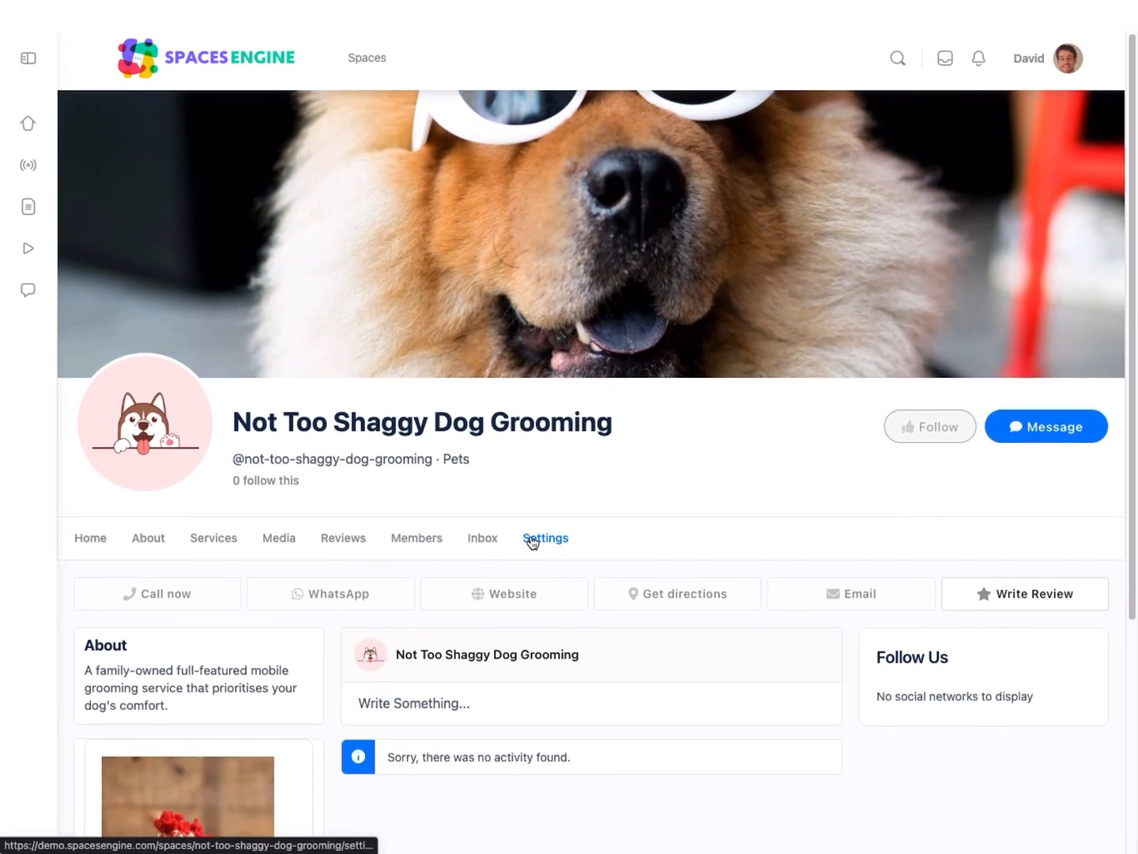
scroll(528, 538, "down", 3)
scroll(531, 541, "down", 5)
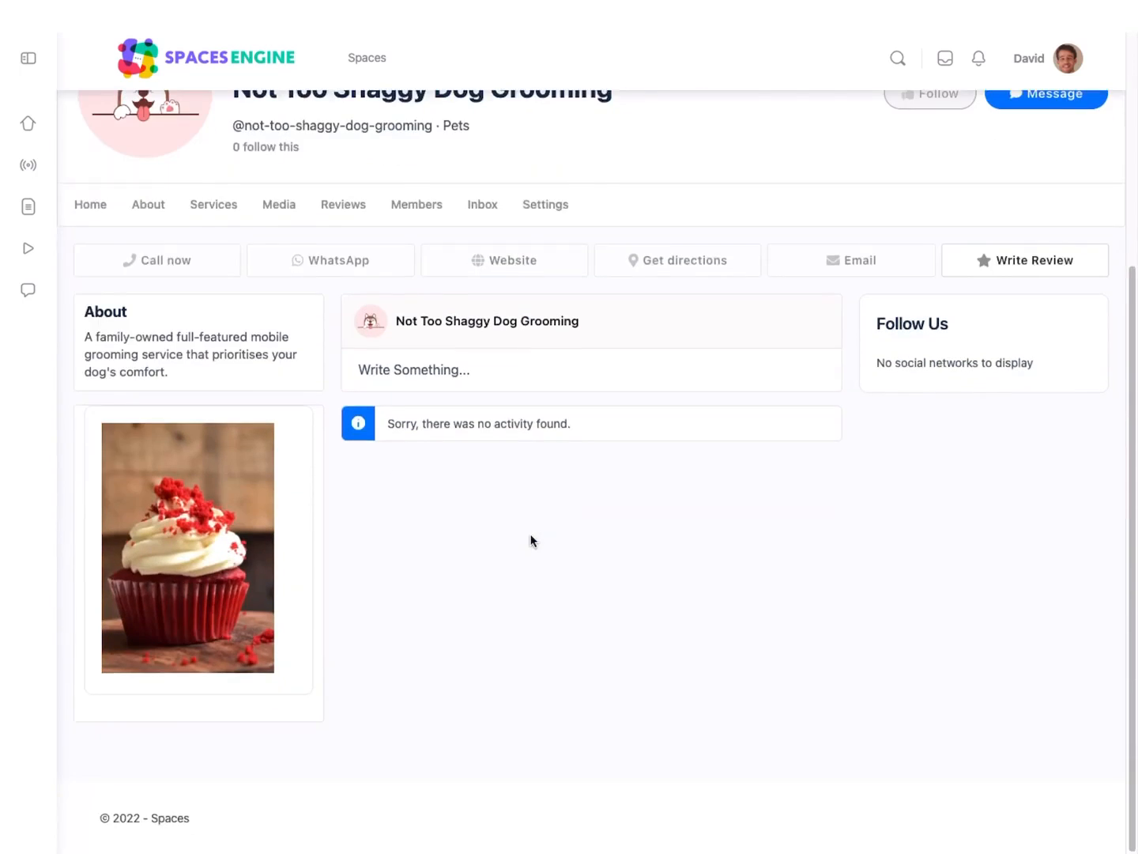
scroll(531, 540, "up", 2)
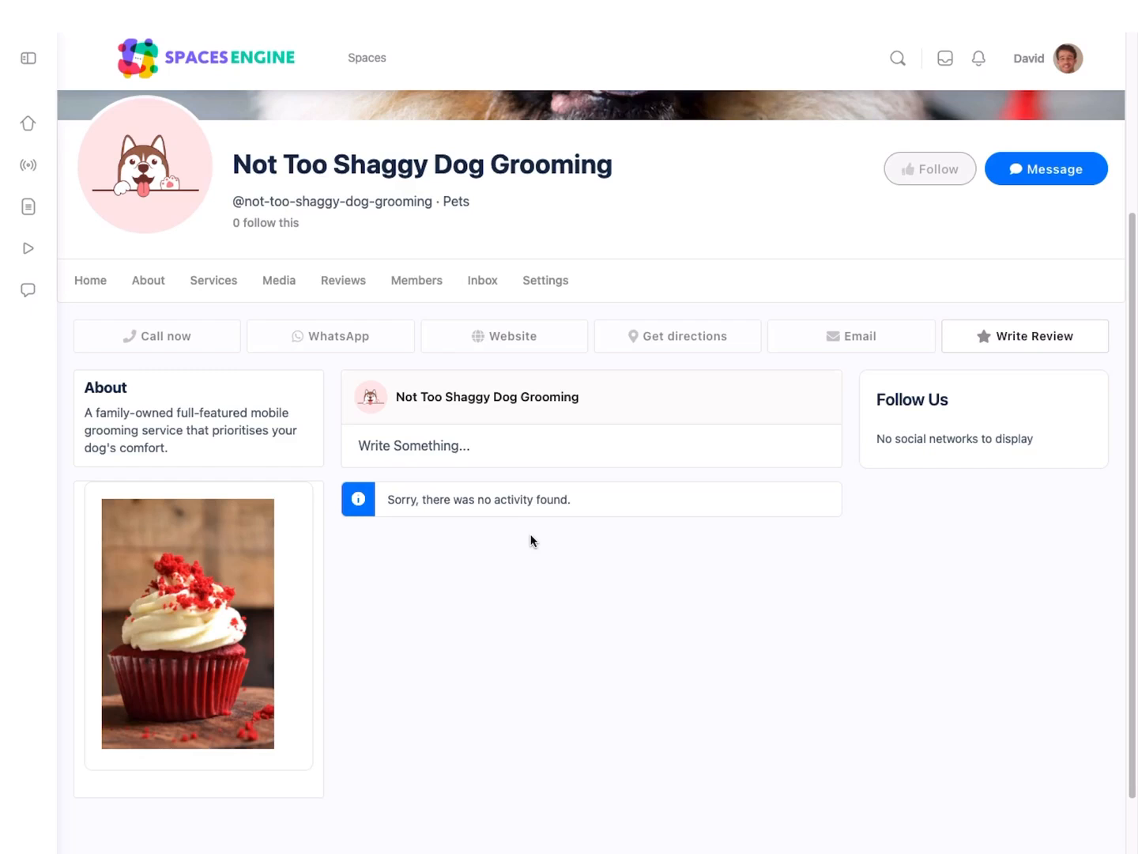
left_click(561, 286)
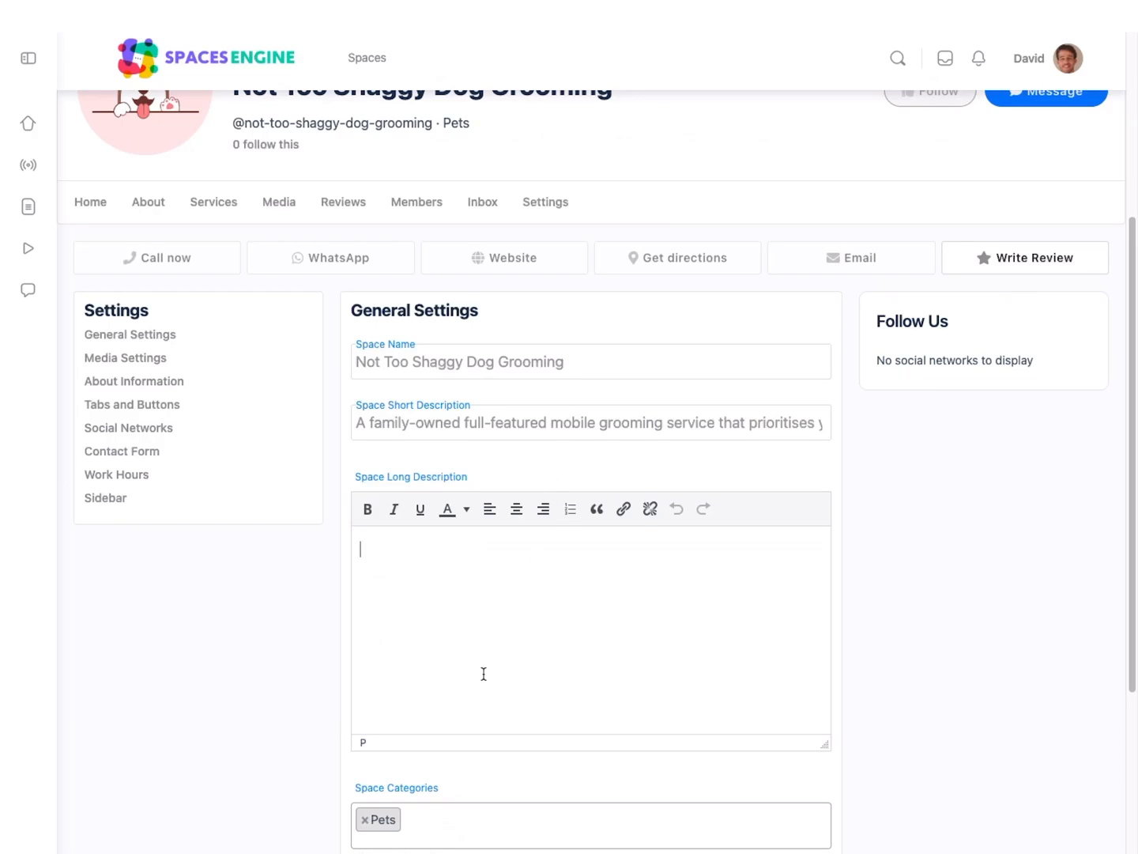
type("We've been grooming furry friends for over 10 years. You're welcome to stay on-site with your dog during the grooming to help your pet relax. From a quick bath to styled blow-dry, there's a grooming option for everyone! If you have any questions or concerns please contact us any time.")
scroll(487, 674, "down", 3)
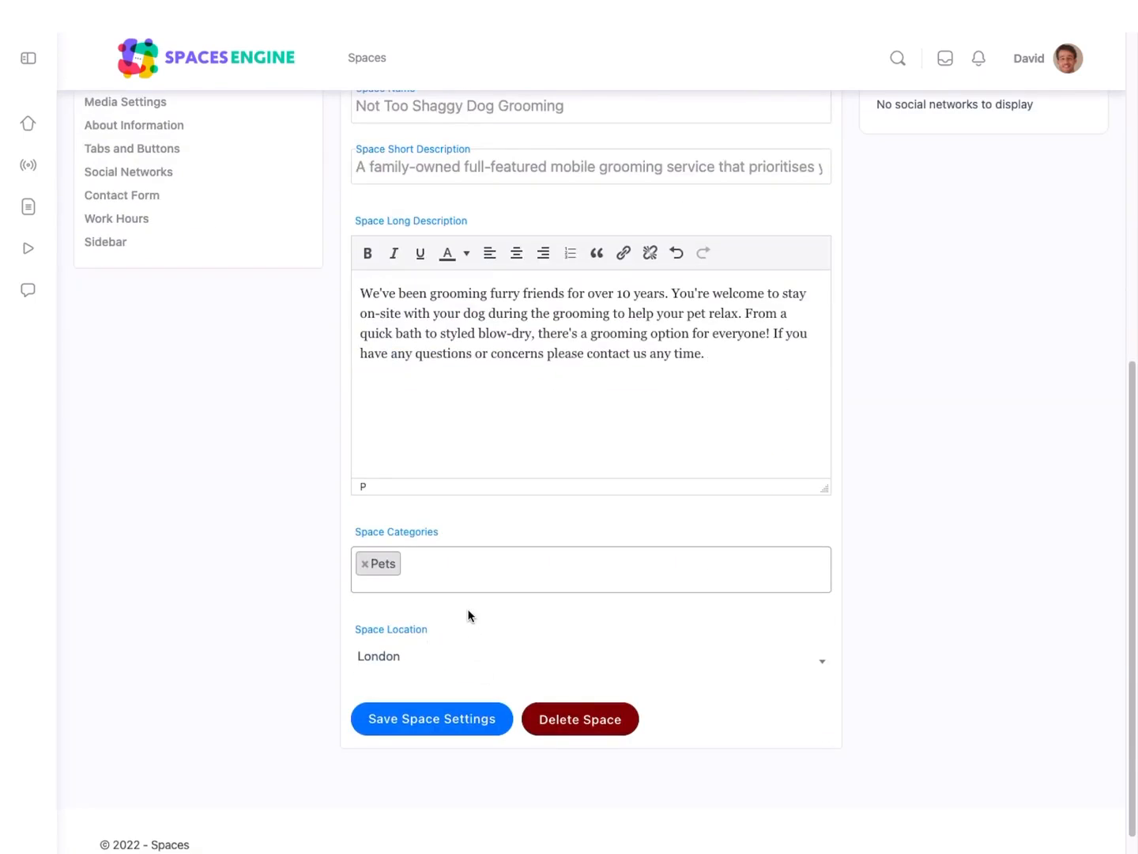
scroll(469, 616, "up", 3)
scroll(469, 608, "down", 4)
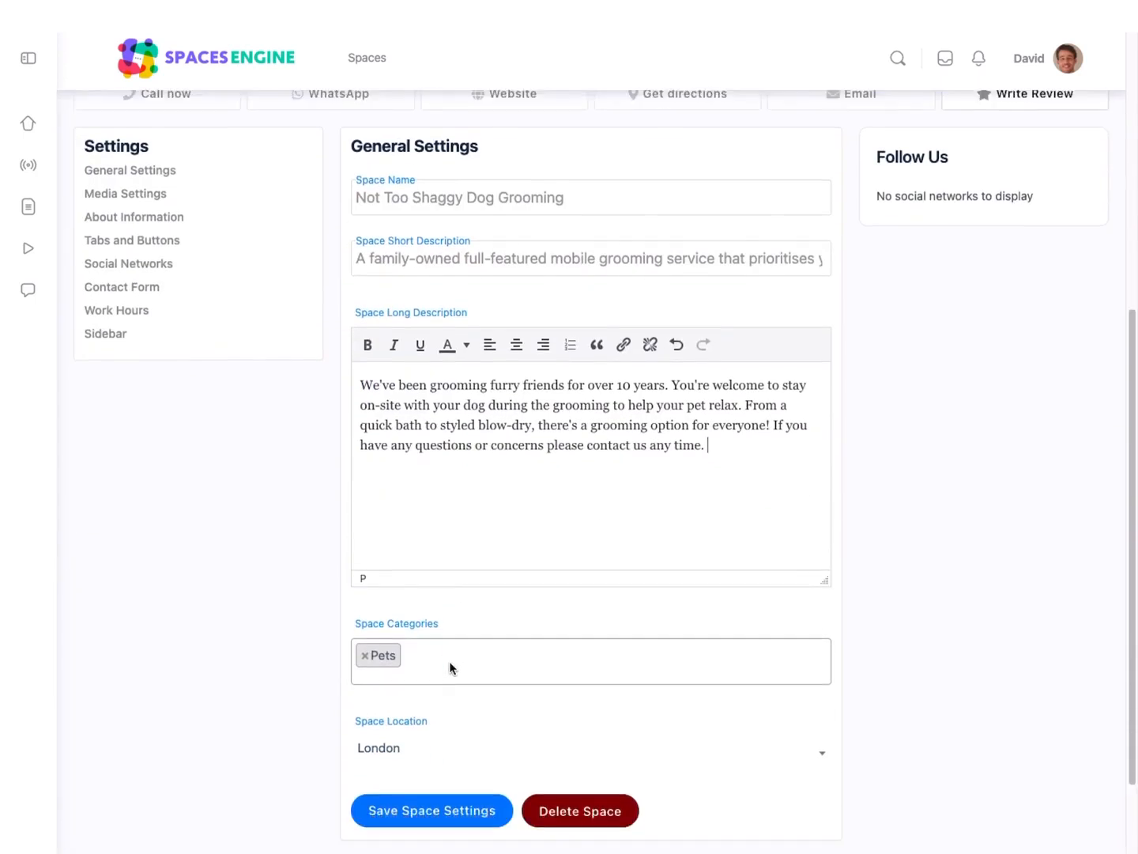
left_click(458, 702)
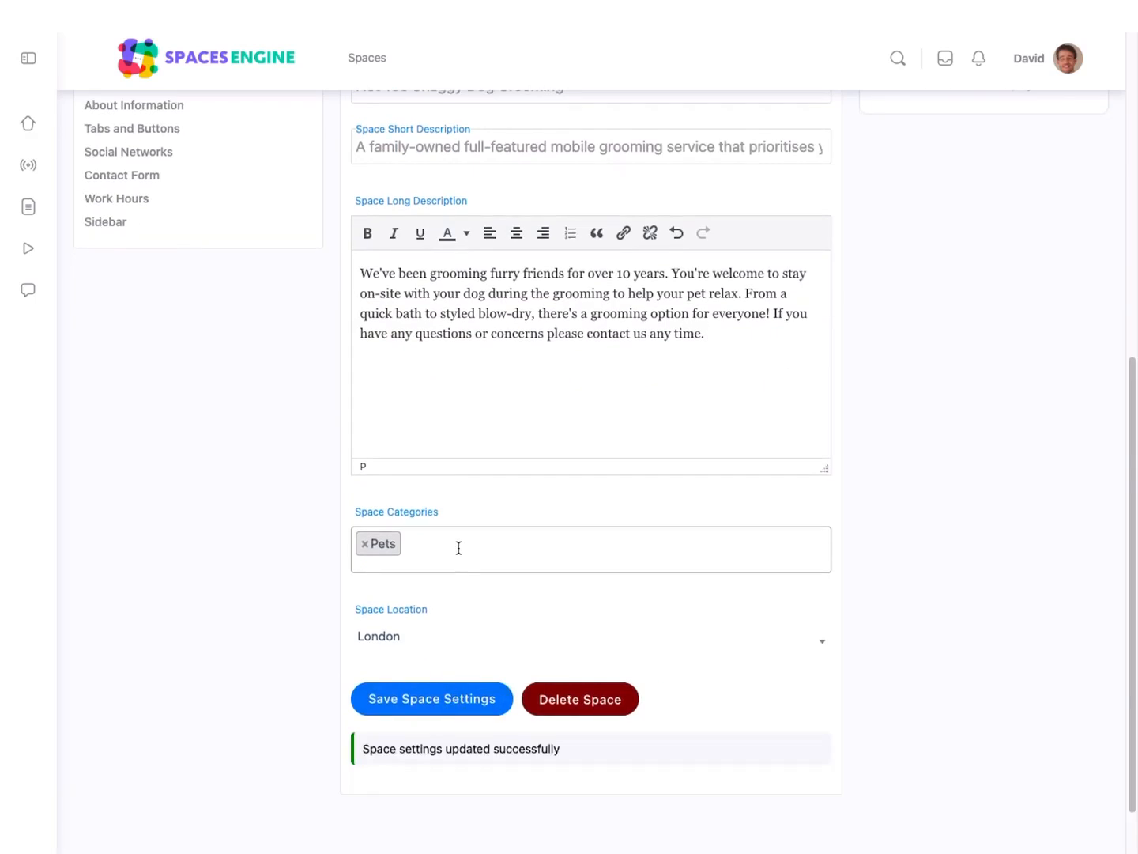
Step: Review the uploaded profile and cover images in the space's media settings
scroll(460, 544, "up", 5)
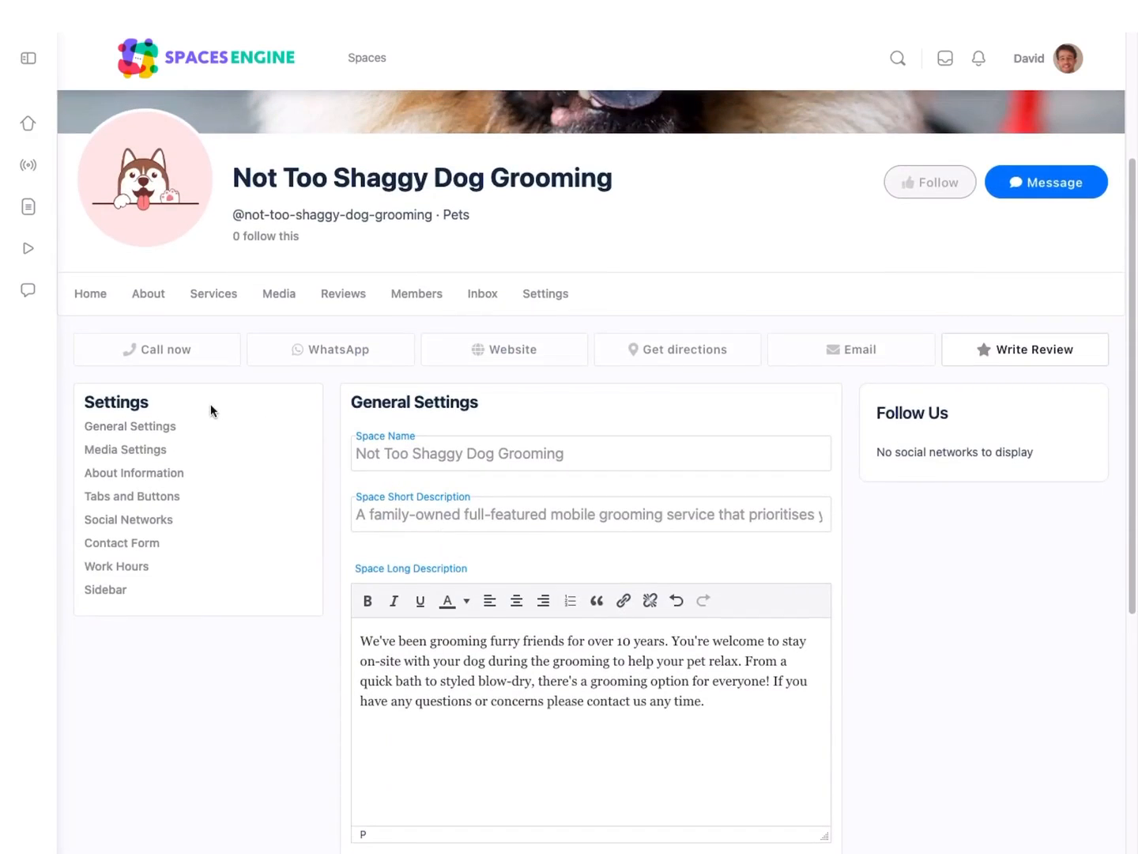
left_click(158, 452)
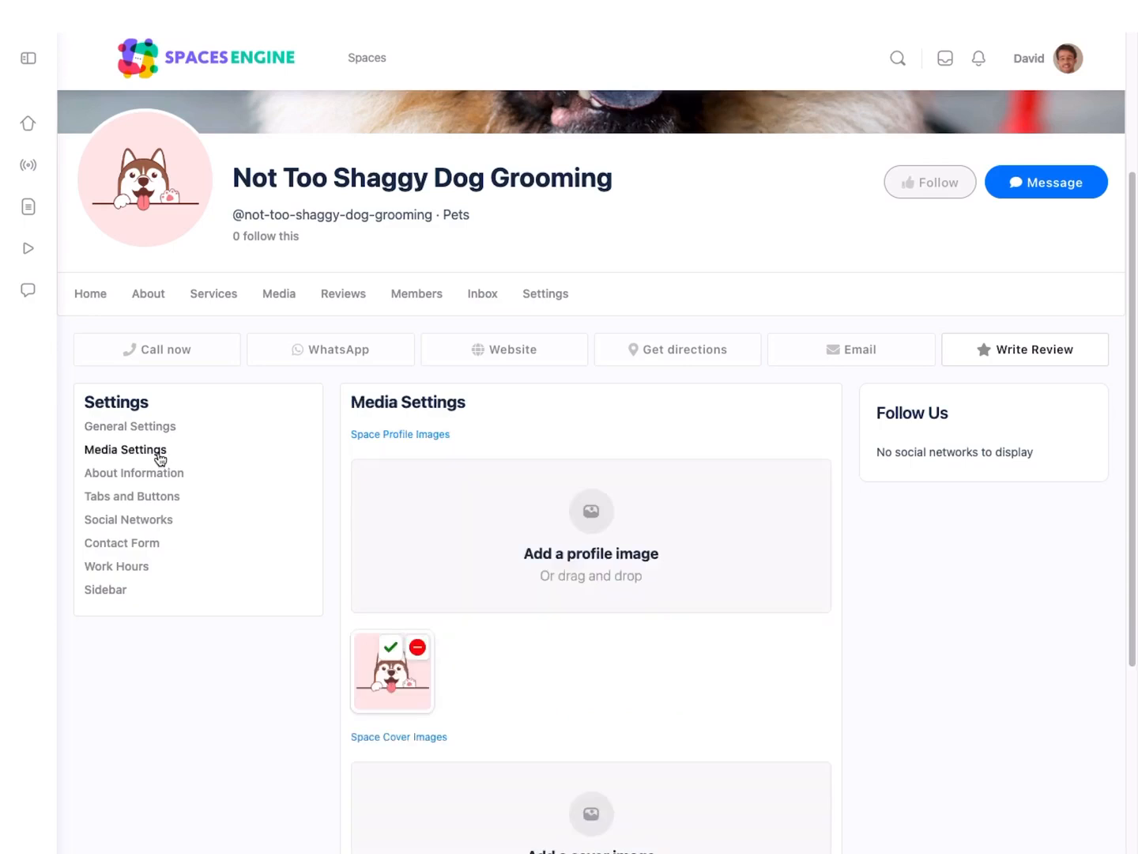
scroll(200, 473, "down", 2)
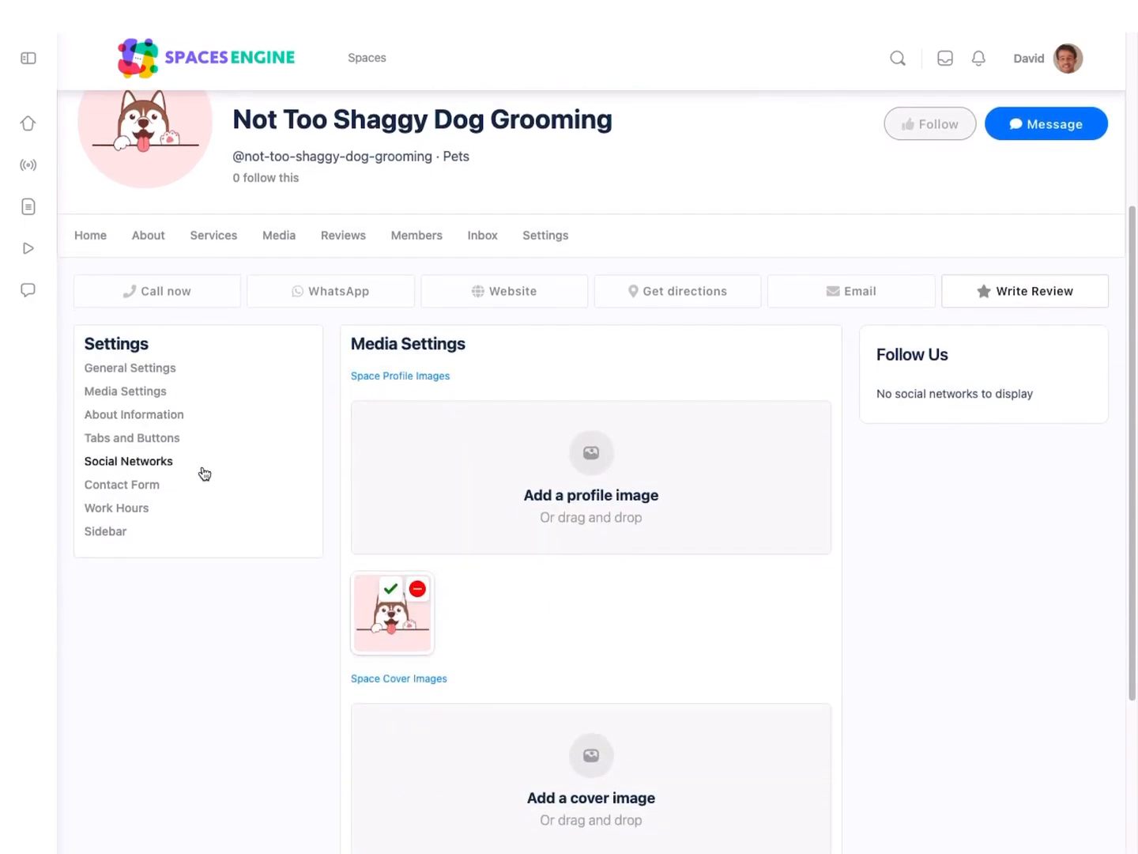
scroll(202, 473, "down", 3)
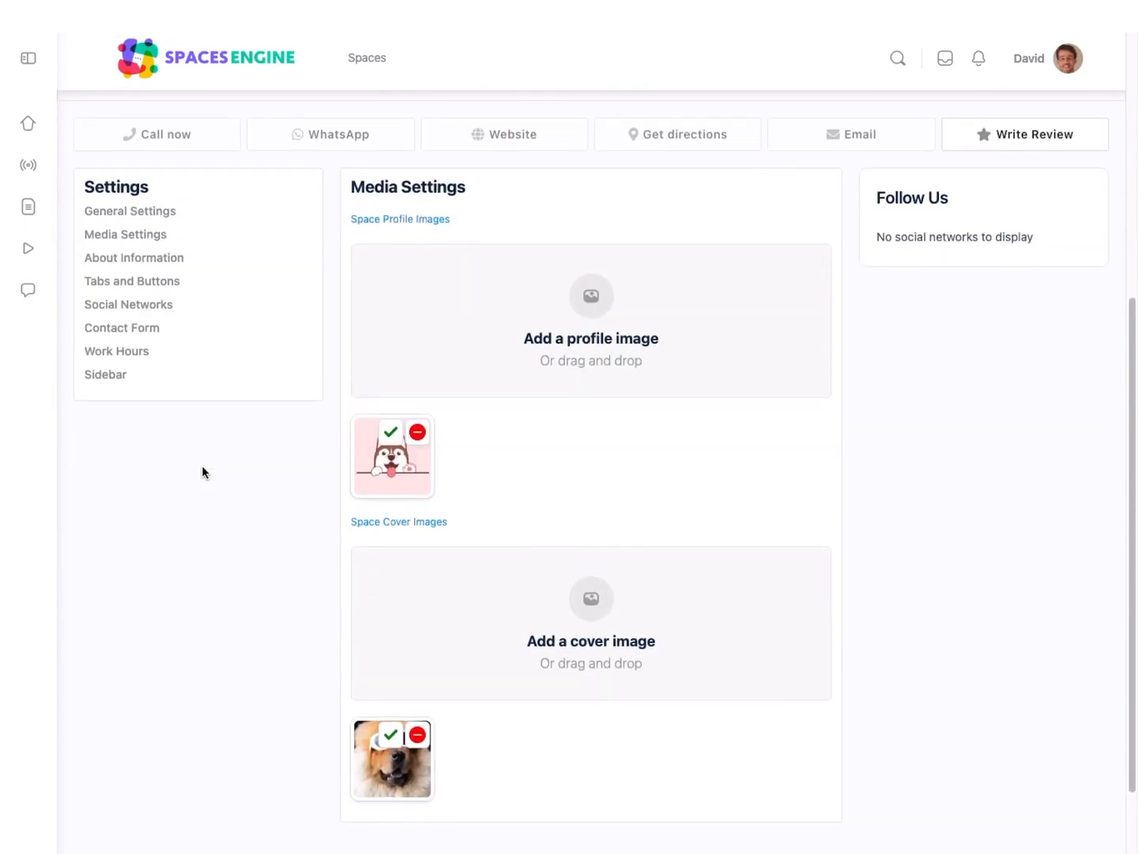
scroll(201, 472, "up", 2)
left_click(170, 342)
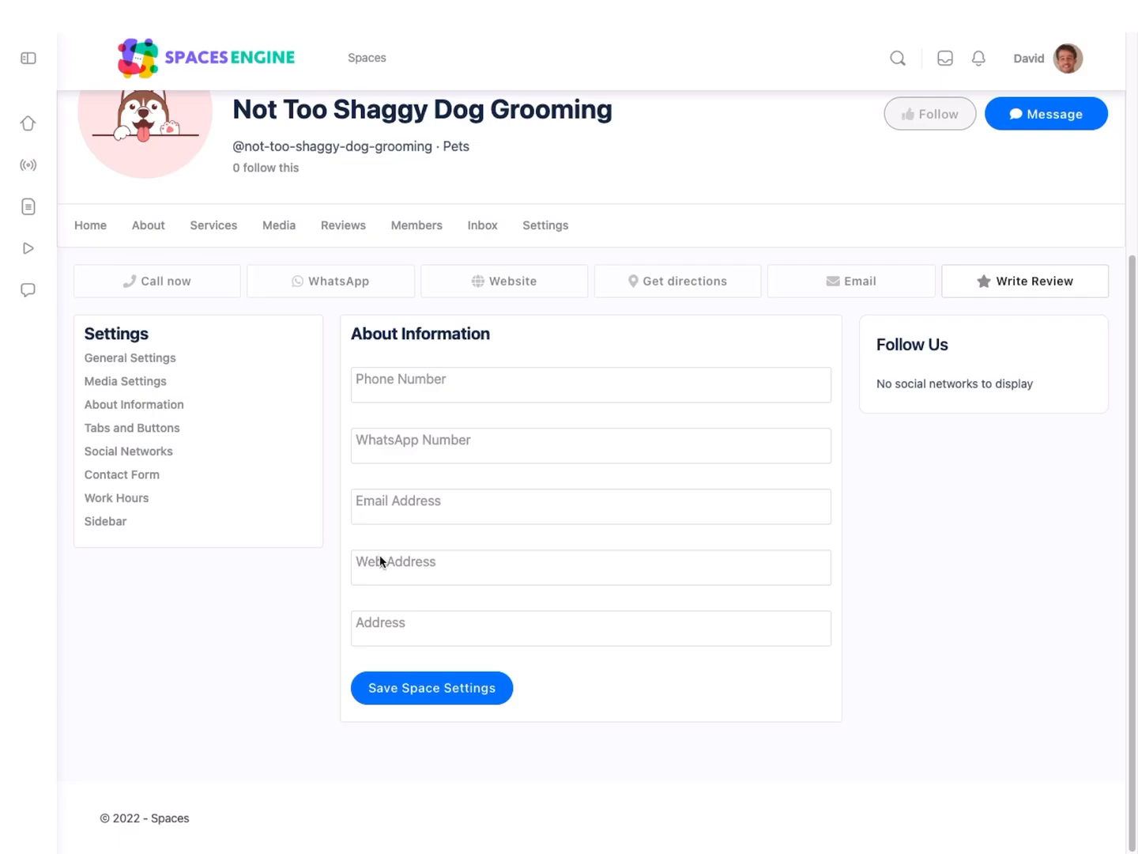
left_click(373, 581)
type("https://nottooshaggydoggrooming.com")
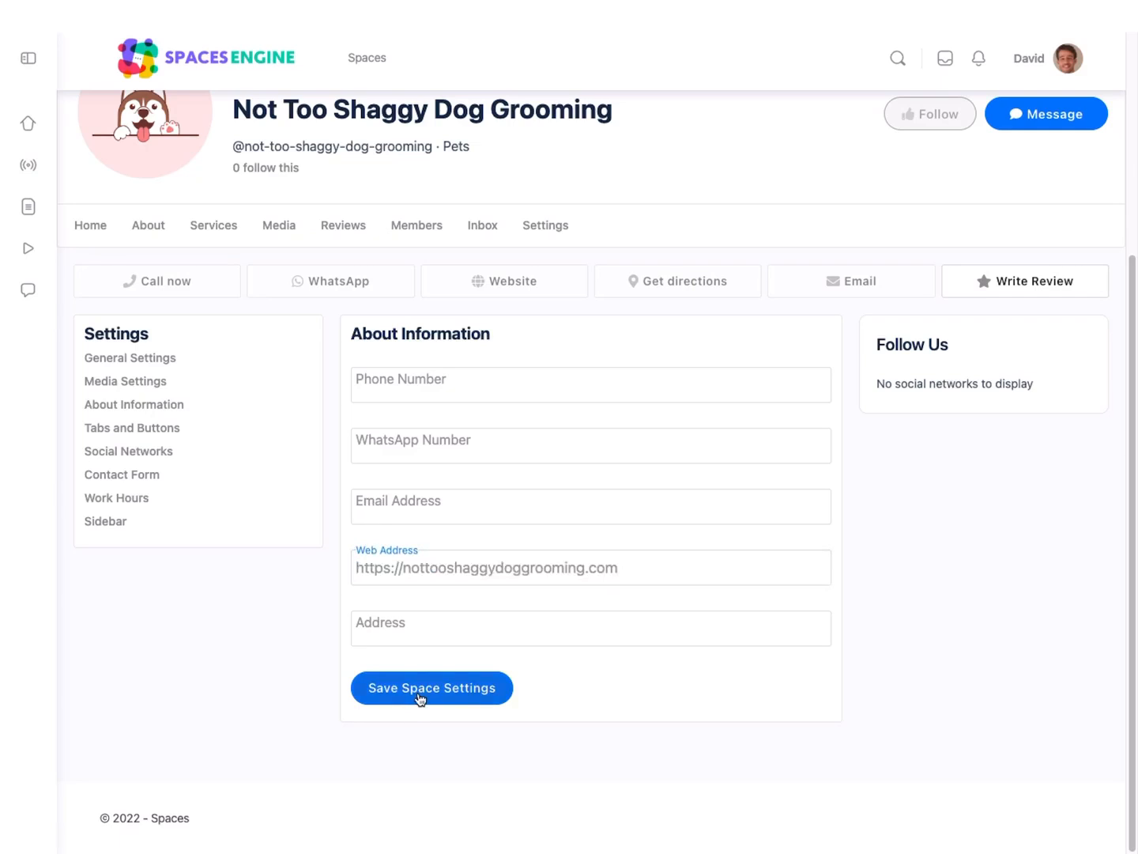
left_click(423, 694)
left_click(428, 697)
type("london")
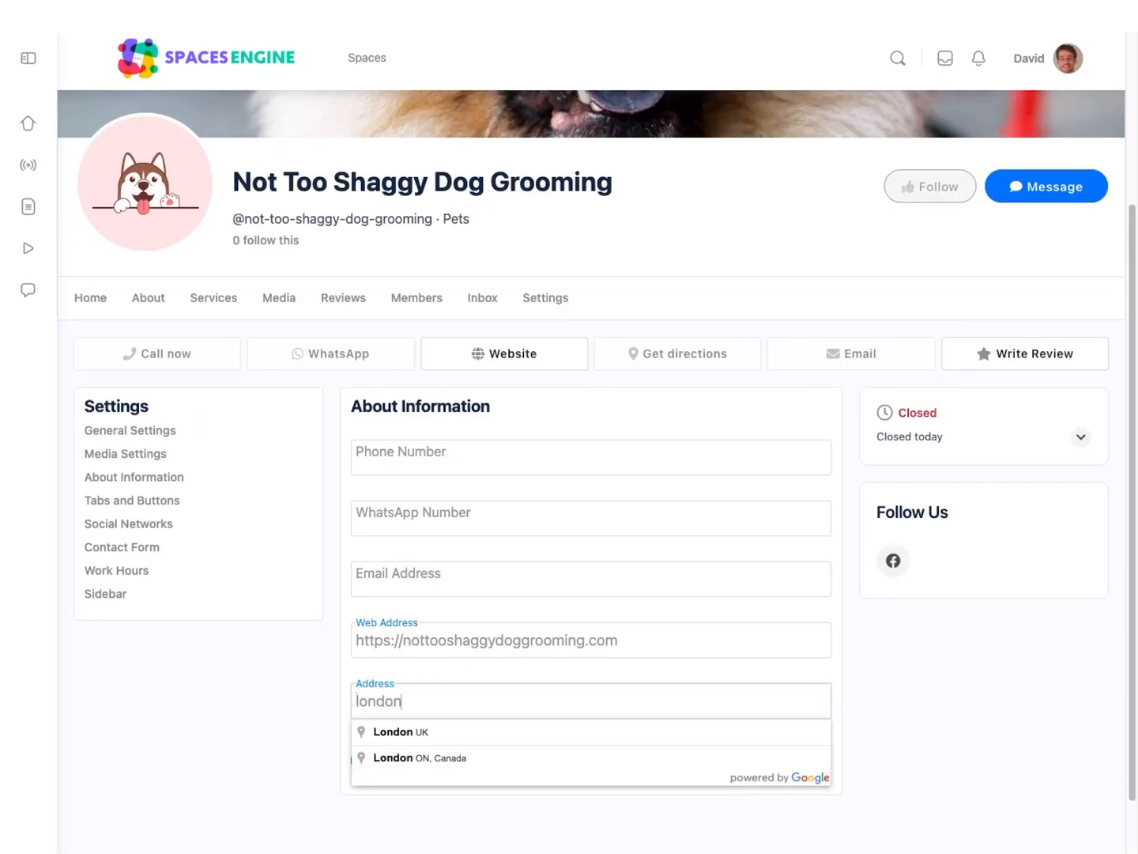
left_click(414, 731)
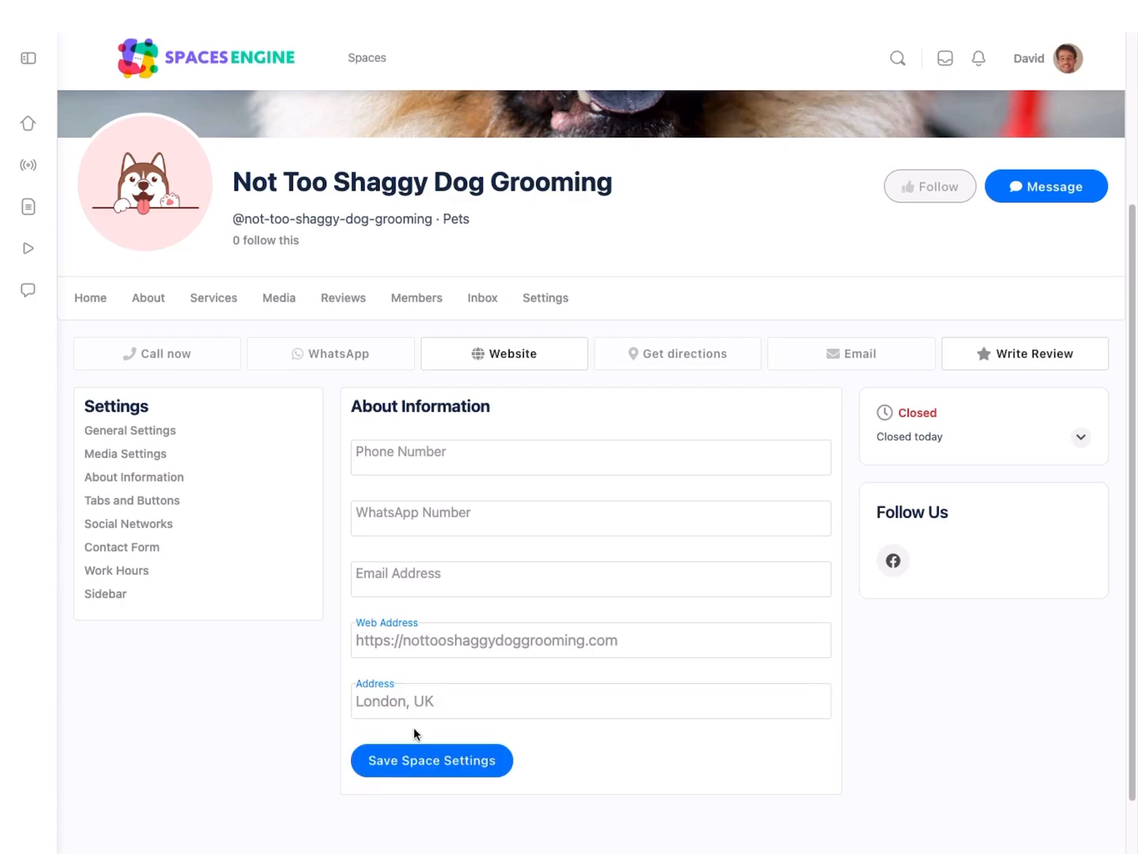
left_click(410, 768)
left_click(149, 431)
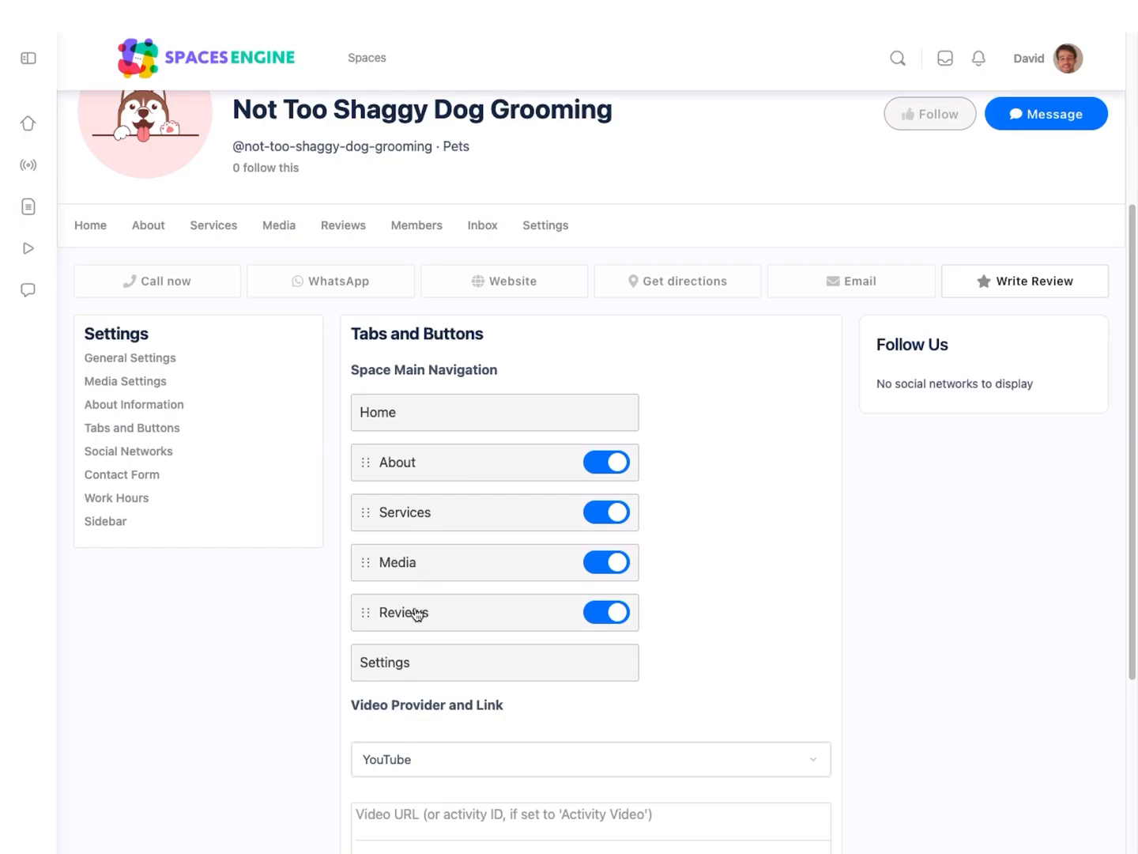
left_click(144, 457)
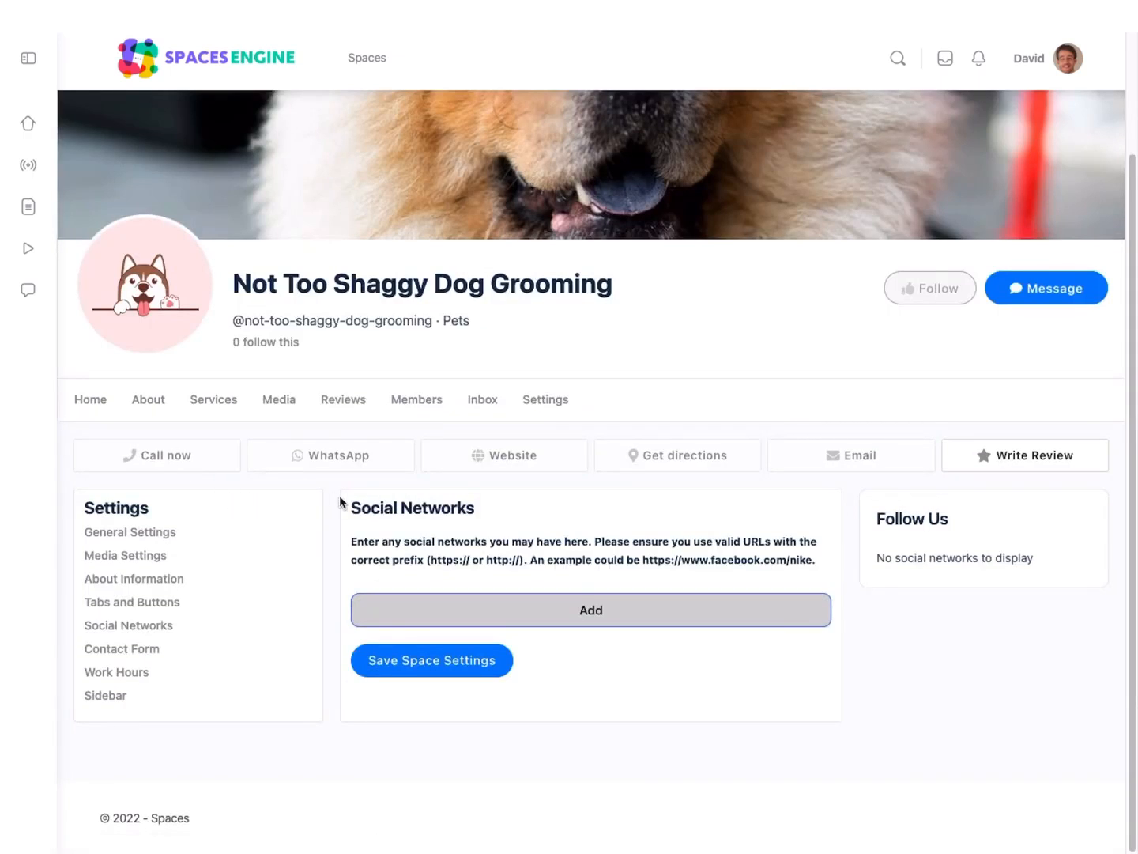
left_click(617, 623)
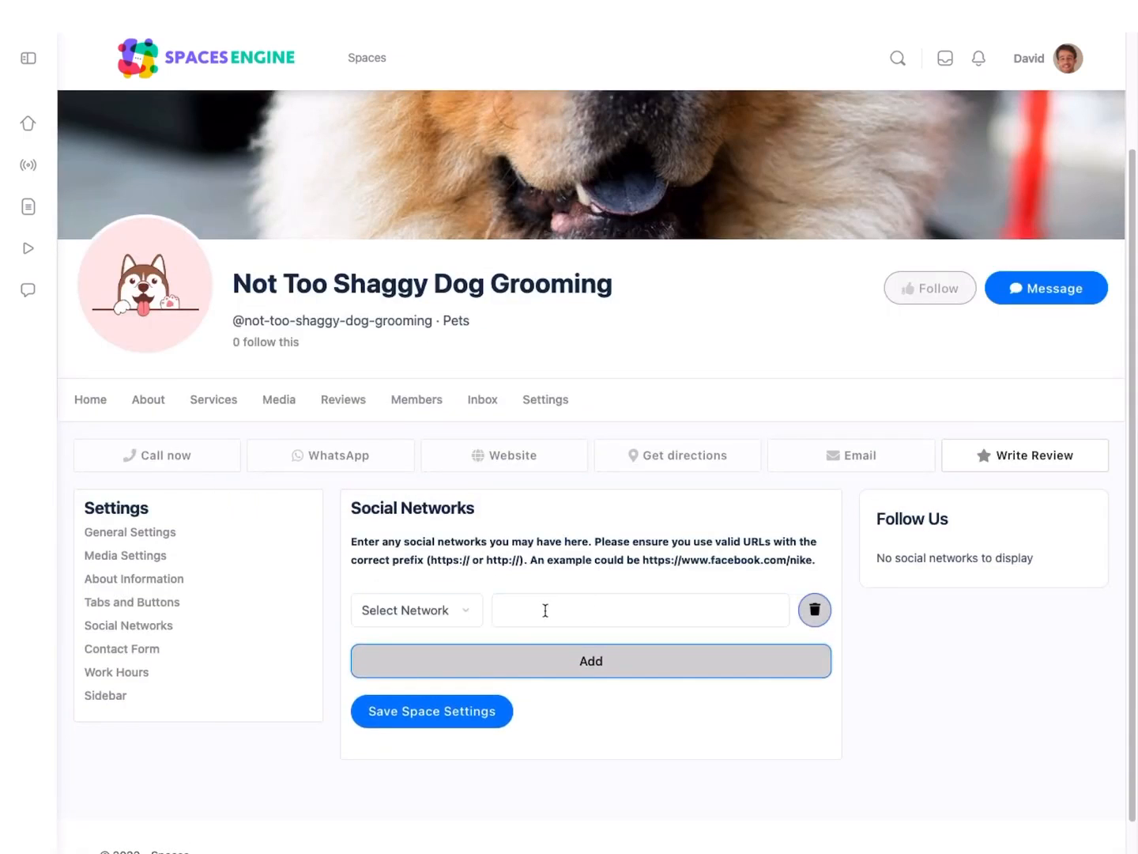
left_click(430, 617)
left_click(432, 635)
left_click(551, 618)
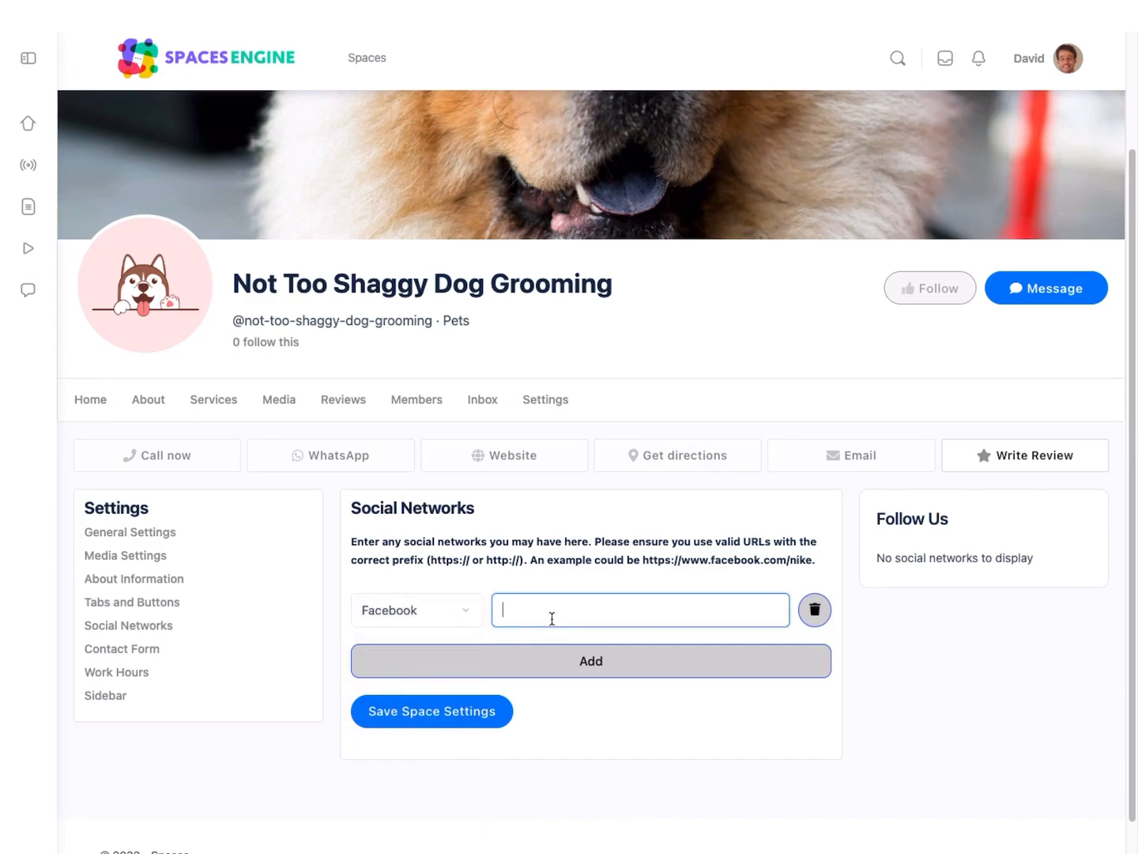
type("https://facebook.com/nottooshaggydoggrooming")
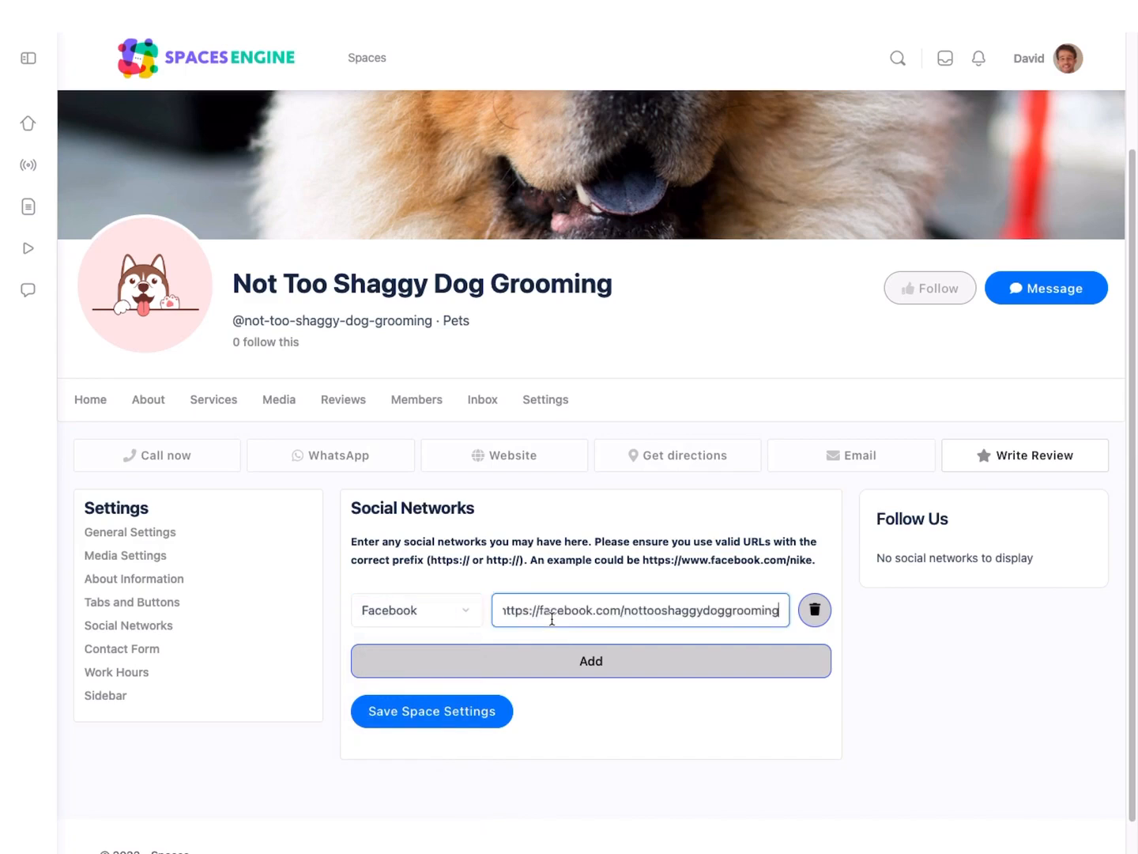
left_click(483, 713)
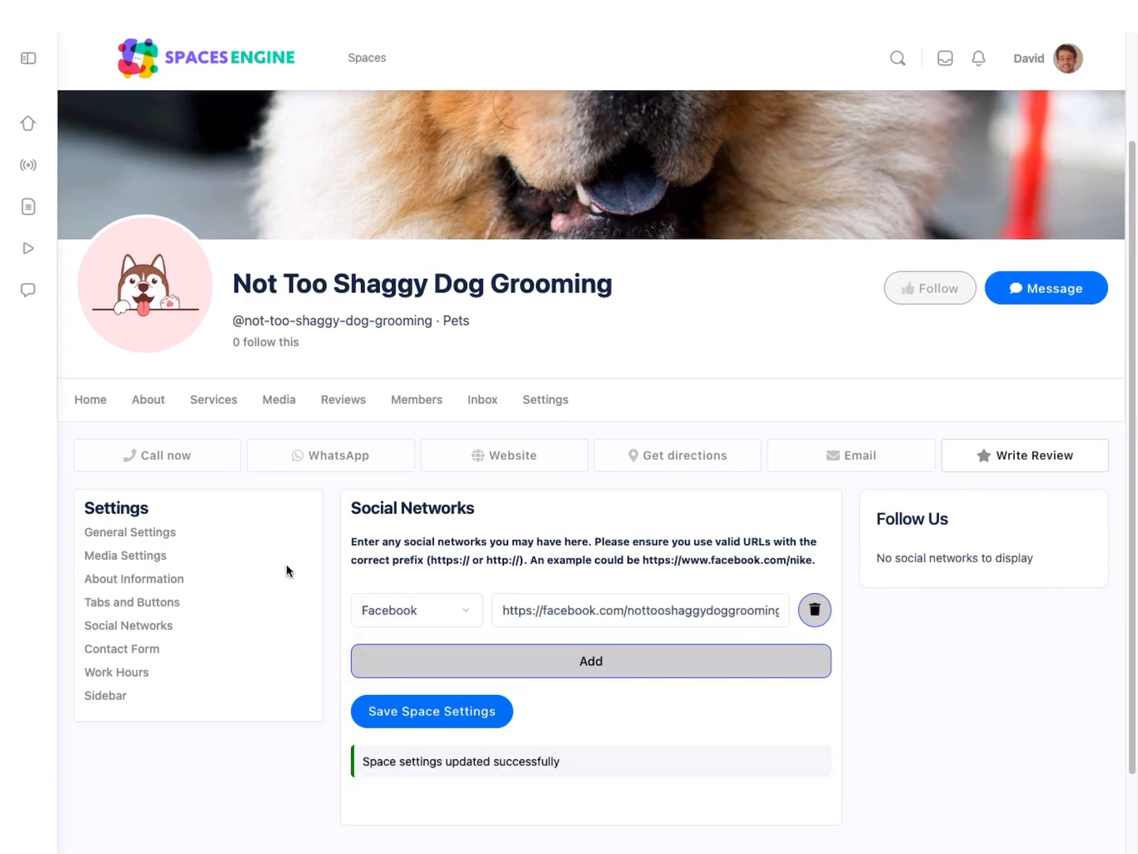
Step: In the work hours, set Monday through Friday to by appointment only and Saturday to closed all day
scroll(238, 570, "down", 2)
left_click(117, 522)
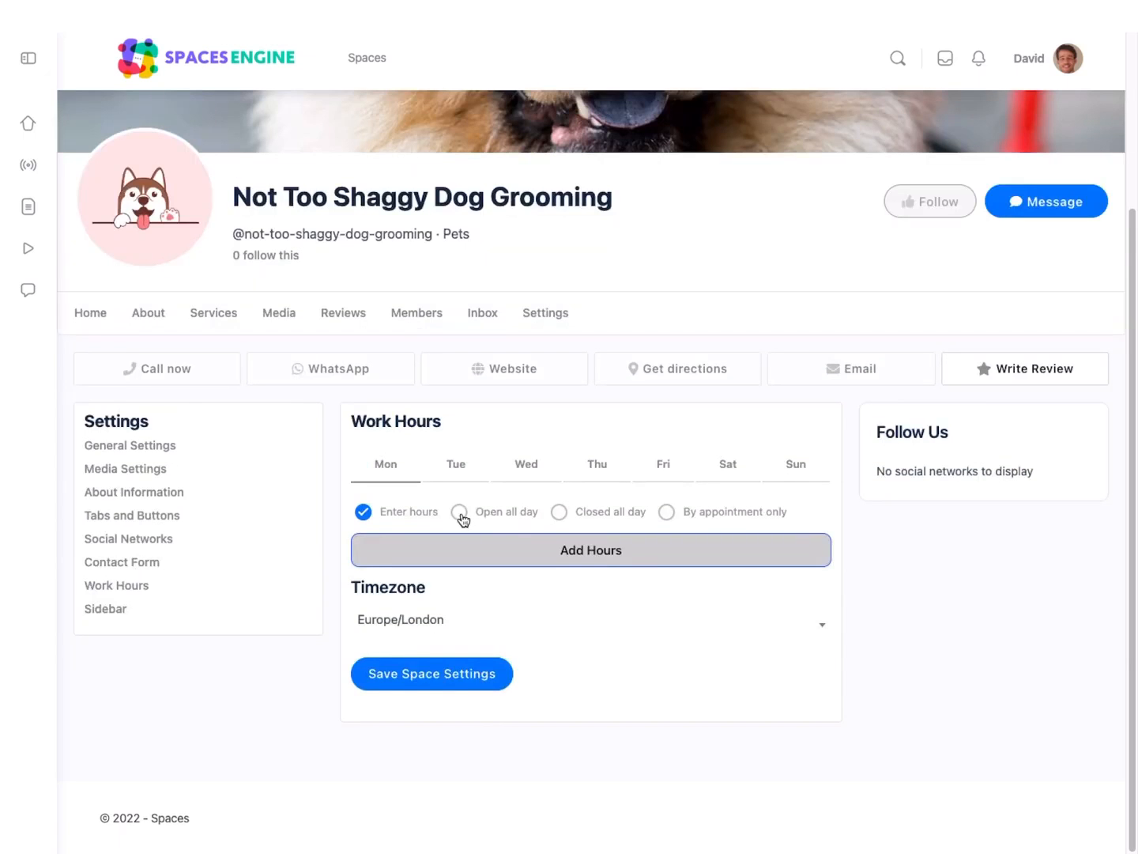
left_click(721, 514)
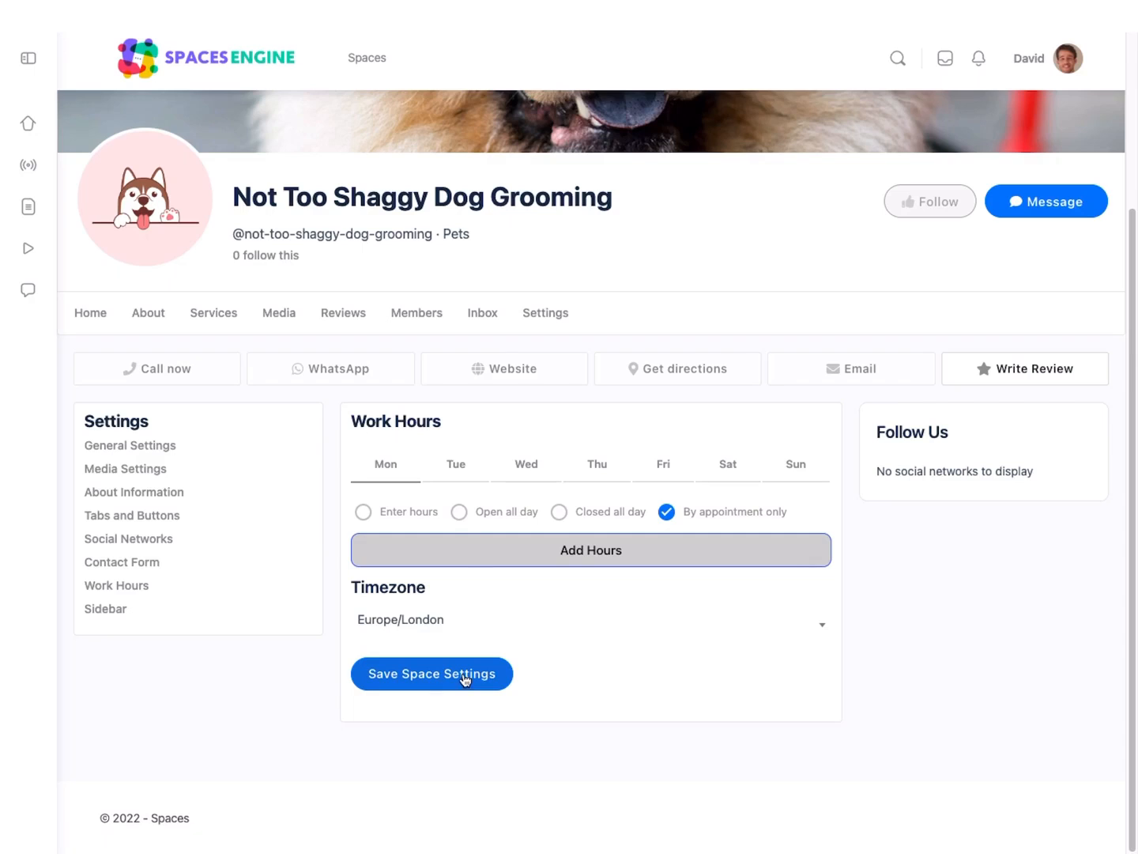
left_click(465, 474)
left_click(667, 511)
left_click(526, 474)
left_click(696, 512)
left_click(598, 465)
left_click(681, 512)
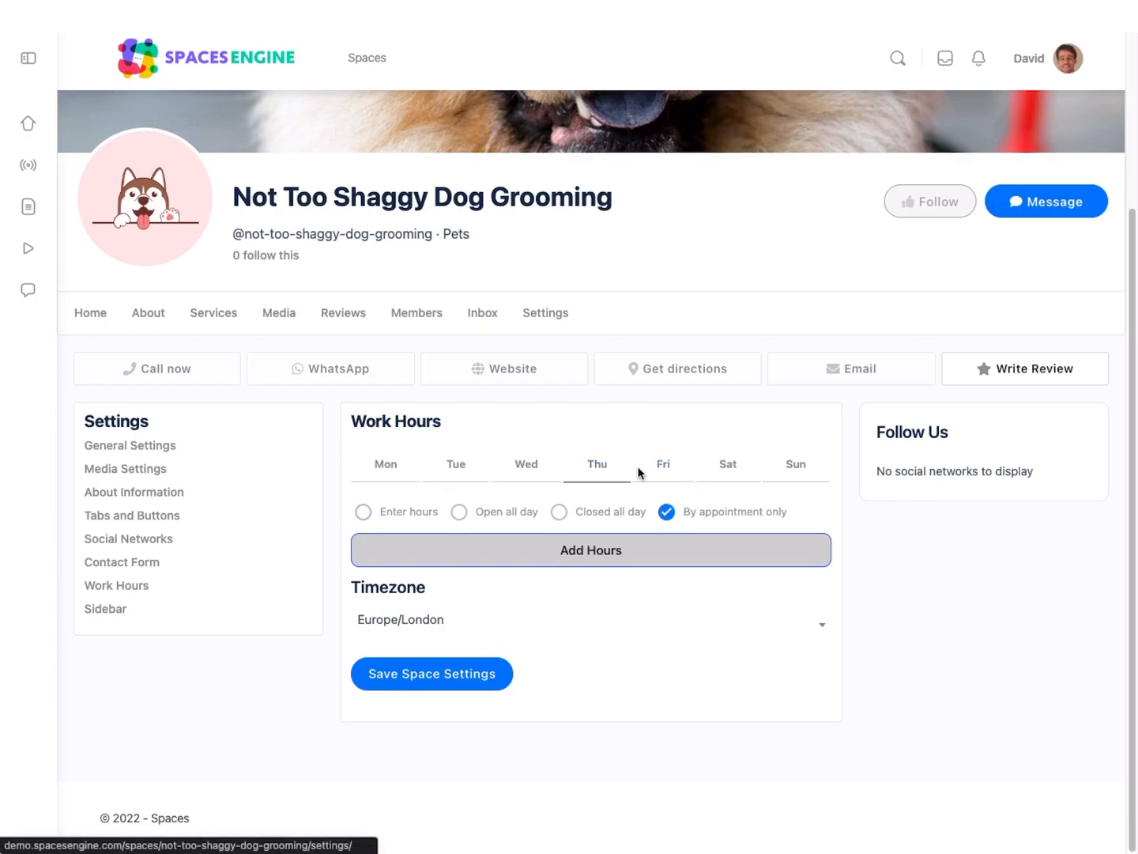
left_click(684, 474)
left_click(707, 511)
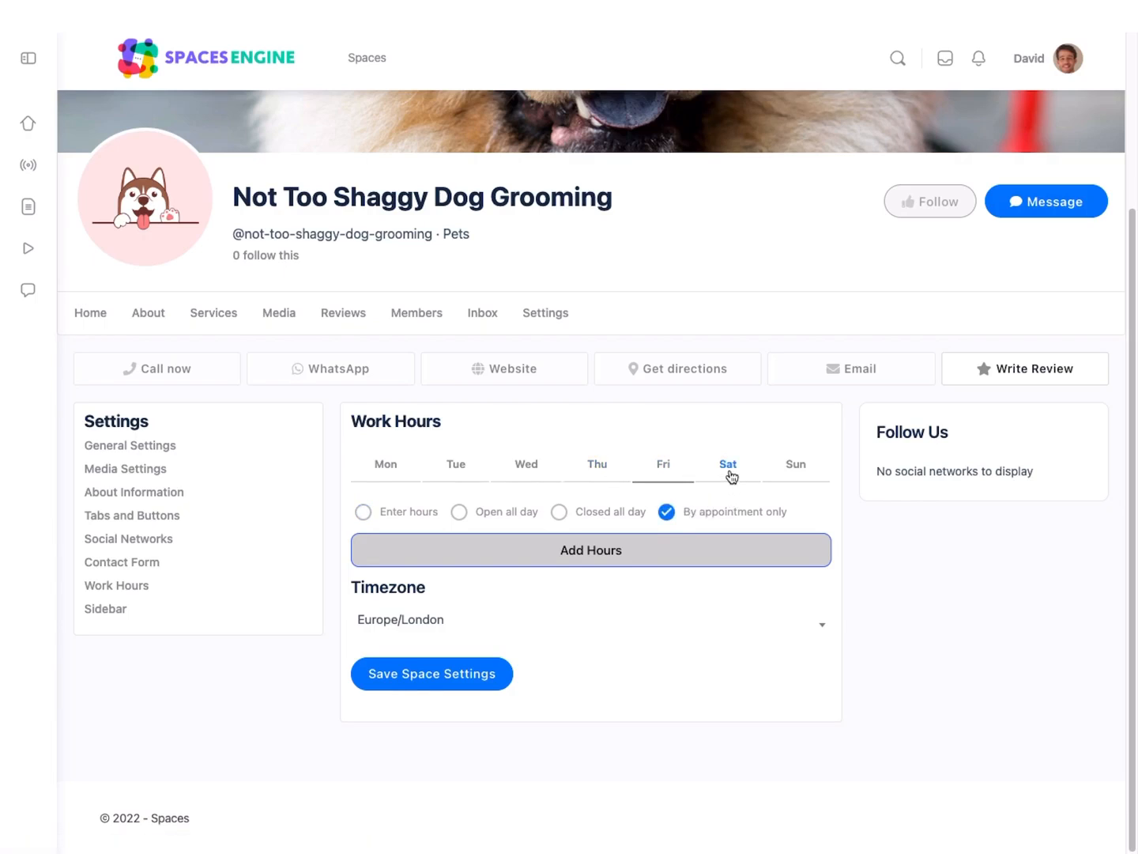
left_click(730, 475)
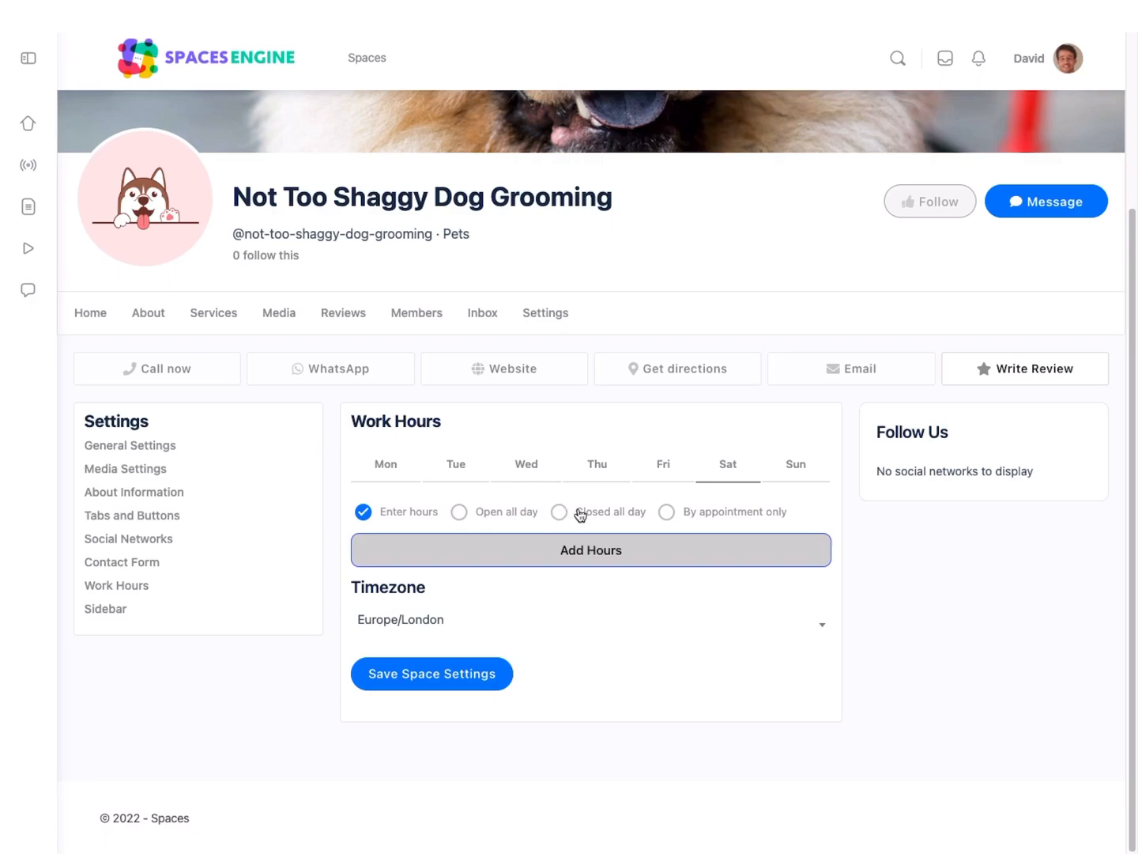
Step: Enable showing the map and the team in the space's sidebar settings and save them
left_click(138, 614)
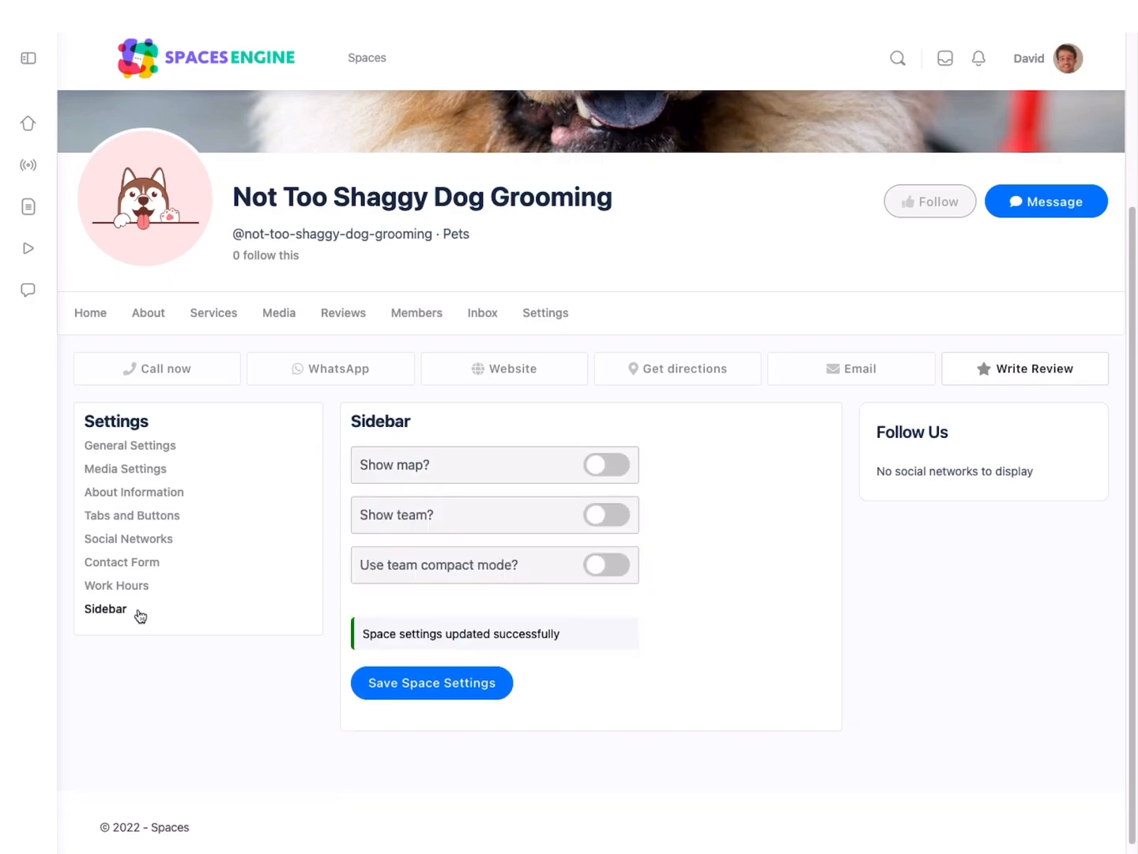
left_click(624, 470)
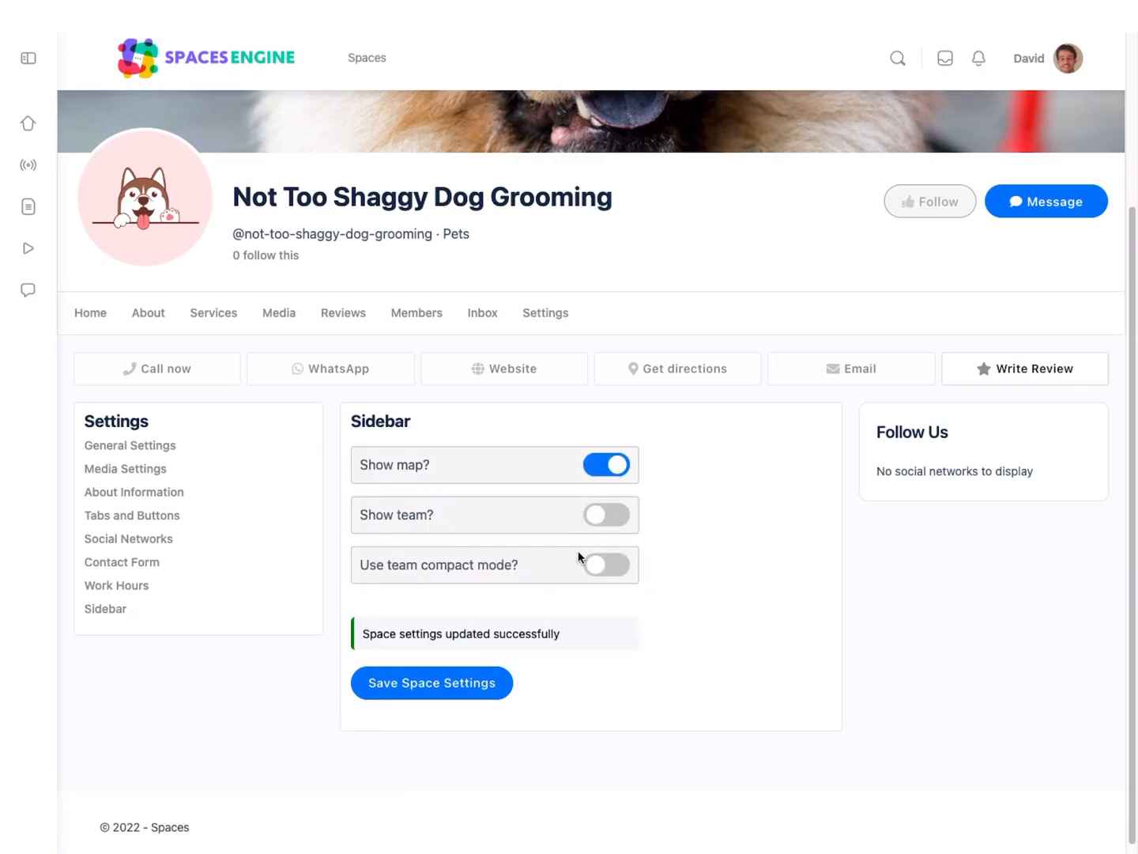
left_click(603, 573)
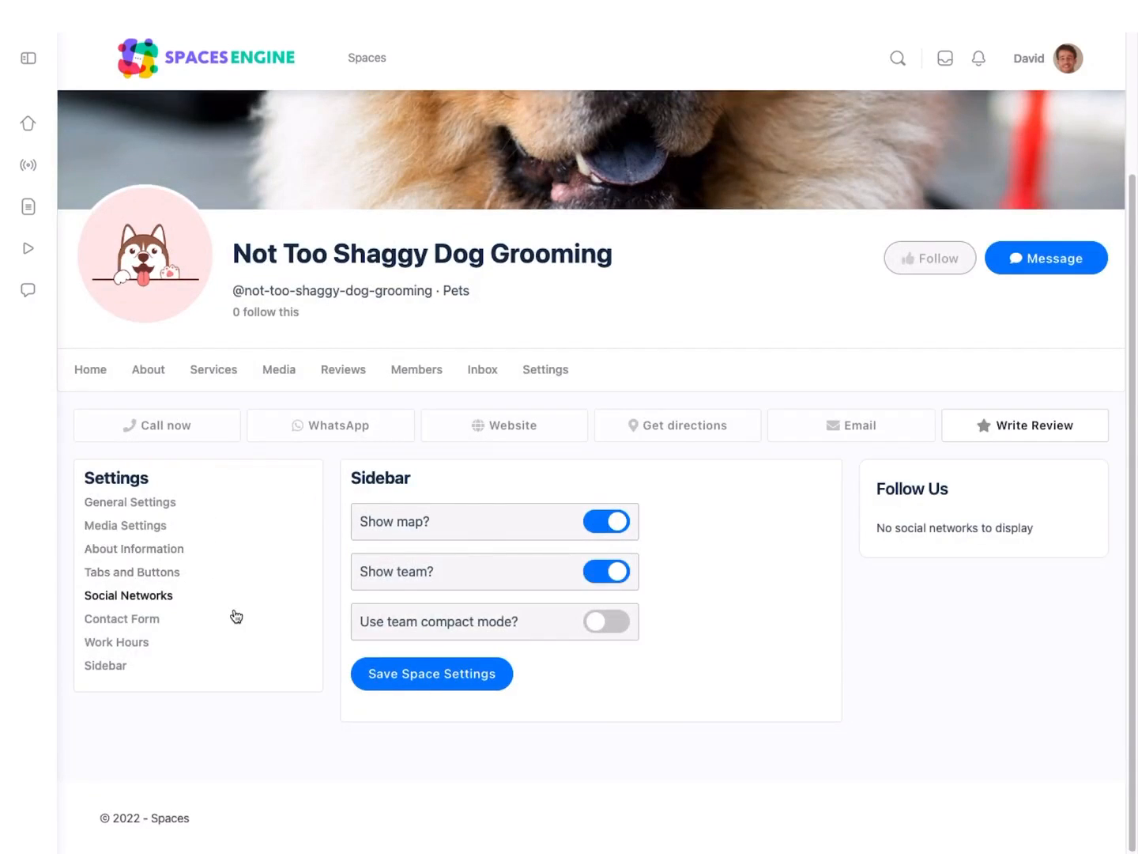
left_click(393, 679)
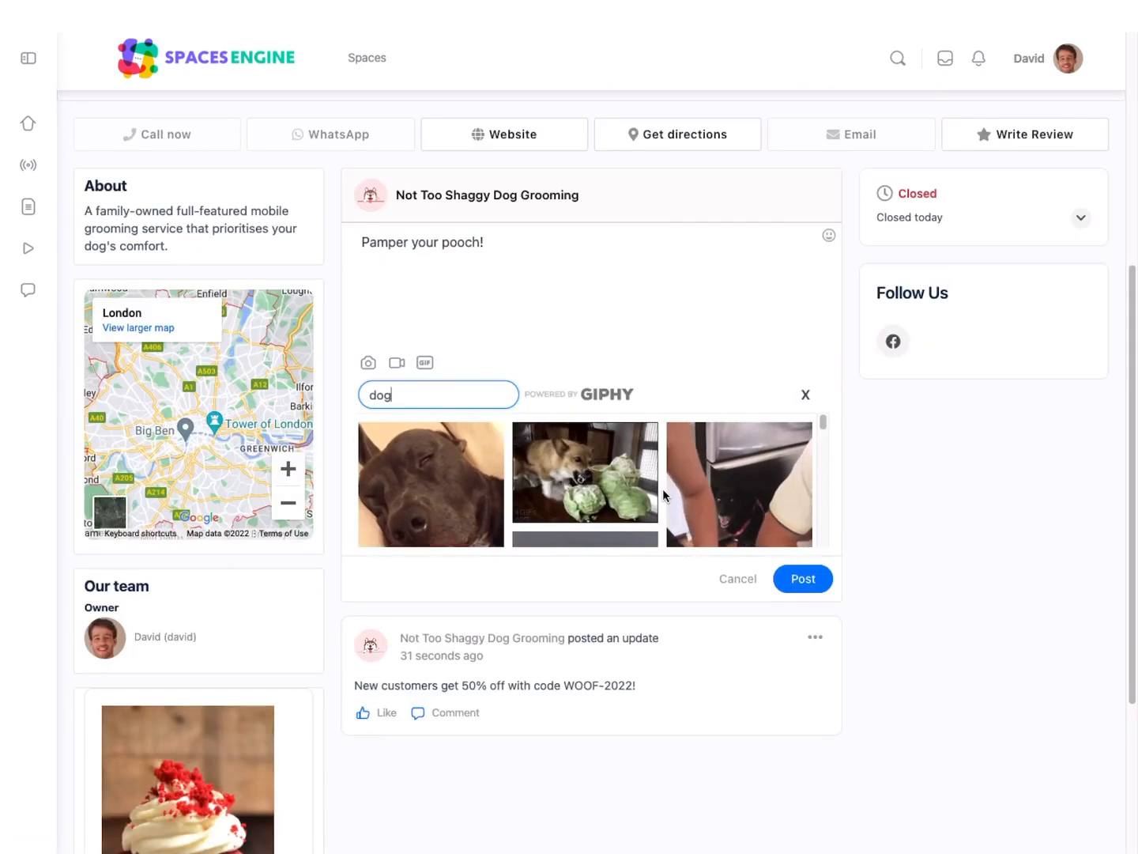
Step: Attach the smiling white dog GIF from the search results to the "Pamper your pooch!" update and post it
scroll(663, 492, "down", 5)
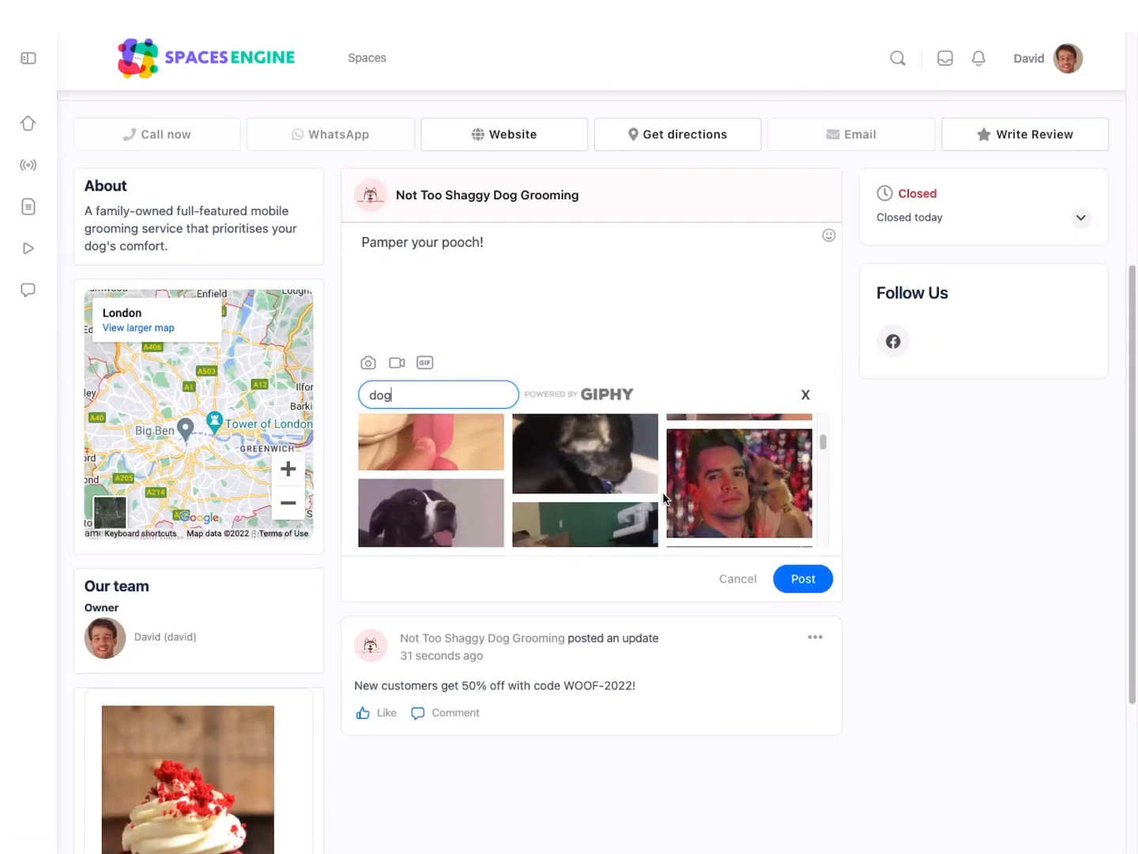
scroll(663, 494, "down", 3)
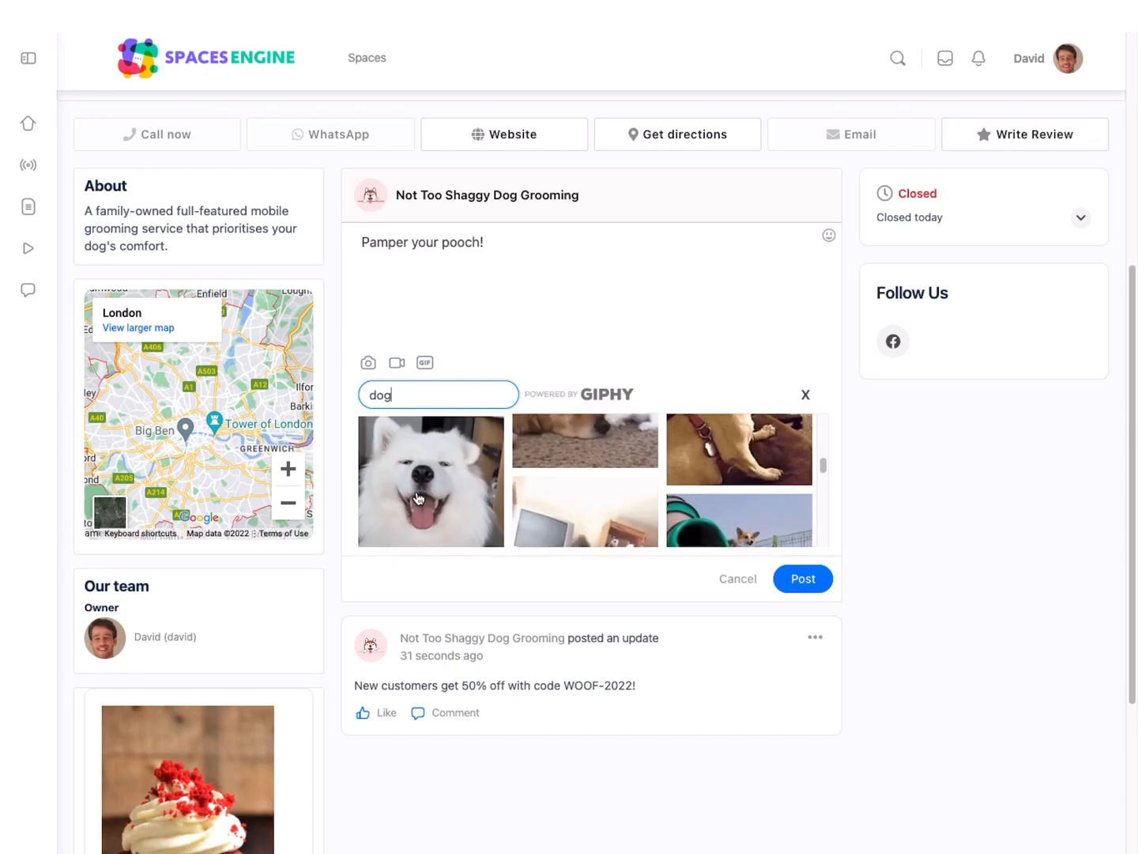
left_click(442, 496)
left_click(801, 571)
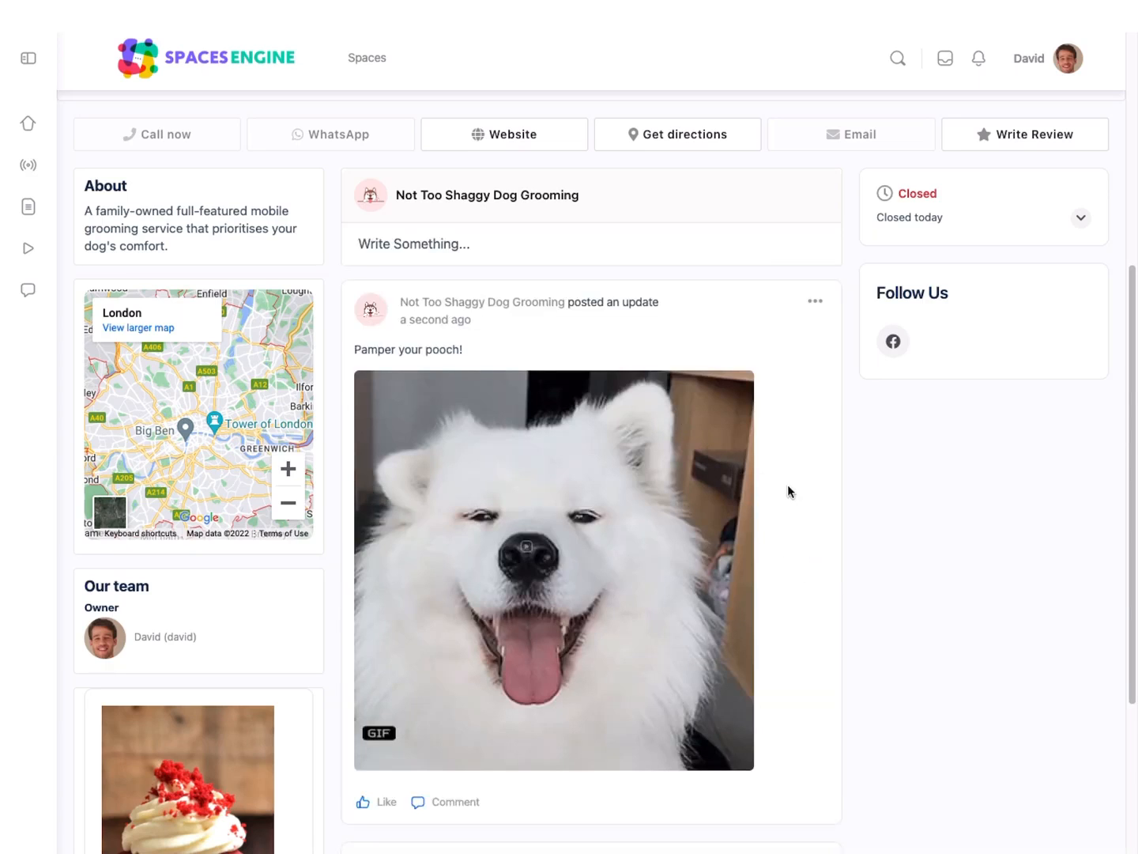
Step: Examine the posted updates and the weekly work hours on the space's home page
scroll(786, 491, "down", 2)
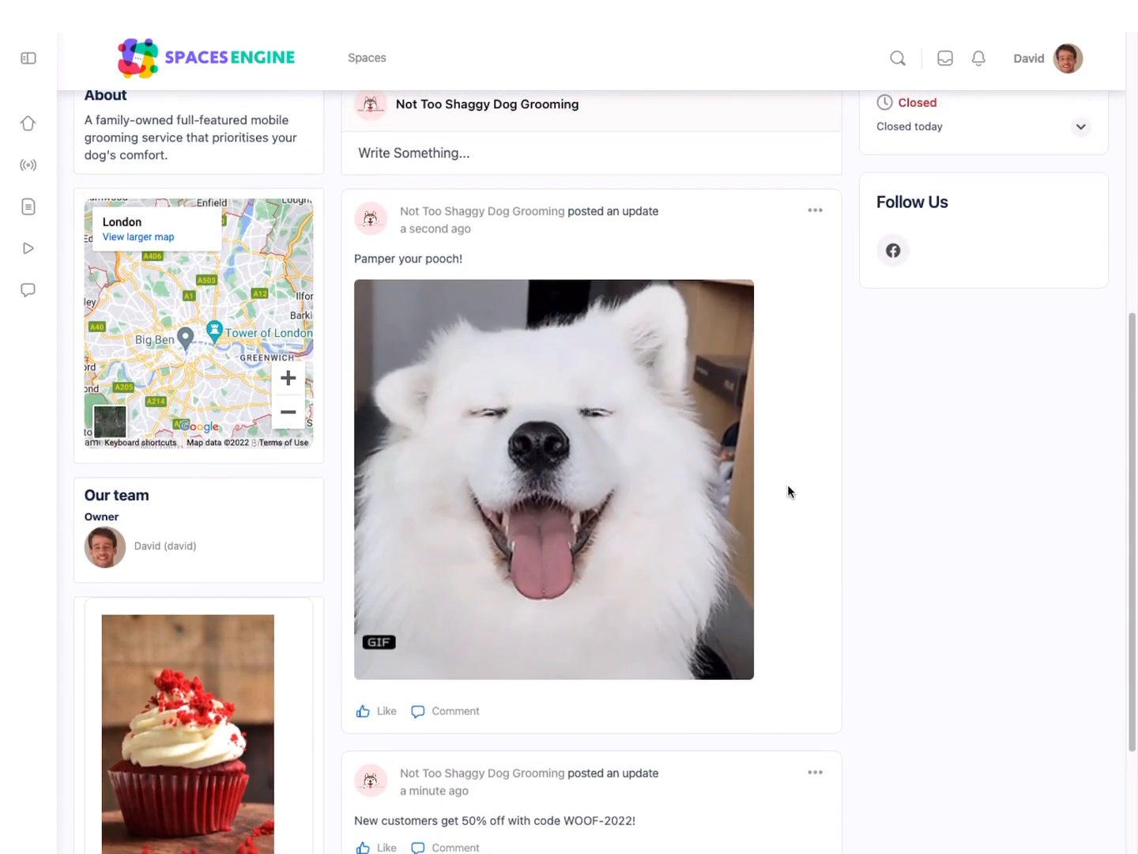
scroll(789, 491, "up", 3)
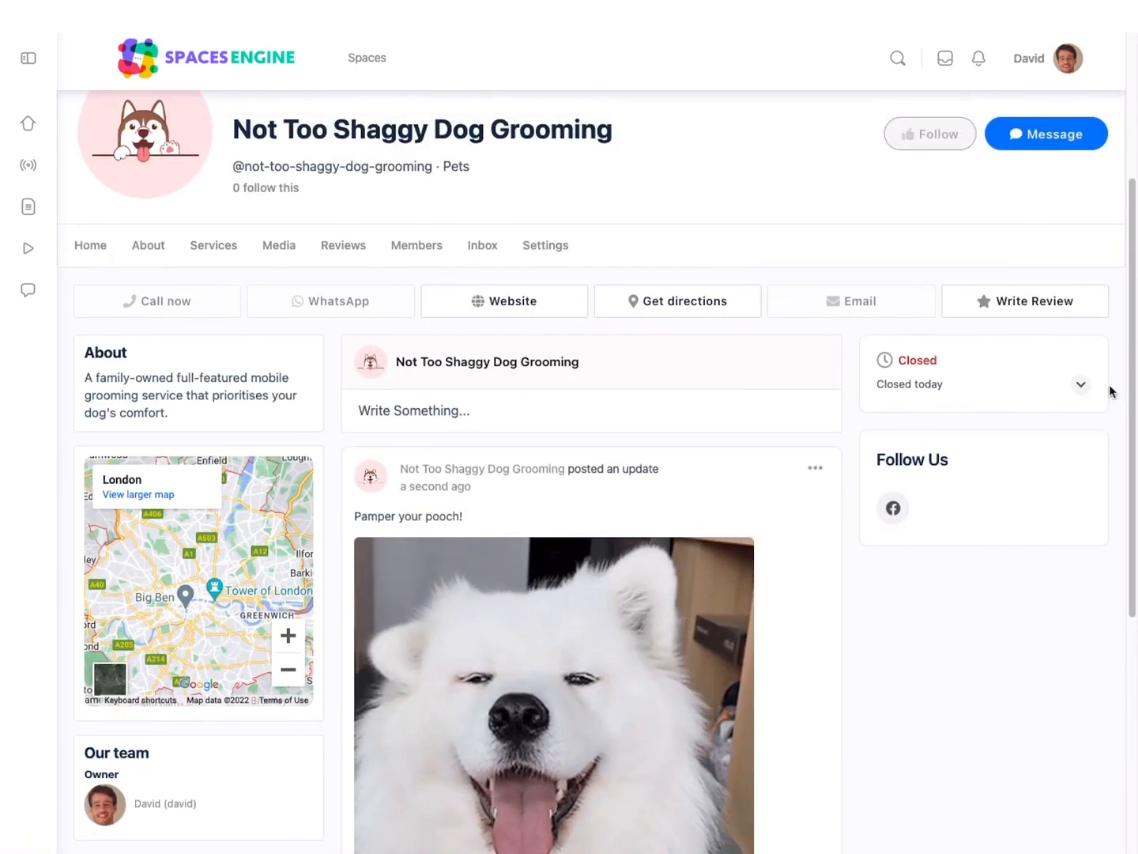
left_click(1081, 385)
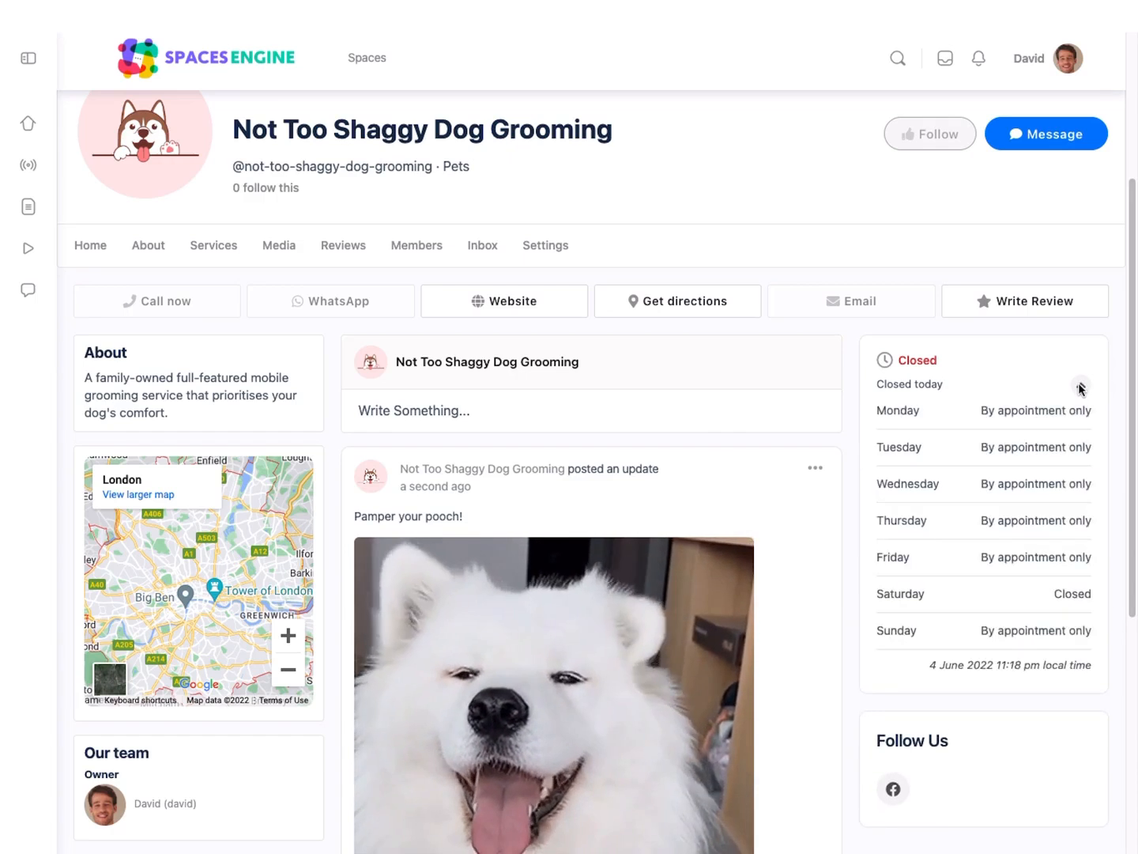
left_click(1080, 385)
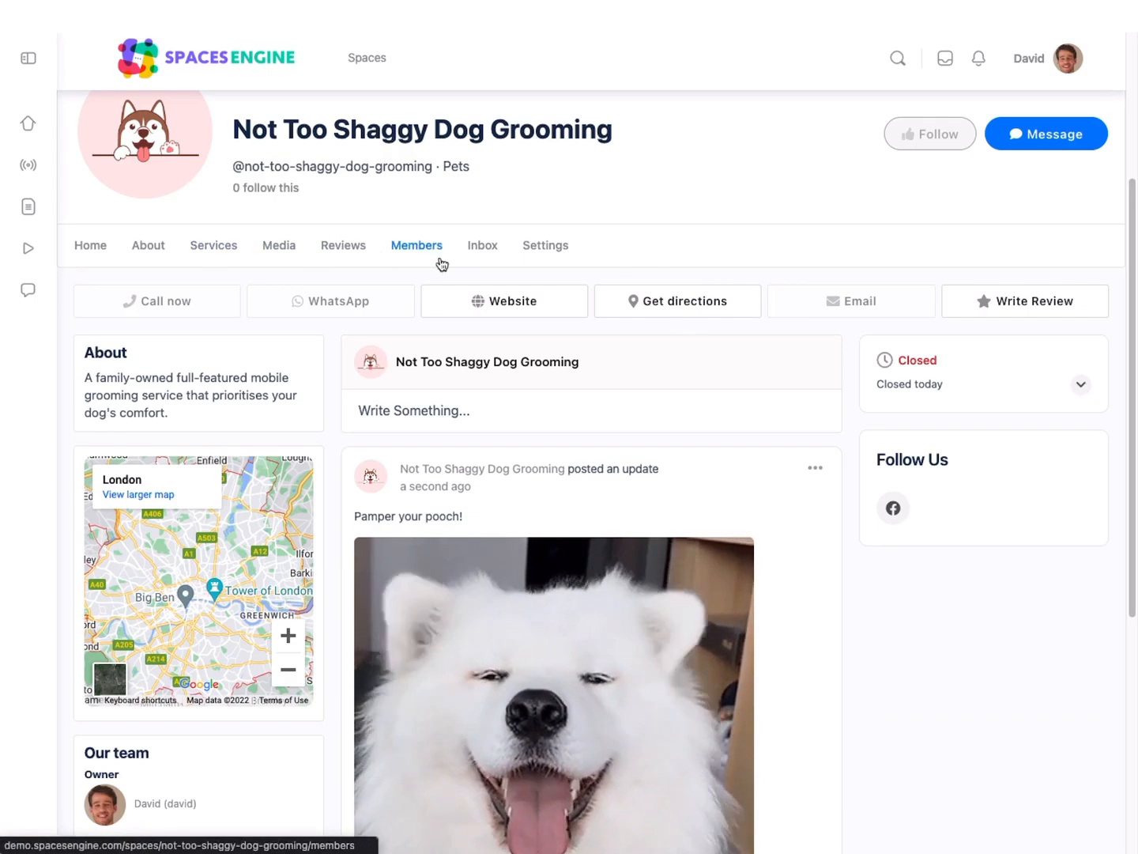
Step: Start a new service named Full Groom with details covering brush, bath, blow dry, cleaning, nail clip, "Large Dog £50, Small Dog £35"
left_click(217, 248)
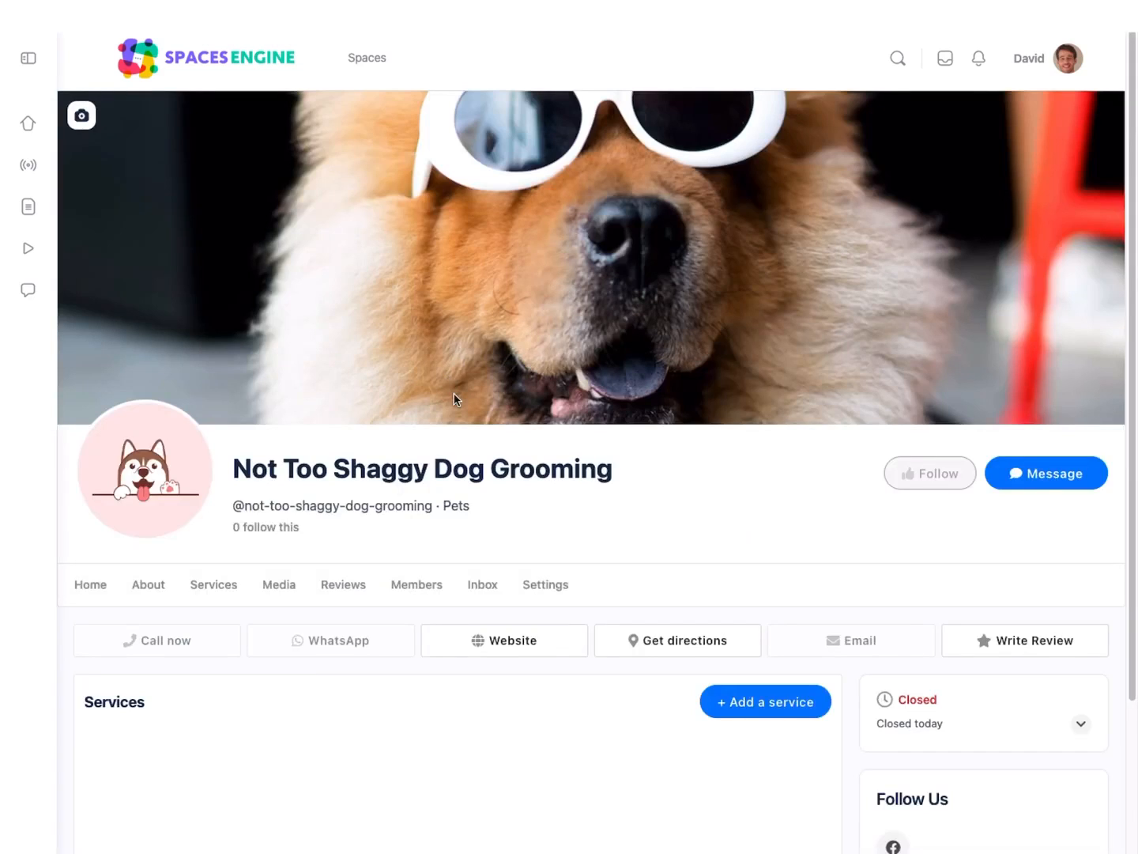
scroll(456, 400, "down", 3)
left_click(750, 528)
scroll(750, 529, "down", 4)
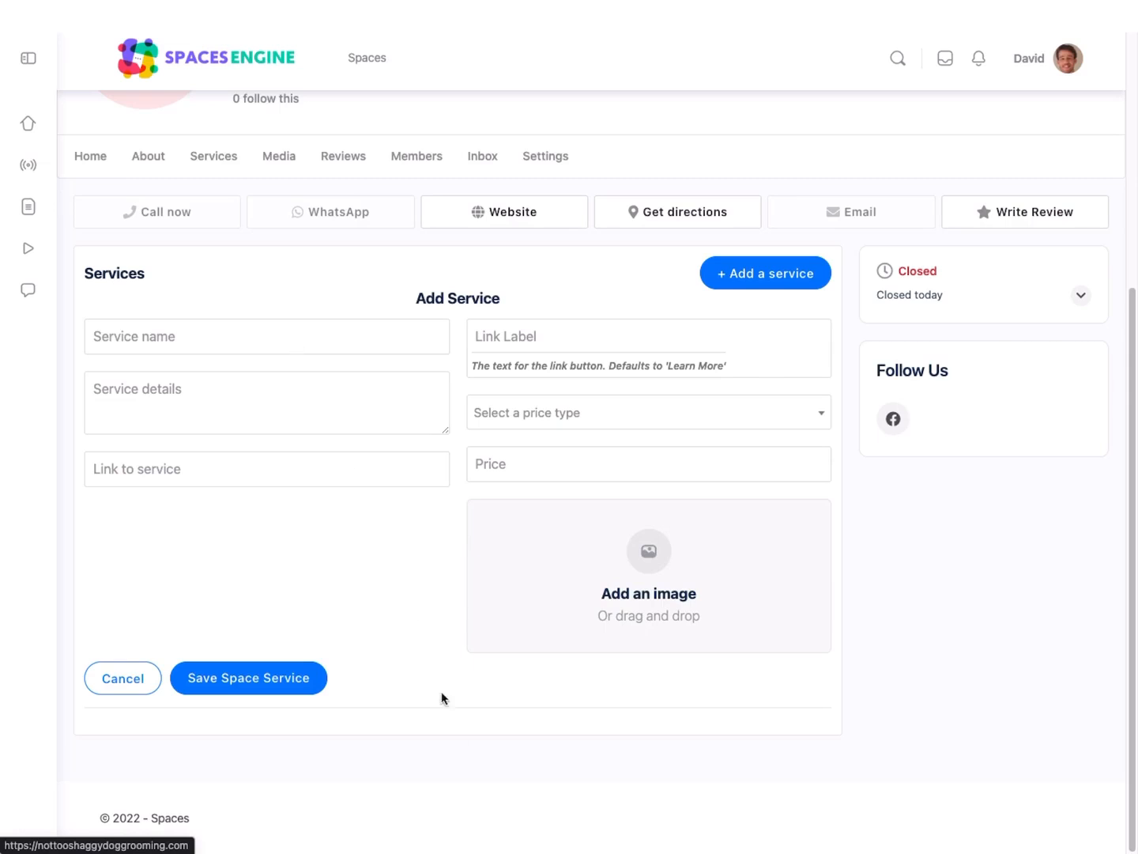
left_click(267, 338)
type("Ful")
type("l Groom")
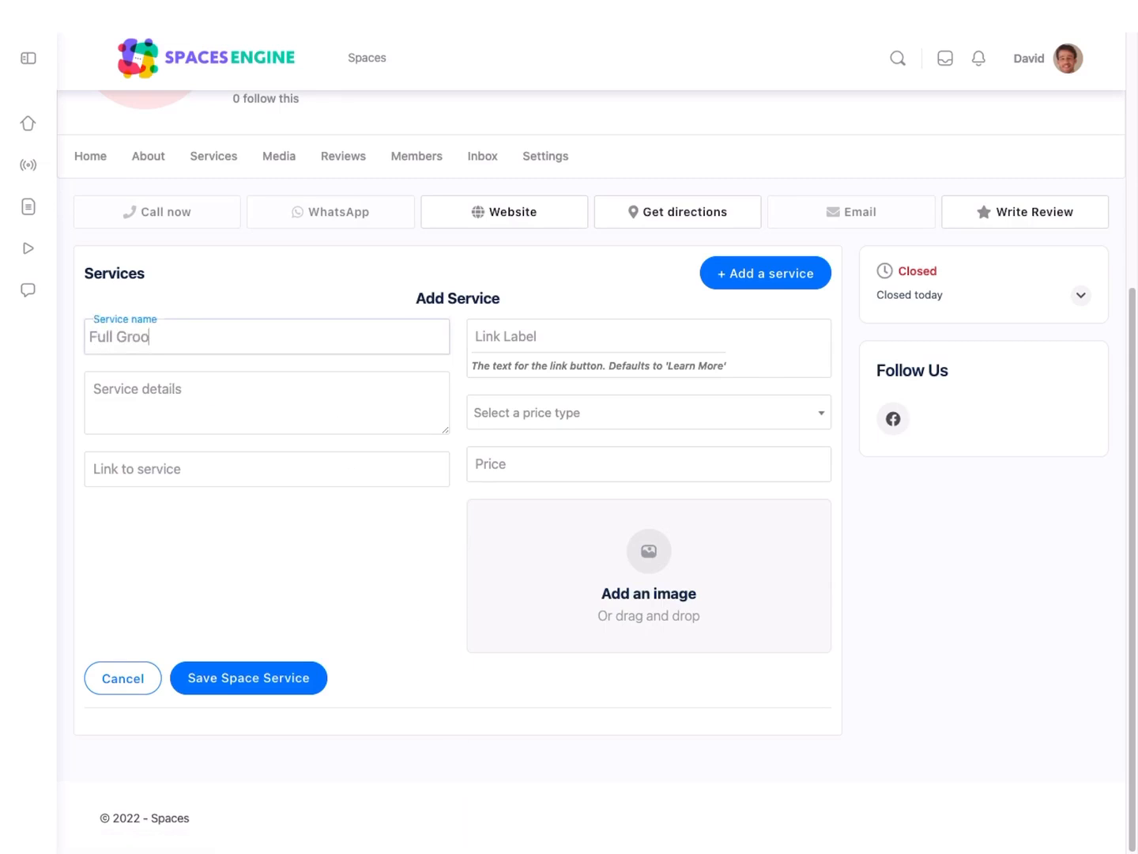
key("Tab")
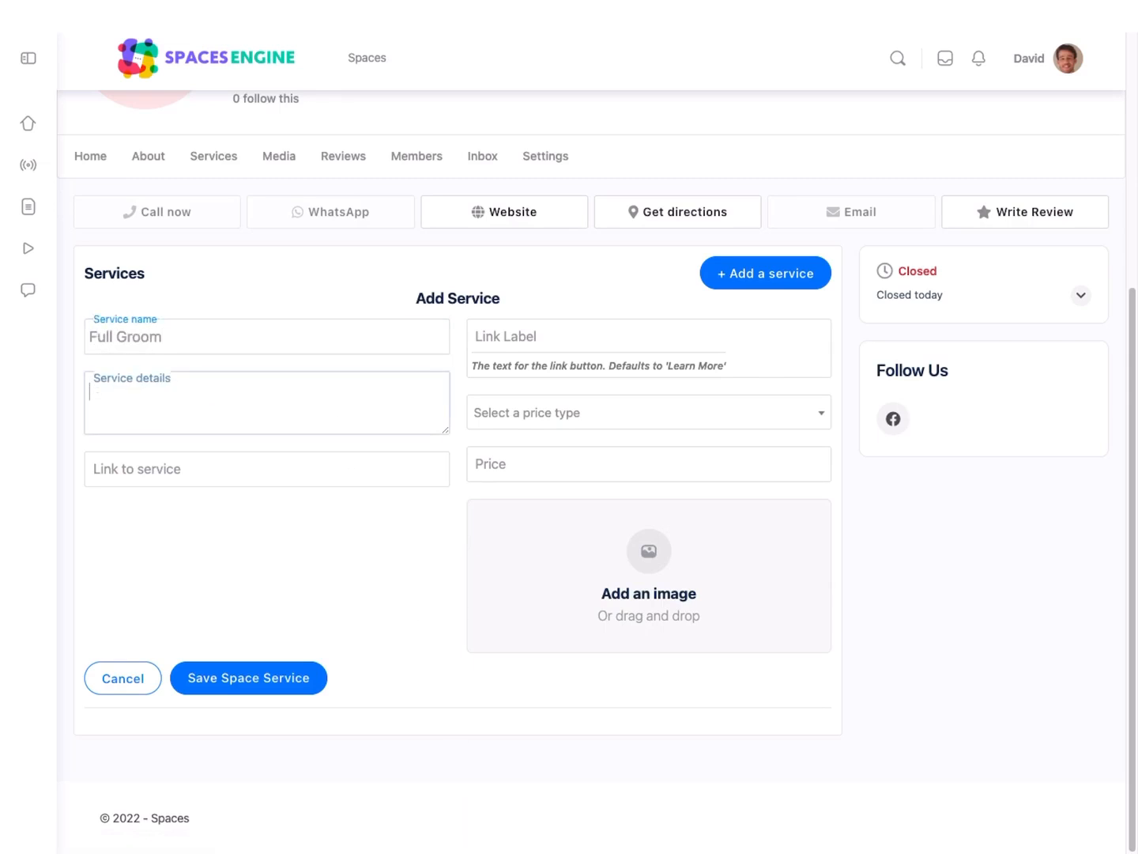
type("Includes pre-groom brush, warm water bath, blow dry, eyes and ears cleaned and nail clip. Large Dog £50, Small Dog £35")
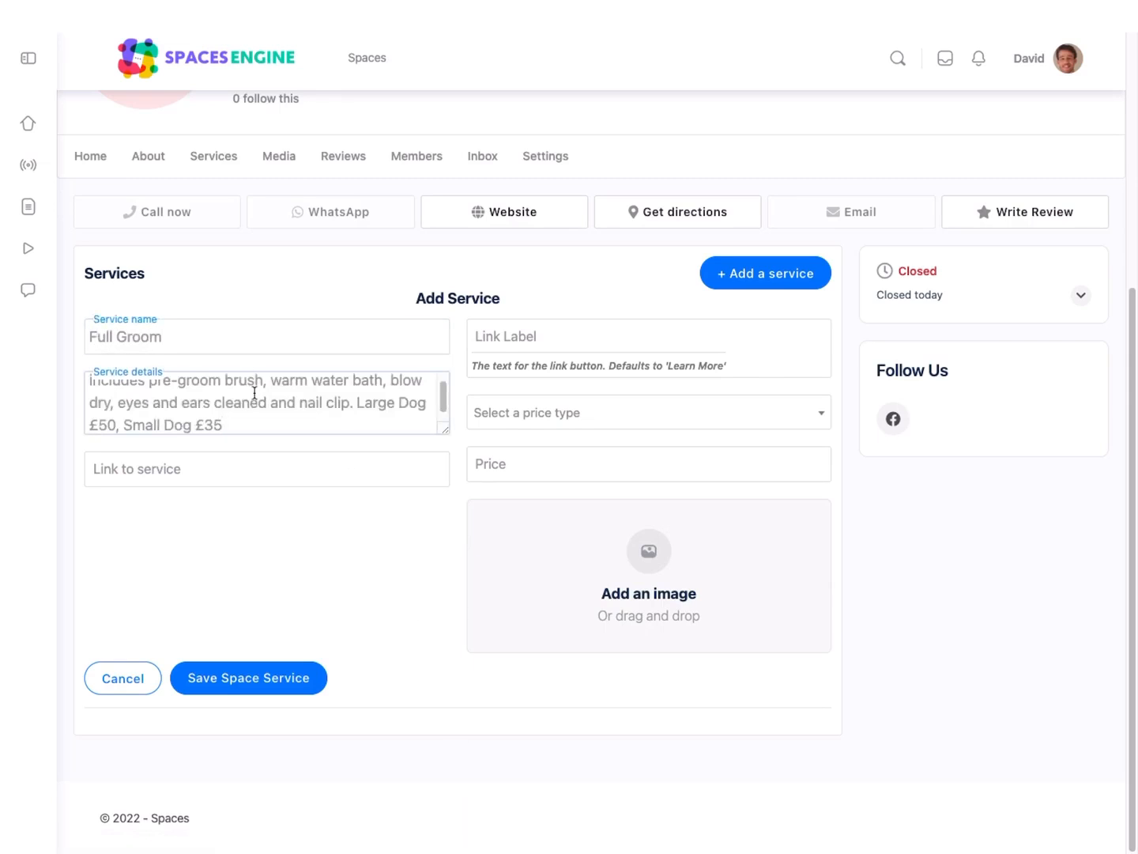
Step: Set the Full Groom service's price type to Variable price and its price to £50
left_click(487, 414)
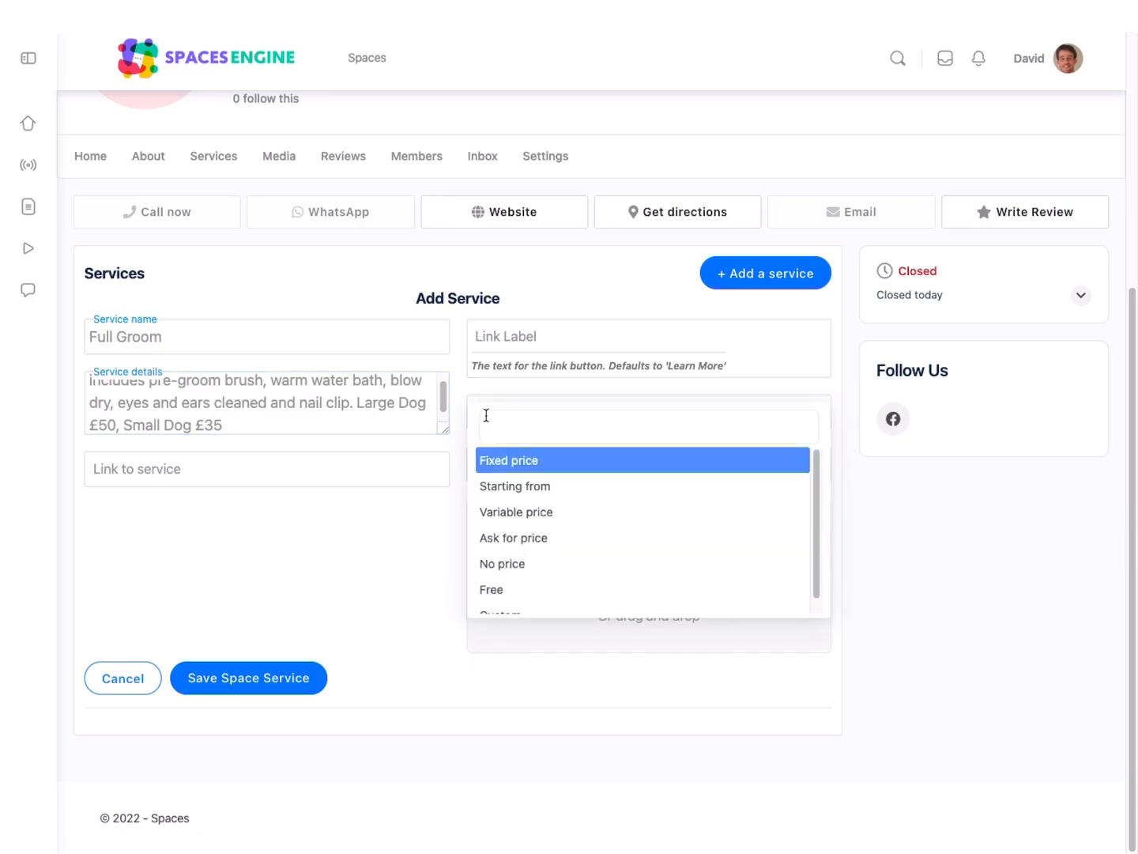
left_click(534, 518)
left_click(526, 467)
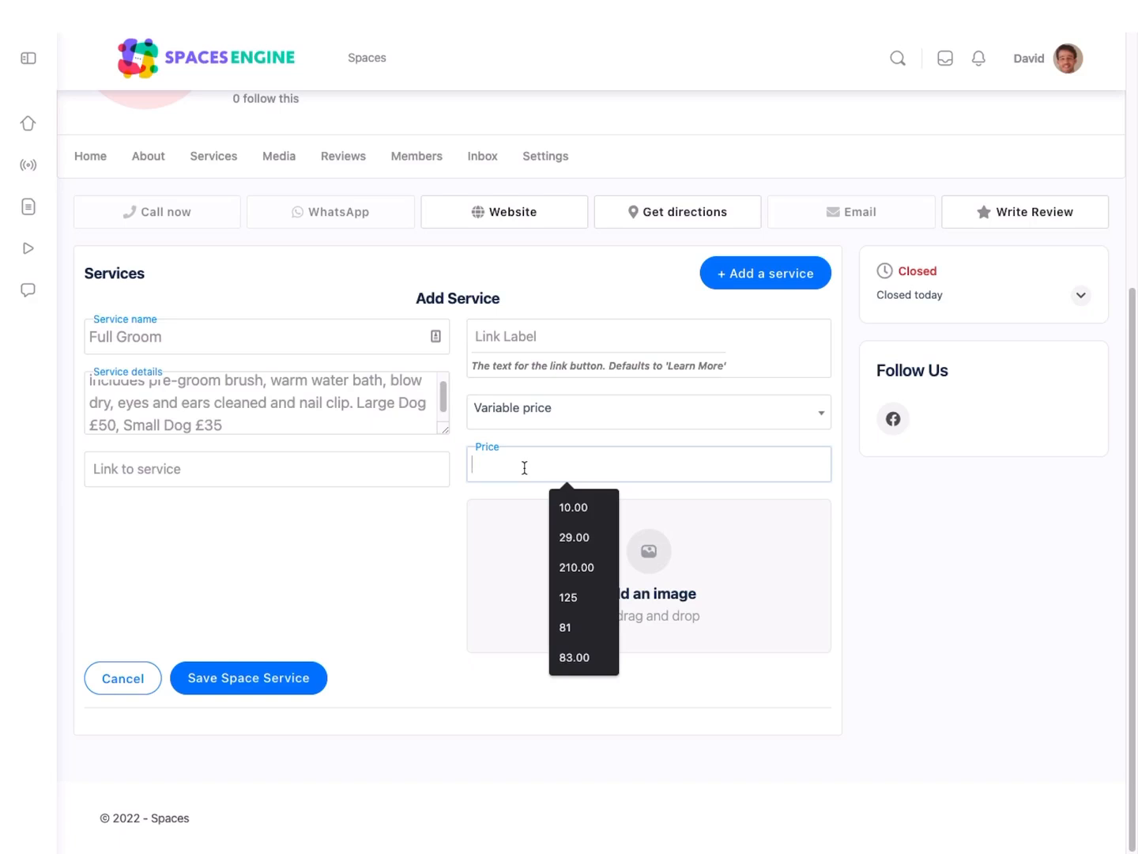
type("£50")
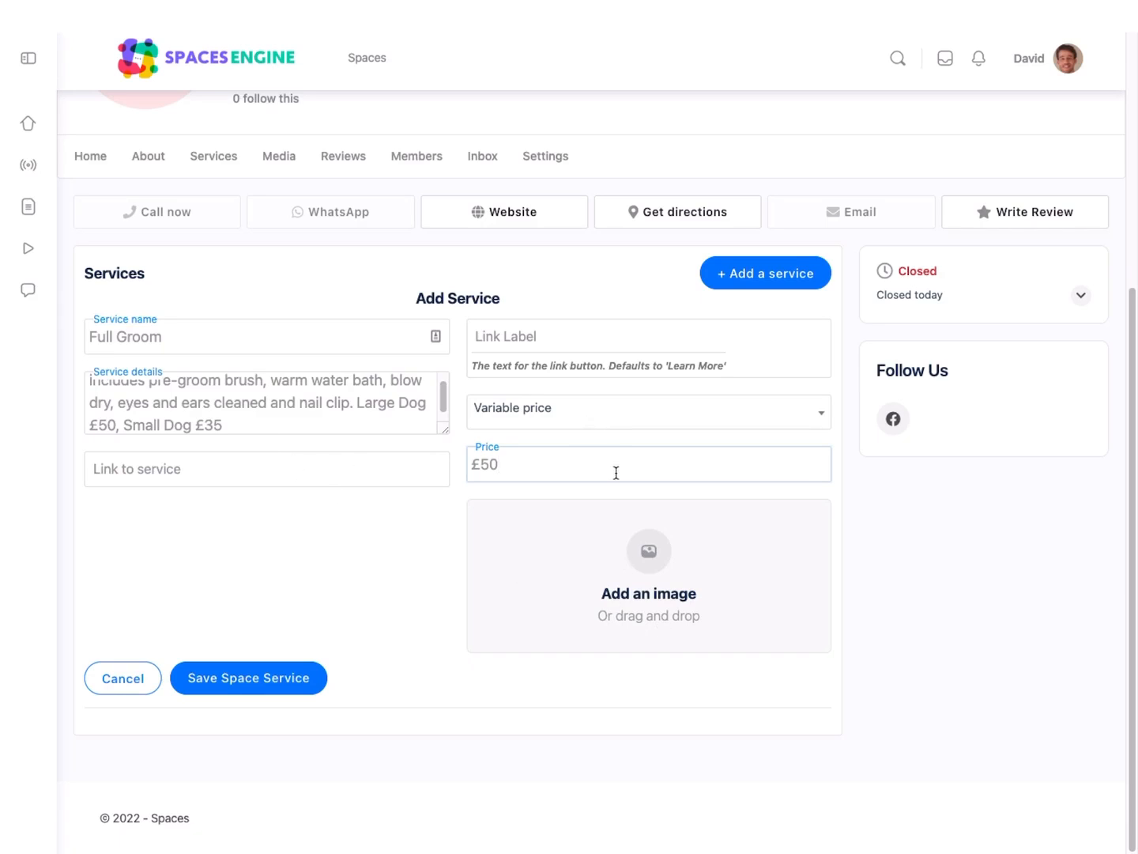
Step: Attach the Product-2.jpg image to the Full Groom service and save the service
left_click(651, 557)
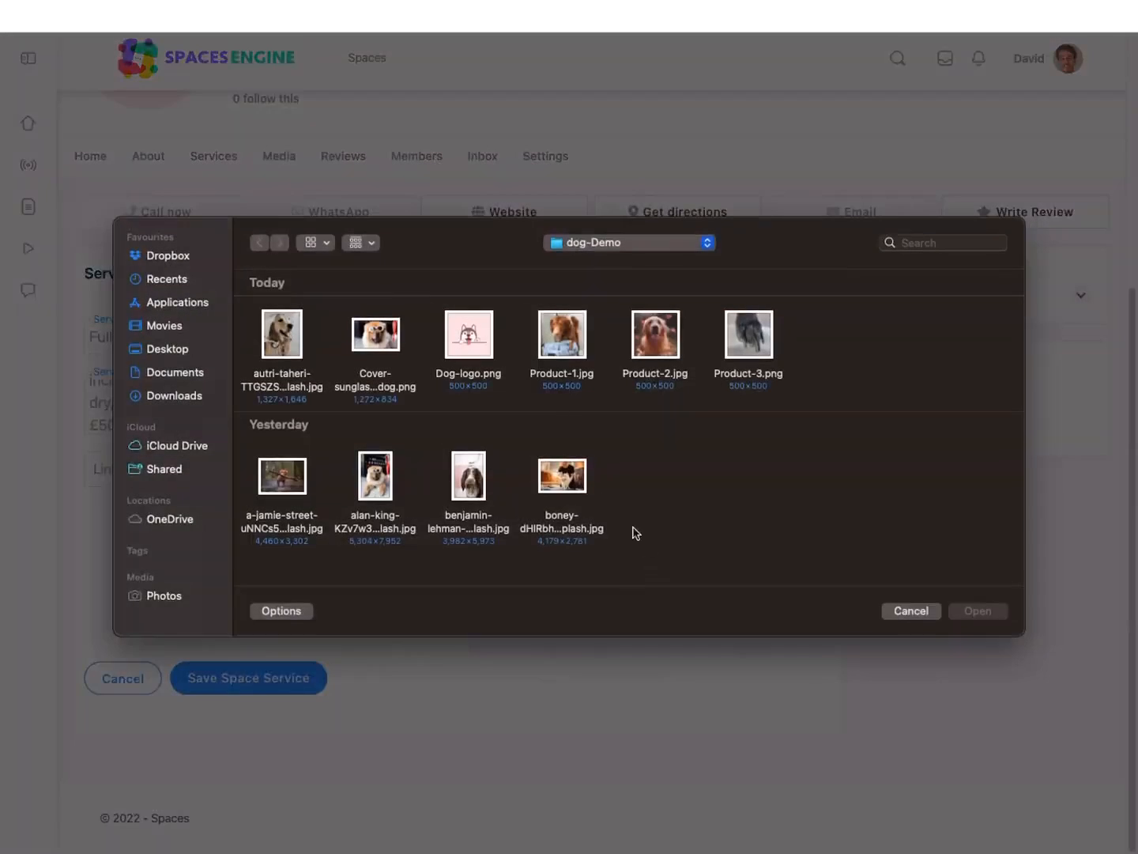
left_click(585, 345)
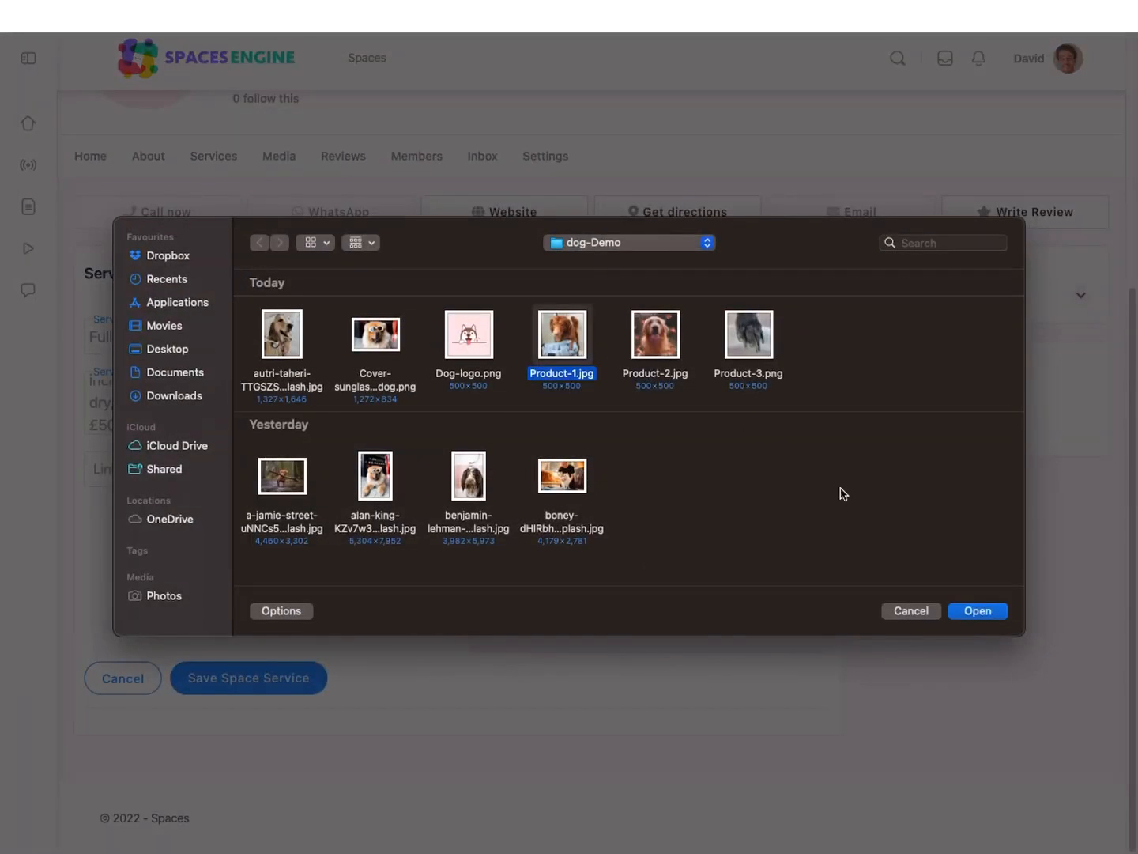
left_click(679, 347)
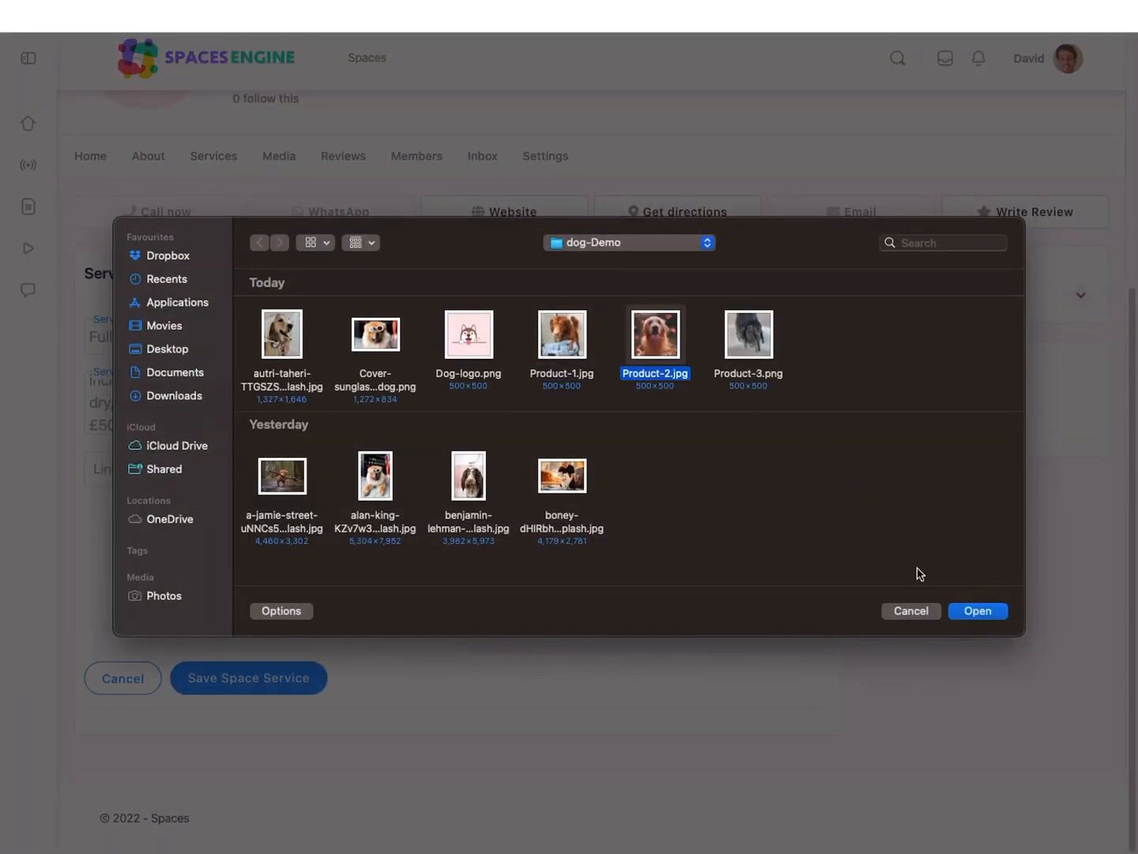
left_click(981, 614)
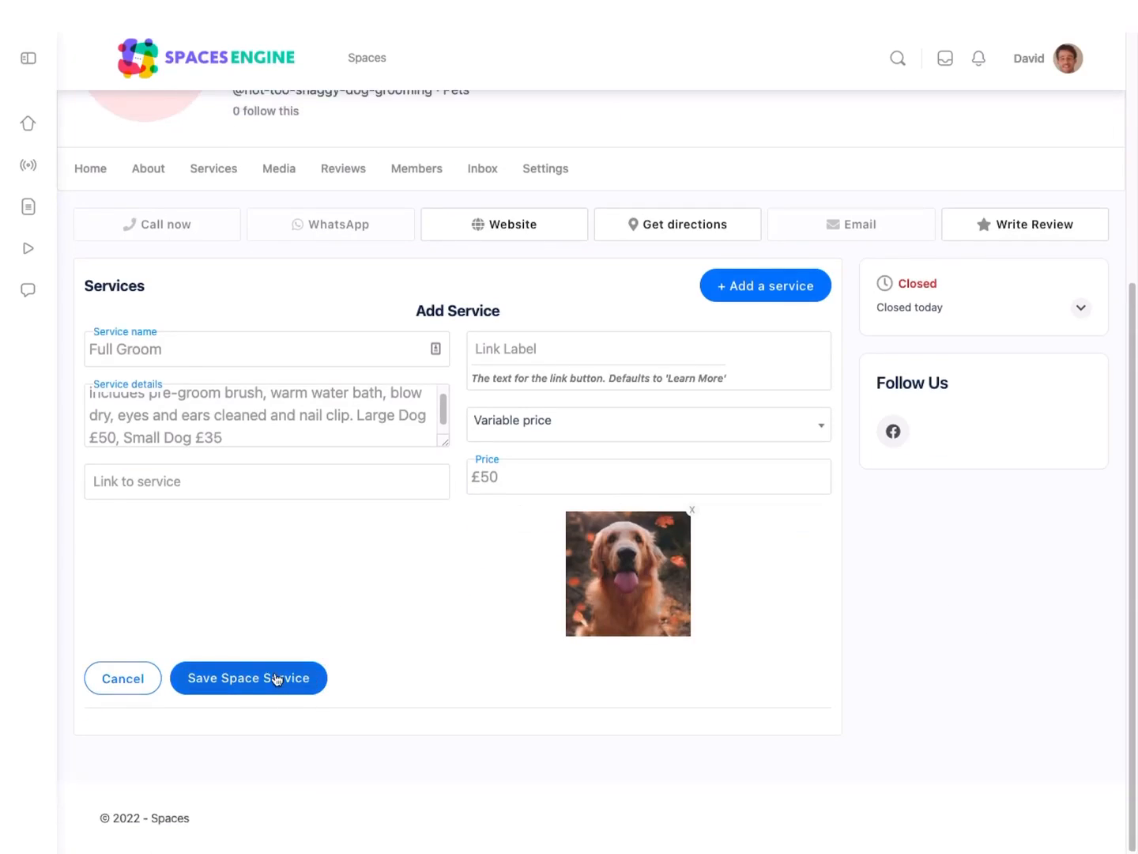
left_click(275, 679)
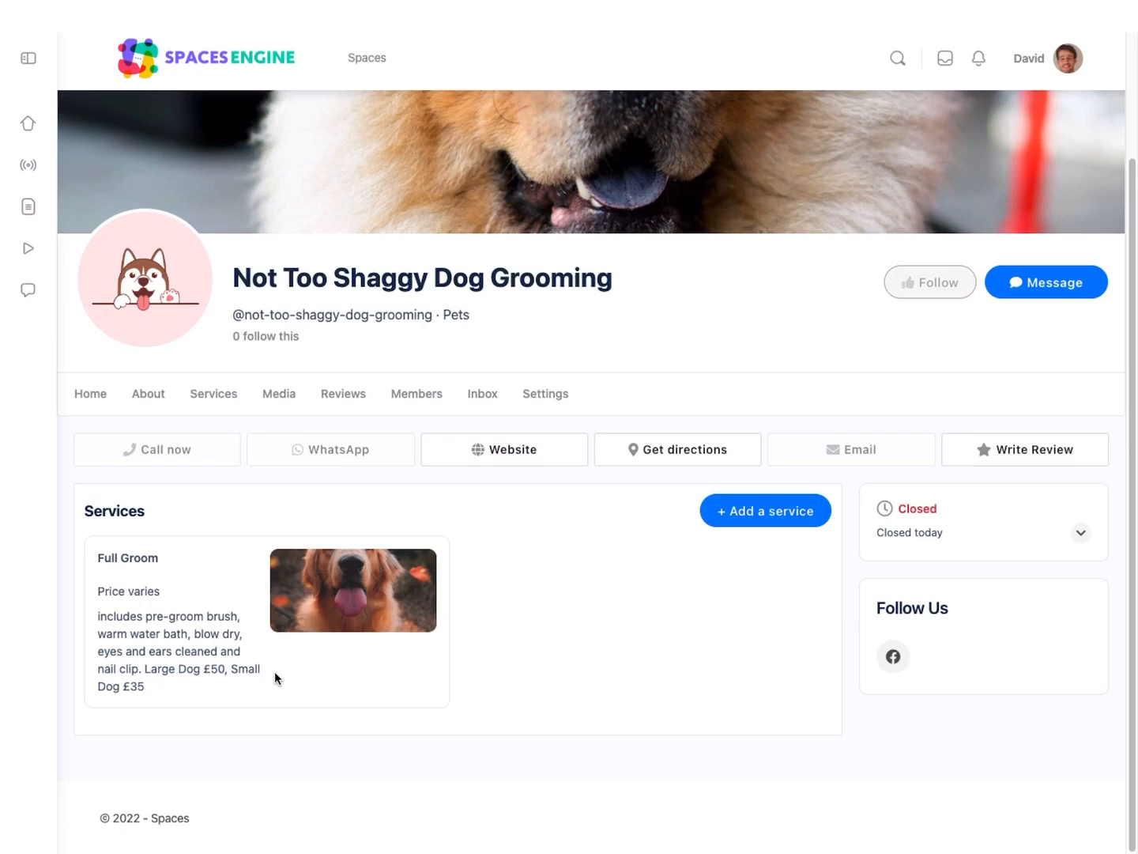
Step: Start a "Bath, Brush, and Towel Dry" service for antsy or noise-sensitive pets, with price type Starting from and price £25
left_click(747, 518)
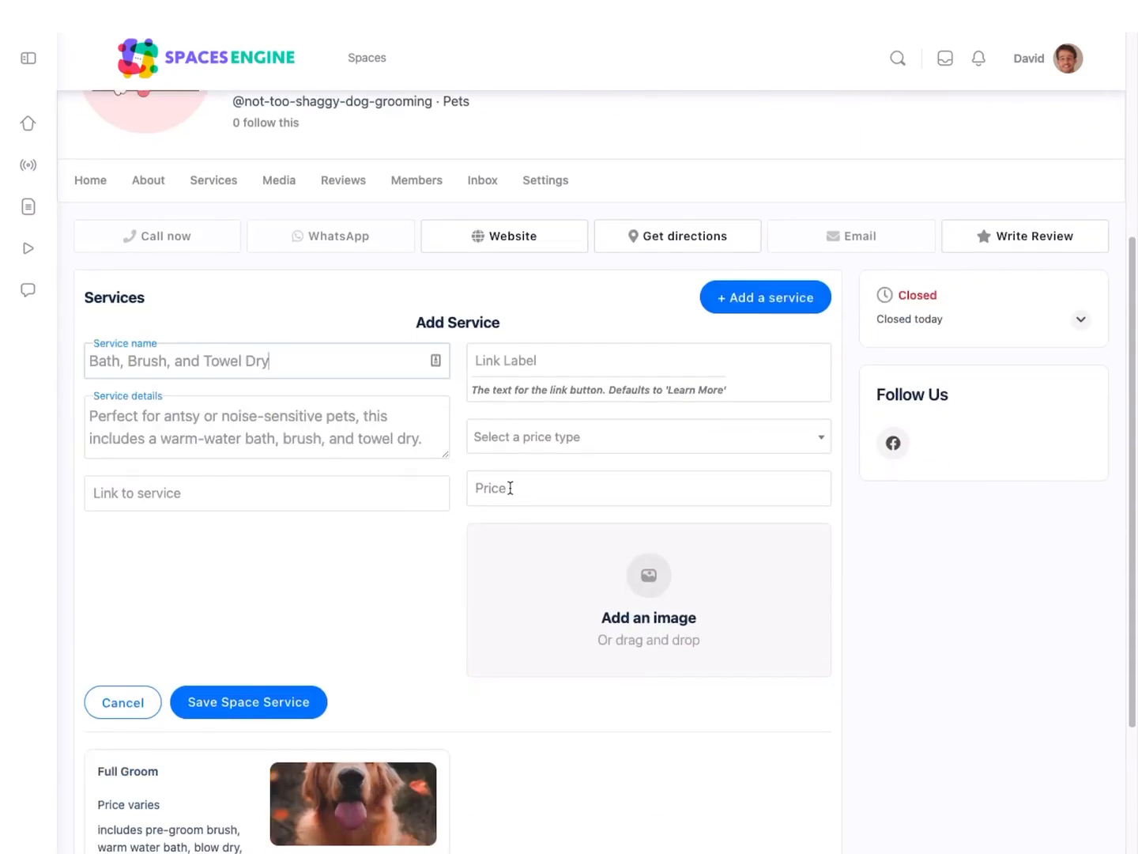
left_click(516, 445)
left_click(534, 511)
left_click(541, 490)
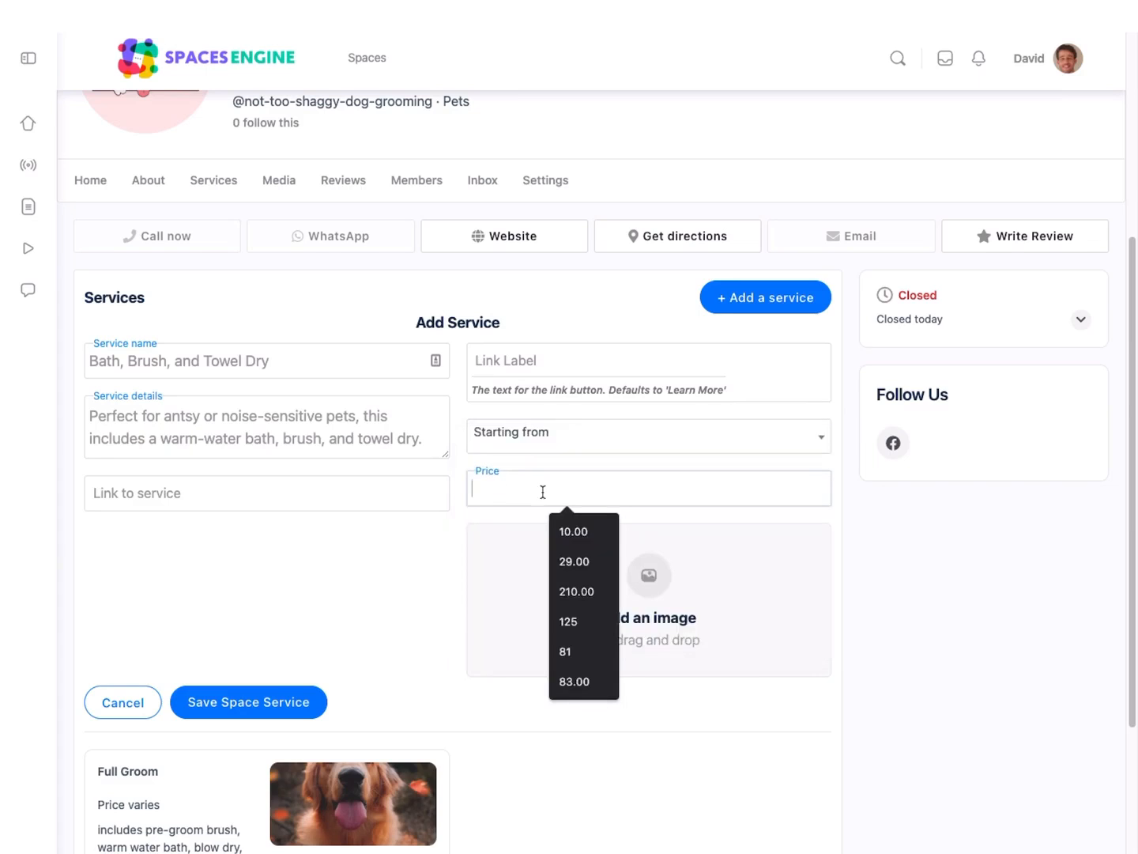
type("£25")
Step: Attach Product-1.jpg to the Bath, Brush, and Towel Dry service and save the service
scroll(431, 554, "down", 1)
left_click(665, 479)
left_click(545, 341)
left_click(979, 610)
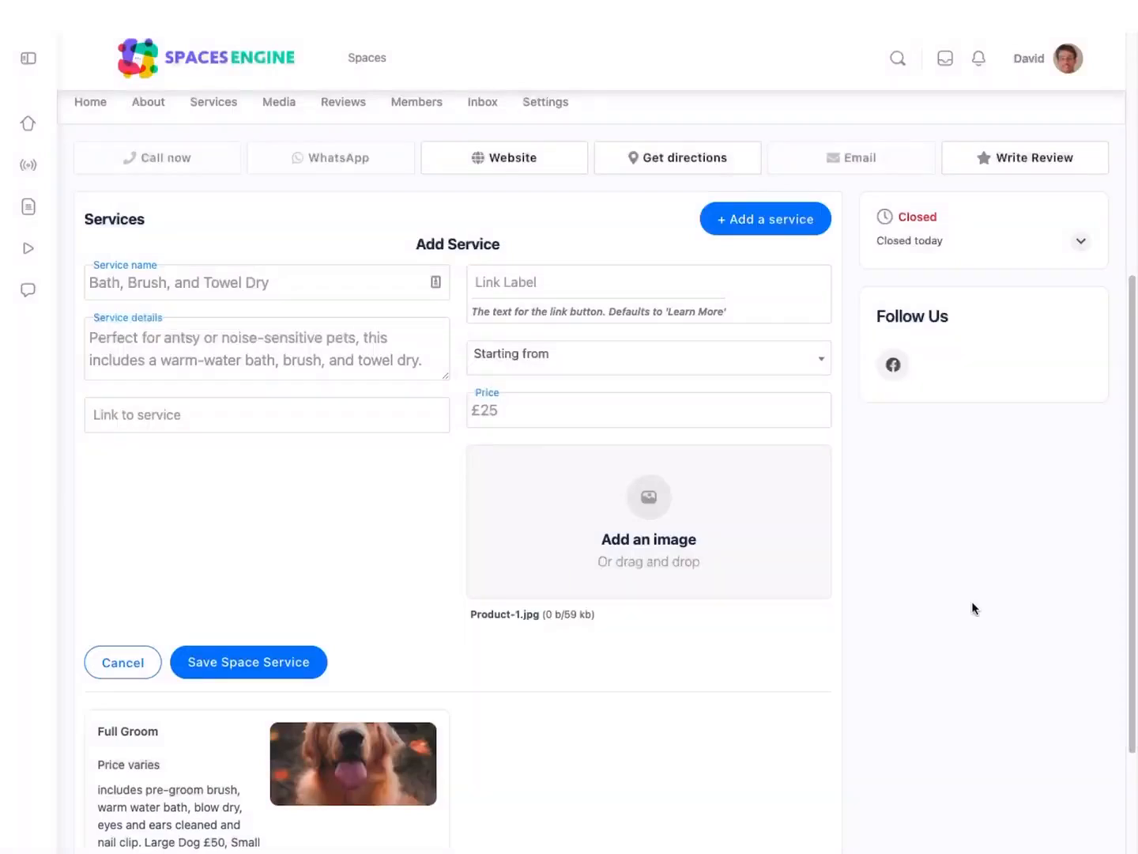
scroll(341, 525, "down", 1)
left_click(307, 589)
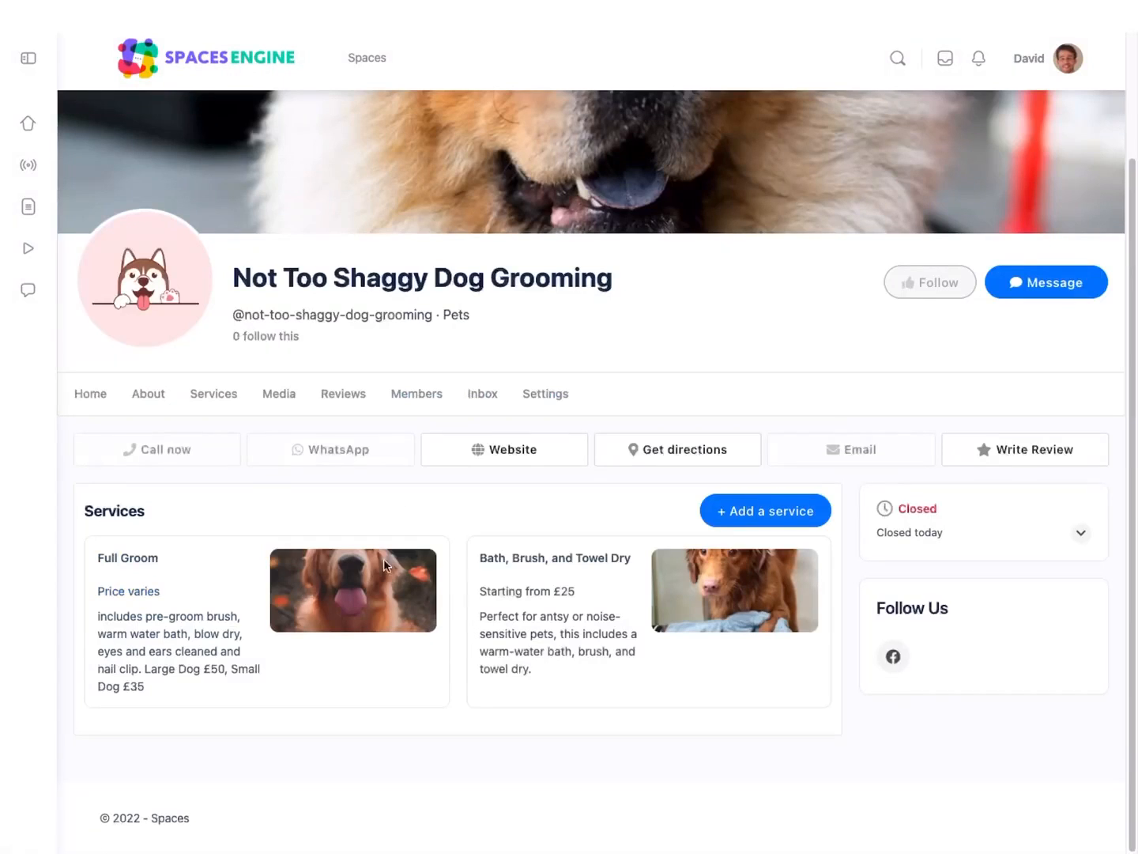
scroll(480, 634, "down", 1)
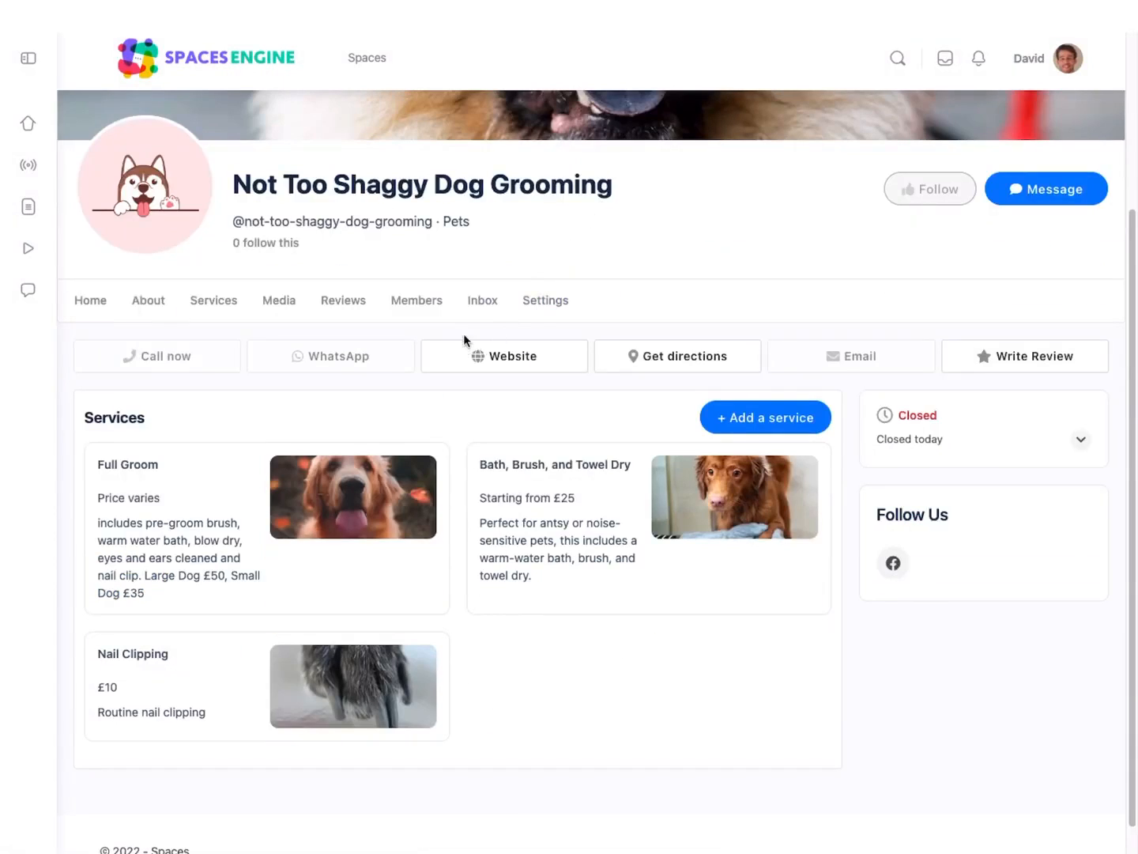
left_click(559, 303)
left_click(146, 429)
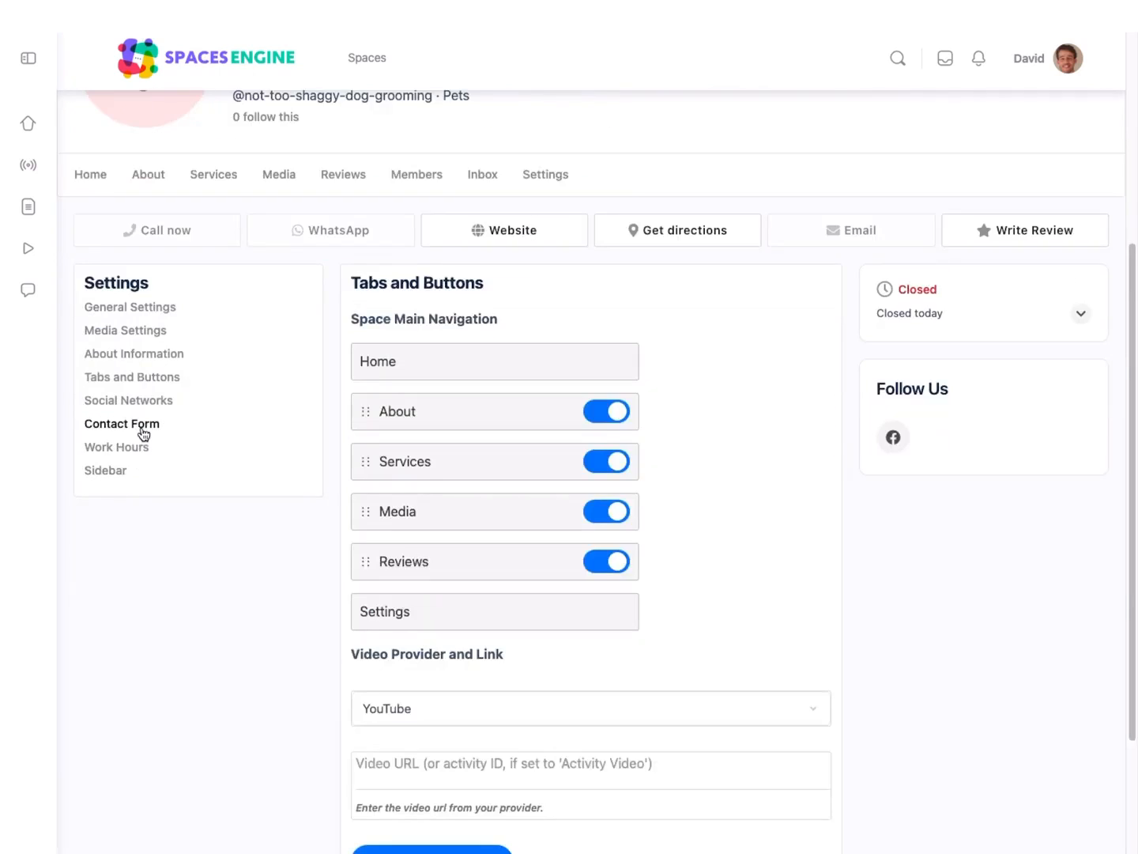
scroll(341, 552, "down", 2)
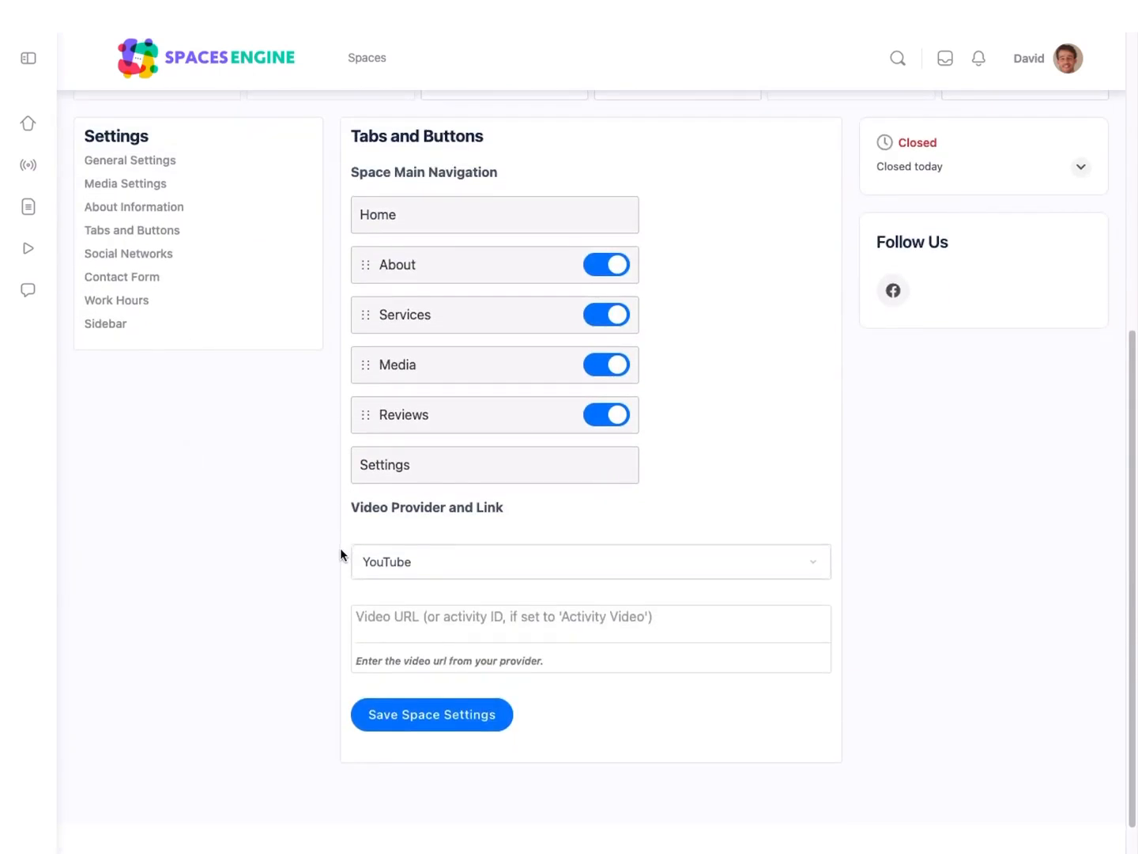
left_click(496, 625)
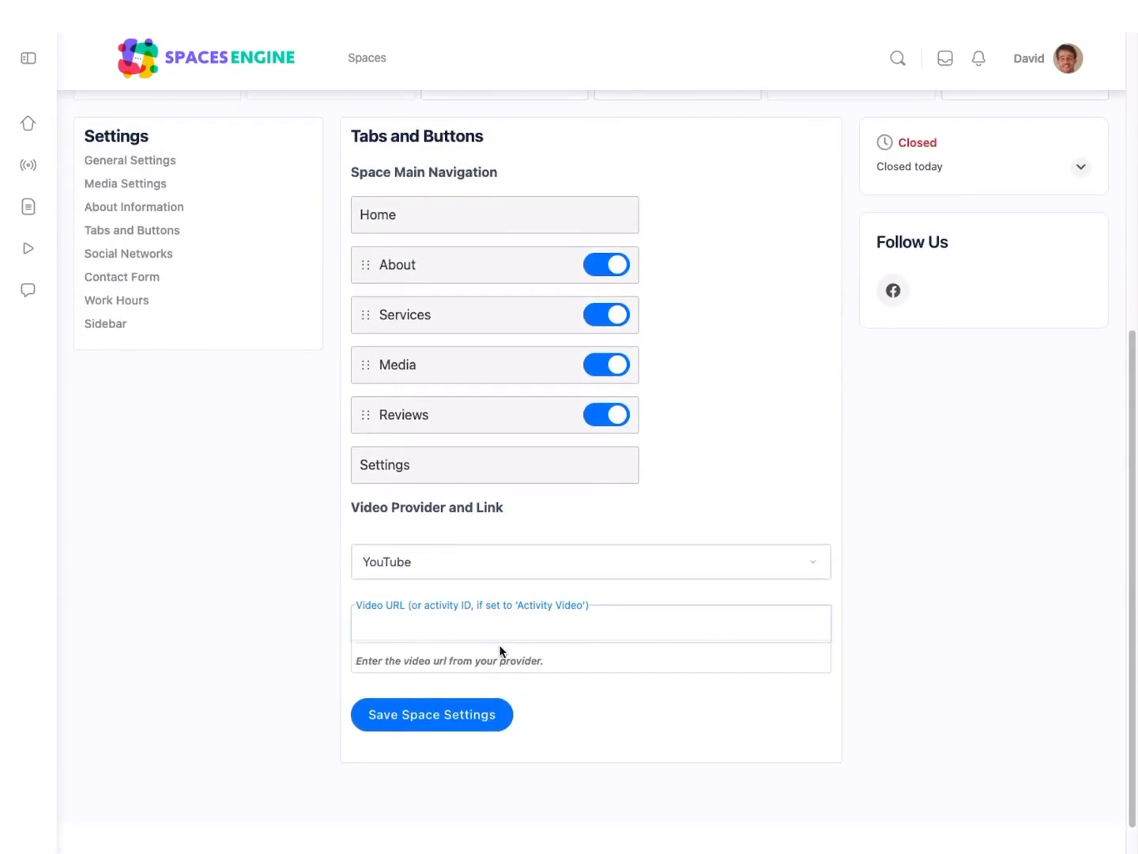
type("https://www.youtube.com/watch?v=q-TgwGk1Btg")
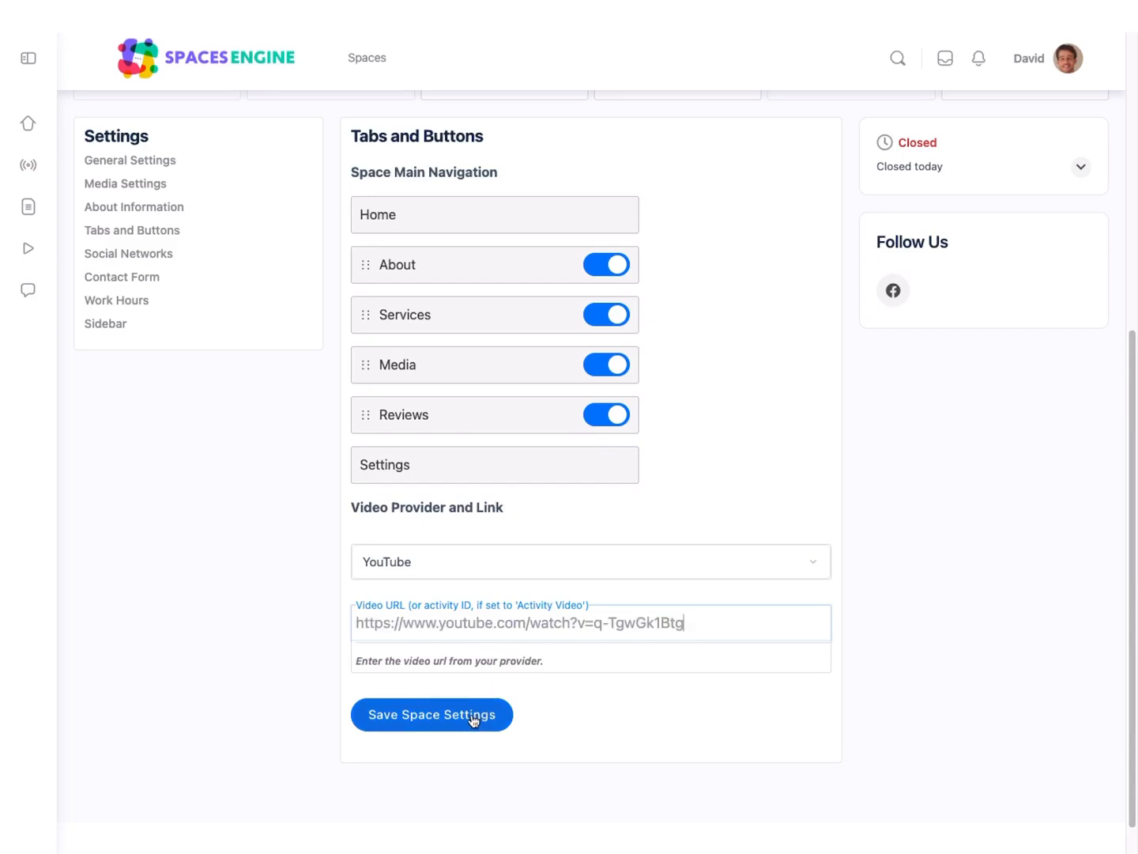
left_click(474, 715)
Step: Return to the space's home page and preview the video from the cover image, closing it when done
scroll(755, 731, "up", 1)
scroll(702, 707, "up", 6)
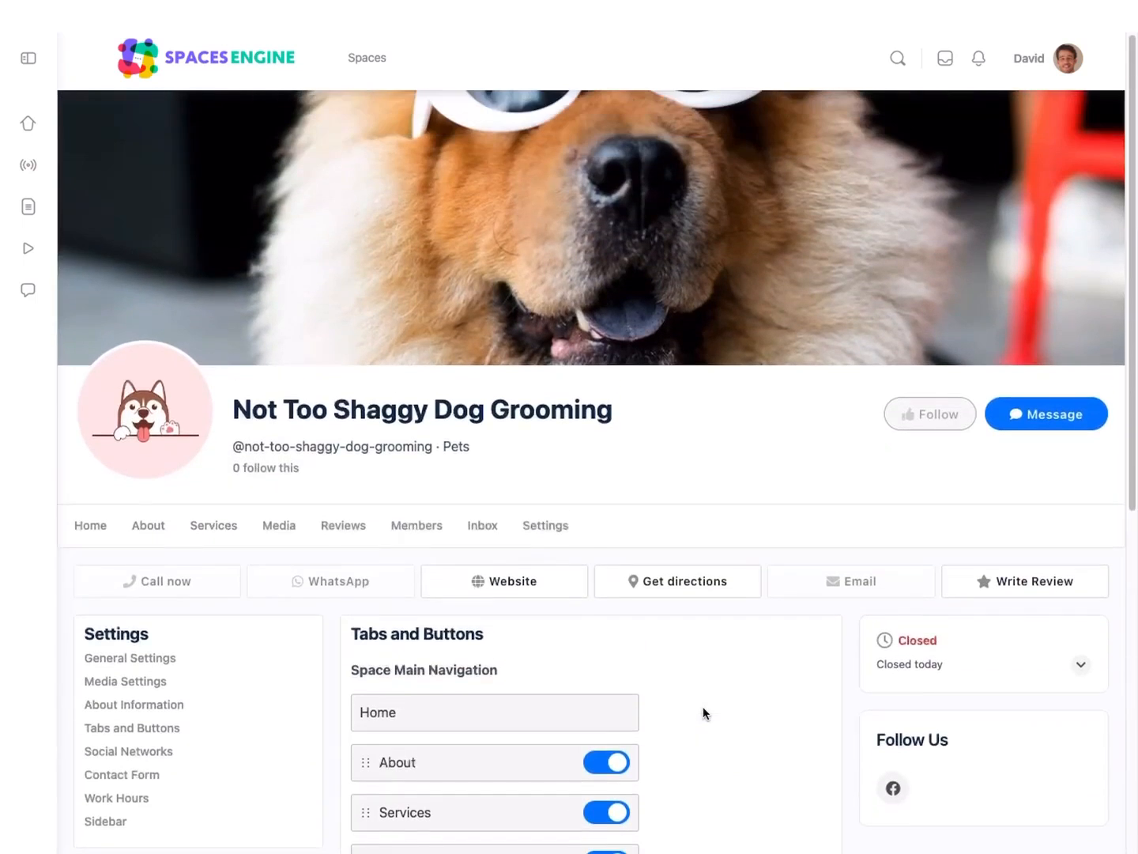
left_click(91, 565)
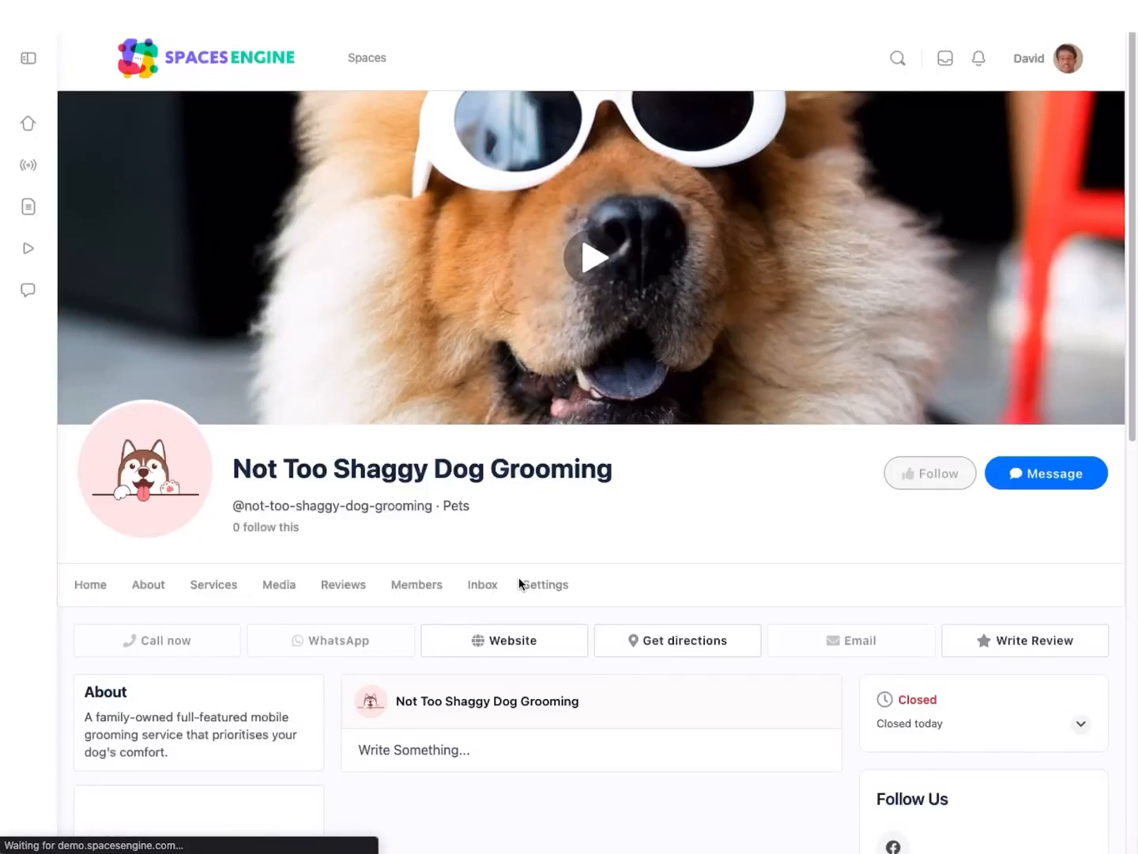
left_click(576, 260)
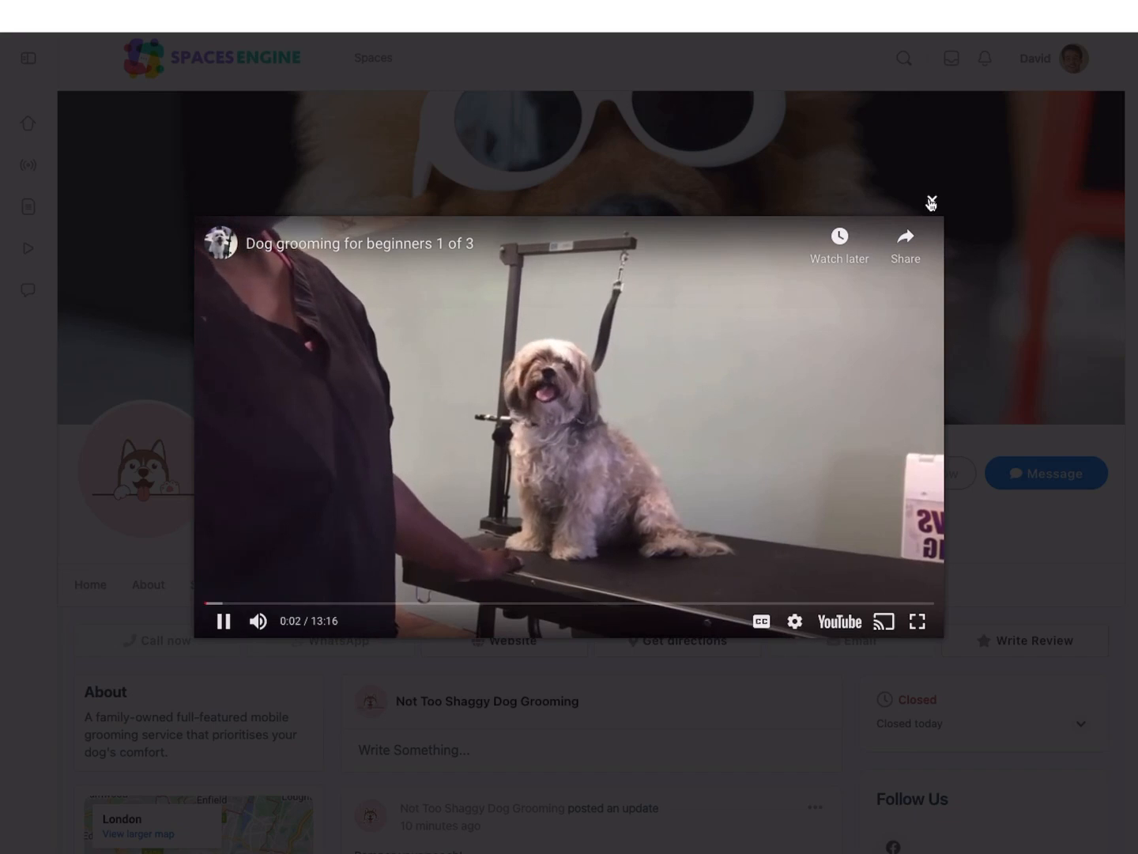
left_click(932, 203)
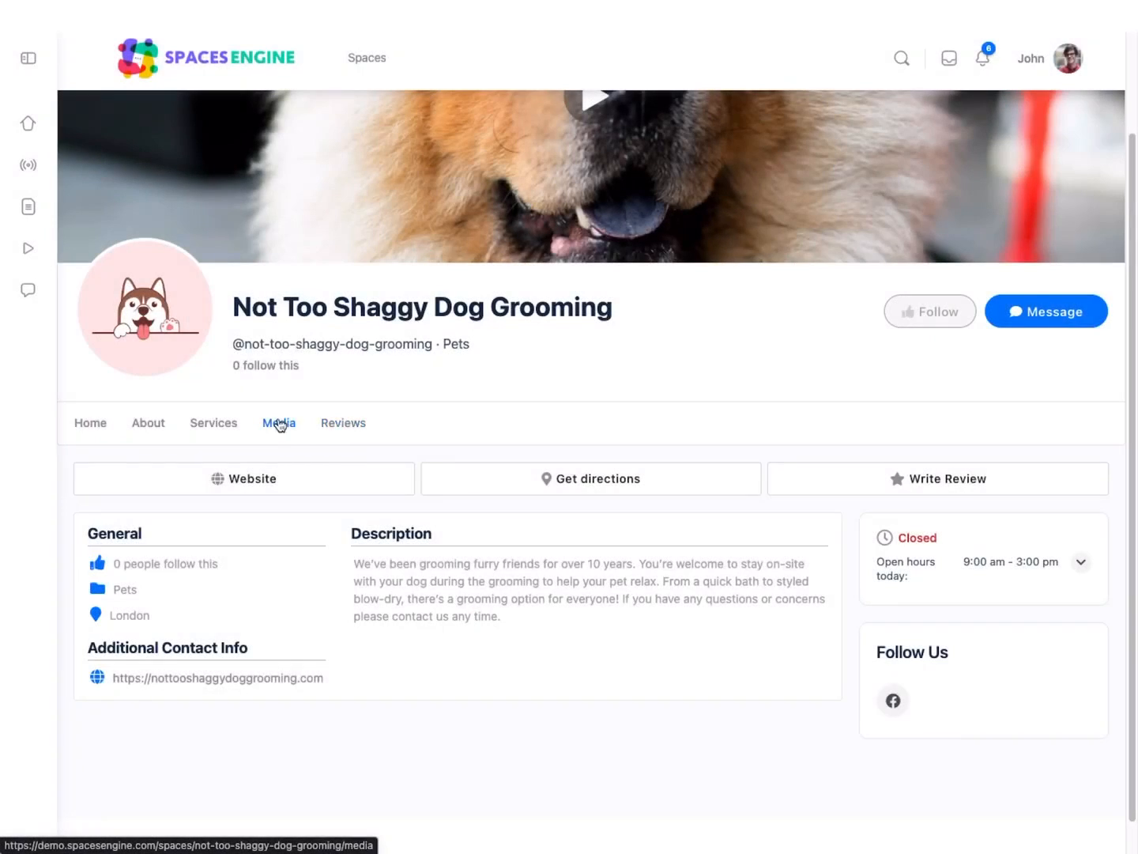
Step: Open the space's reviews and start a new review titled "The best groomer in London!"
left_click(325, 424)
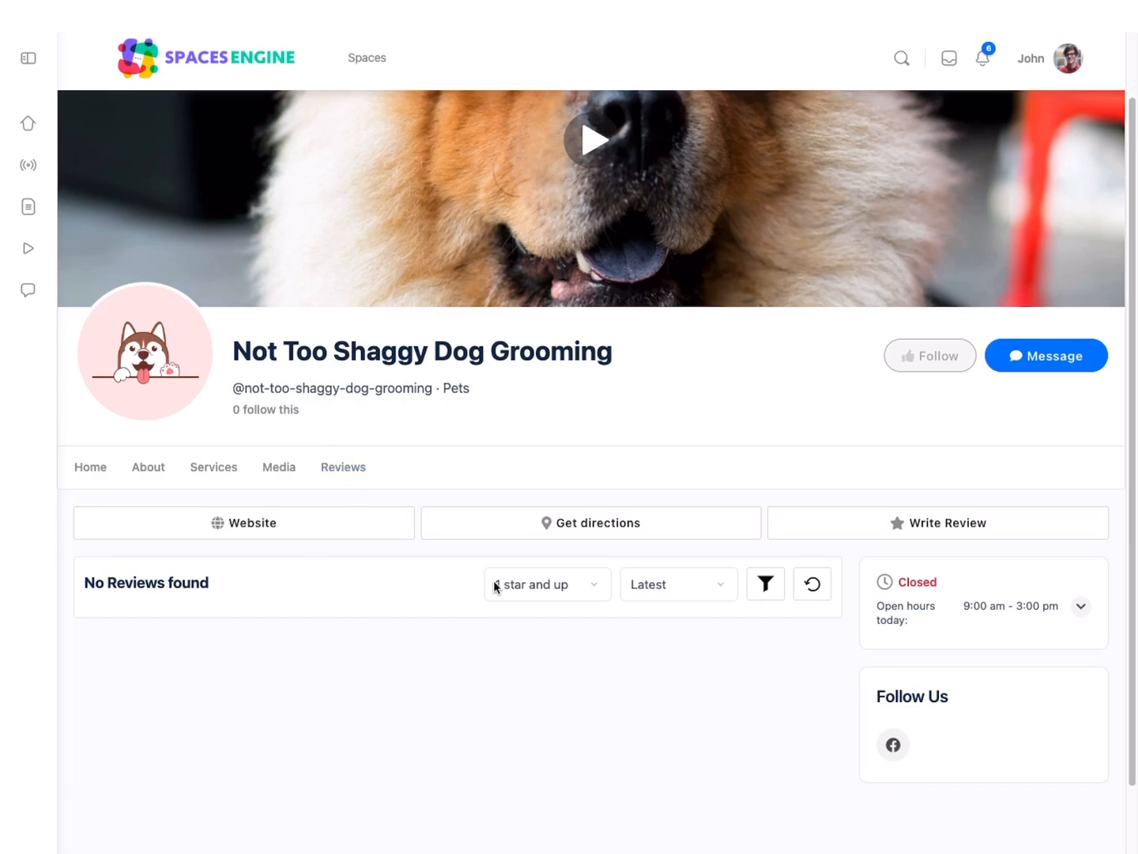
left_click(864, 521)
left_click(521, 262)
type("The best groomer in London!")
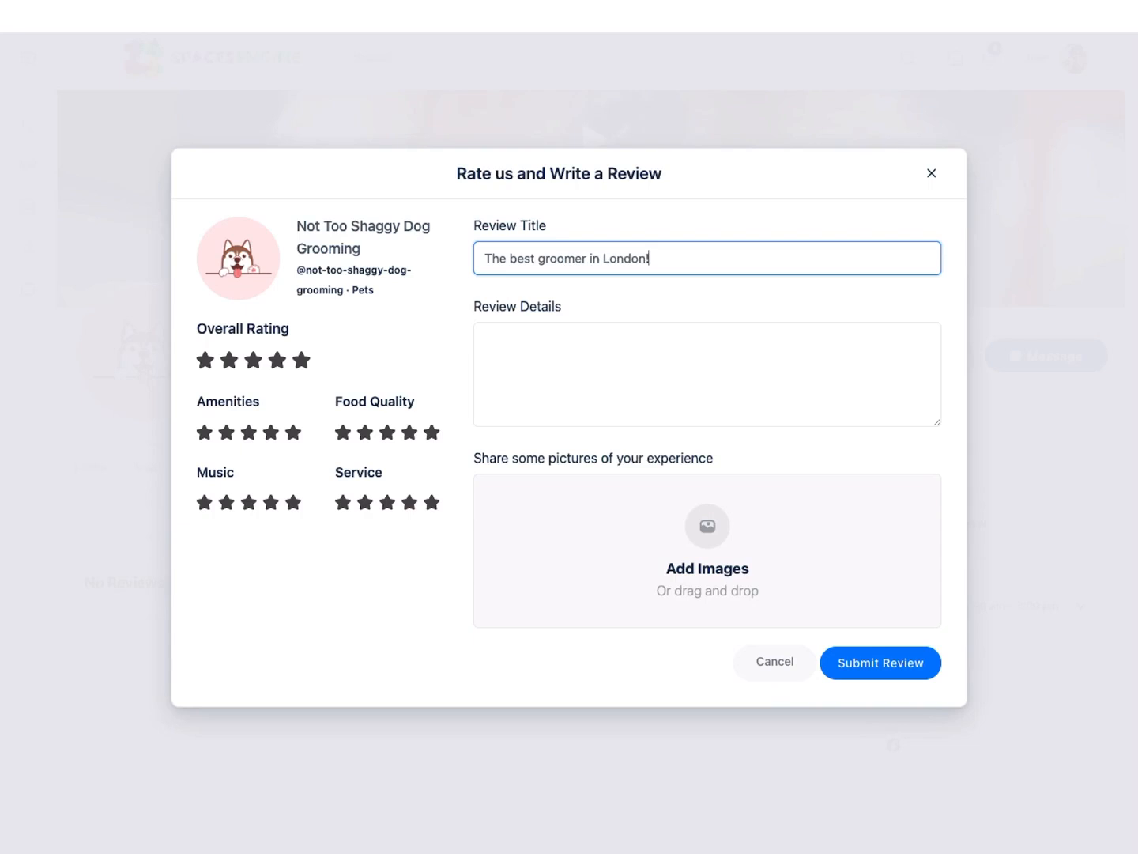
Step: Enter the review details "My furbal loves these guys, highly recommend!"
key("Tab")
type("My furbal loves these guys, highly reoc")
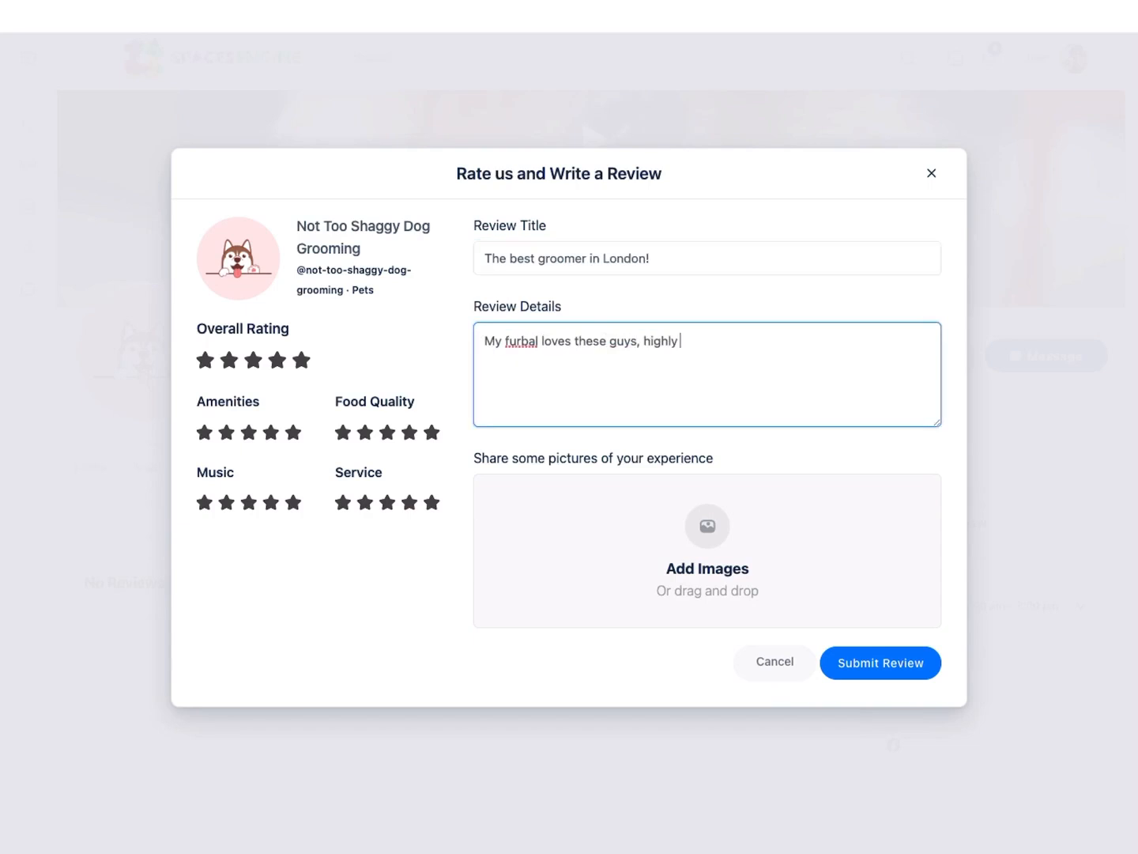
key("BackSpace")
key("BackSpace")
type("commend!")
Step: Attach the a-jamie-street photo of the brown dog carrying a stick to the review
left_click(599, 485)
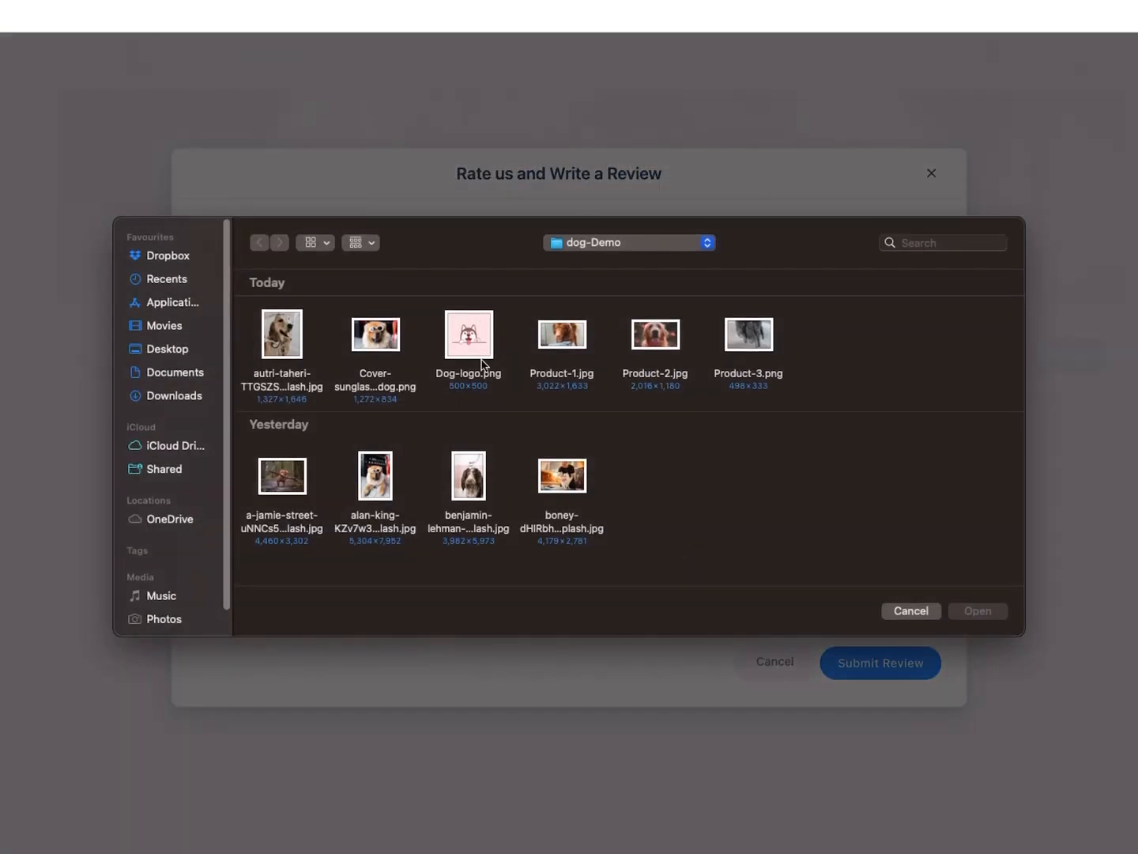
left_click(284, 500)
left_click(977, 610)
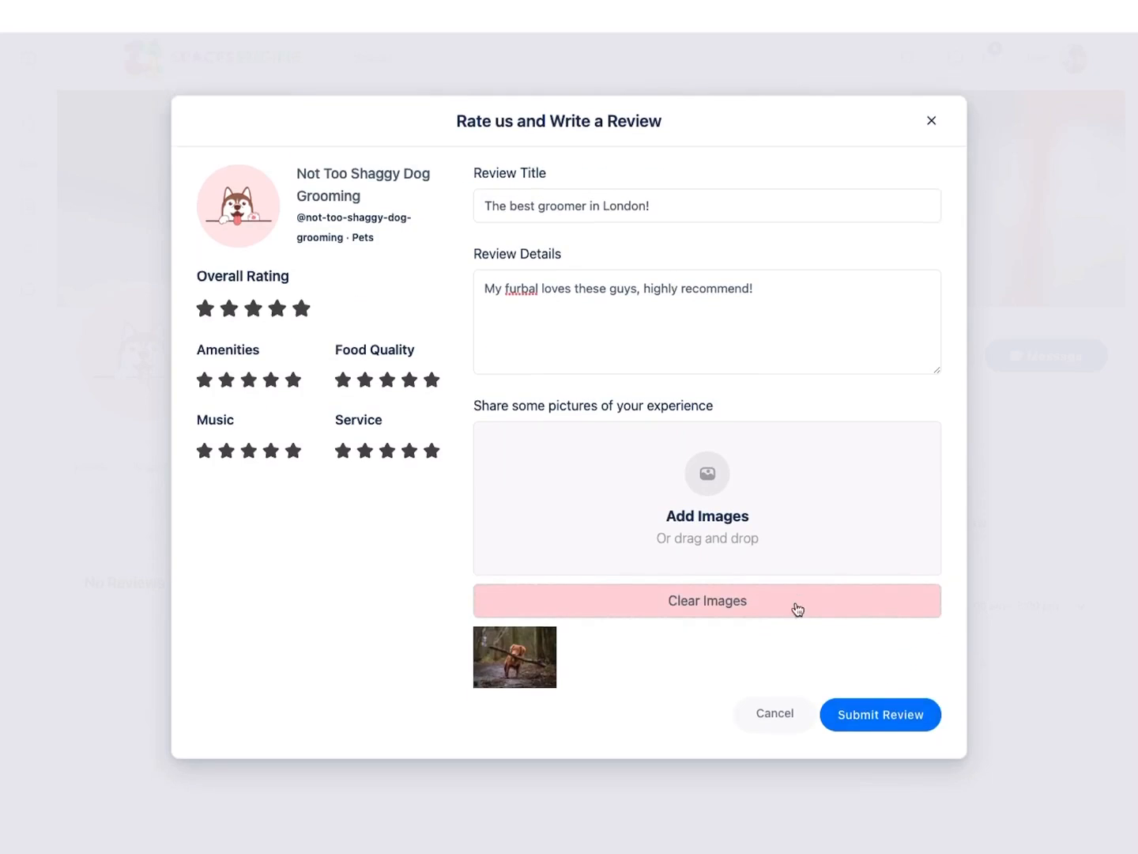
Step: Give the review five stars for Overall Rating and five for Service, and submit it
left_click(872, 711)
left_click(301, 284)
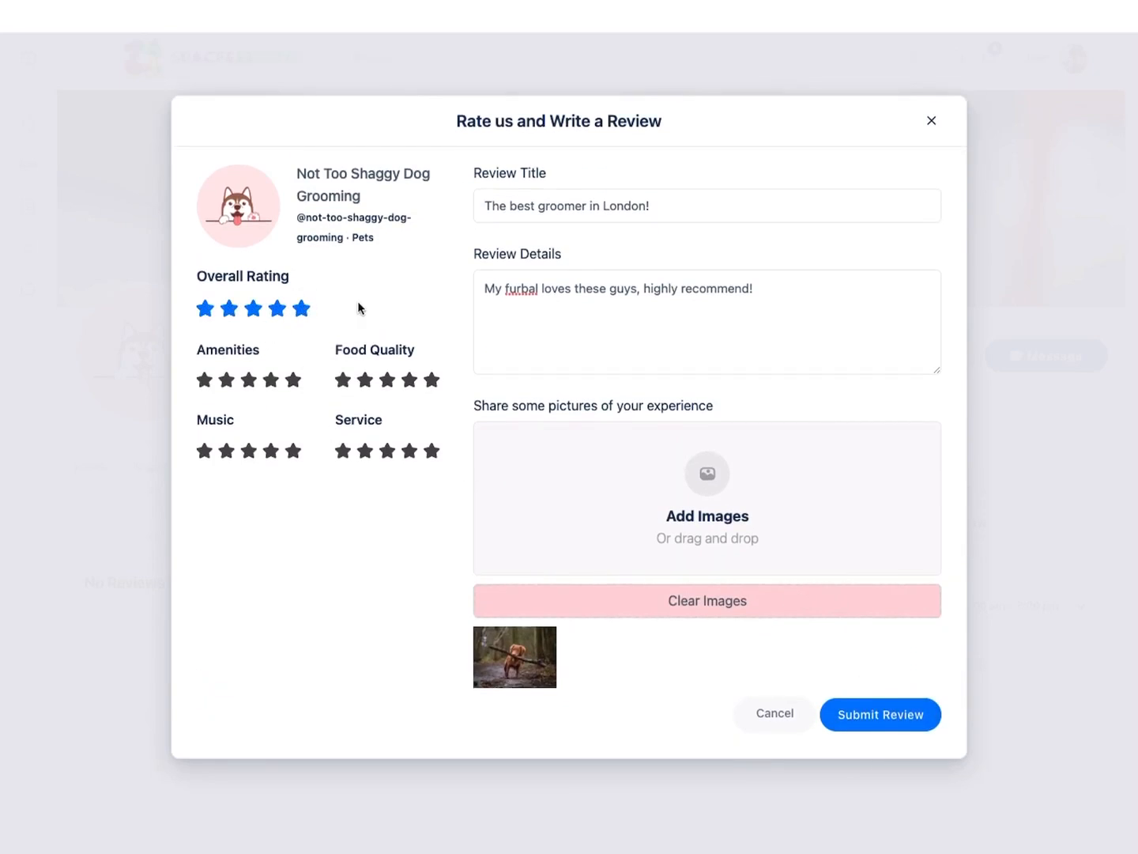
left_click(432, 458)
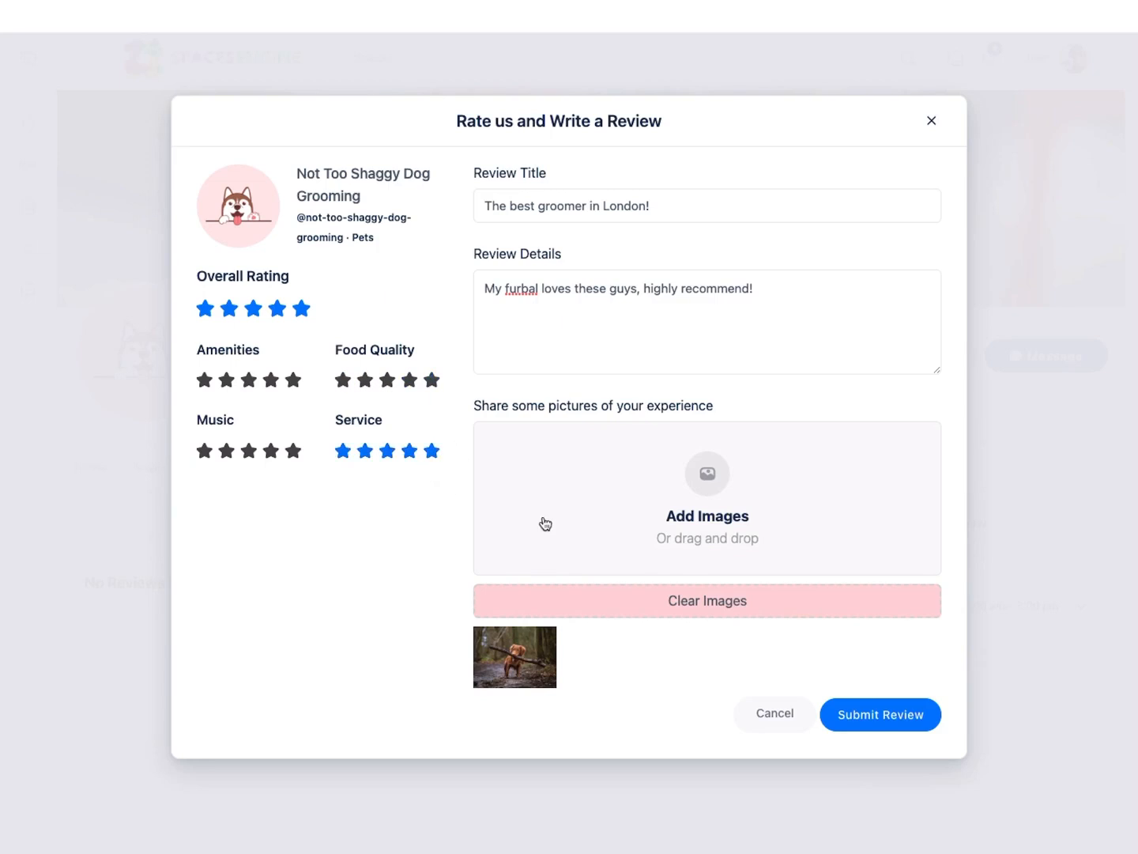
left_click(901, 723)
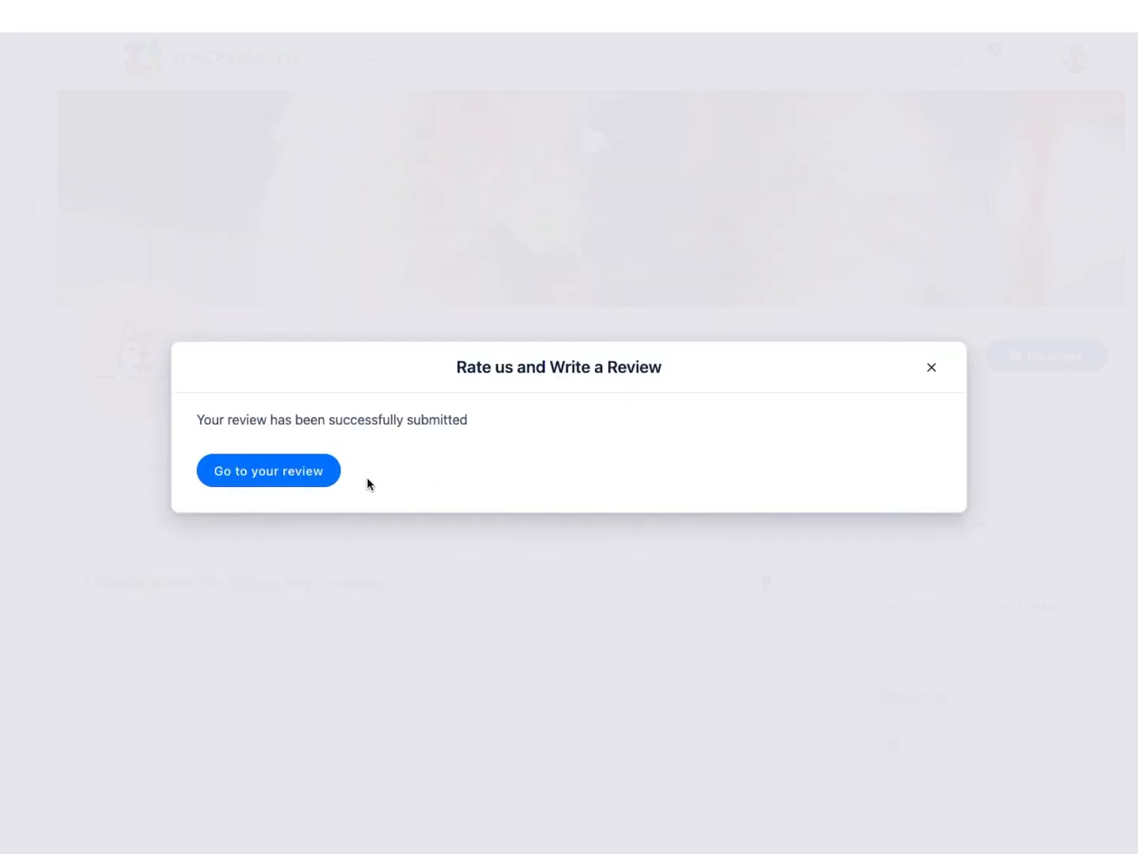
Step: Open the submitted review and examine its text, photo and star ratings
left_click(295, 470)
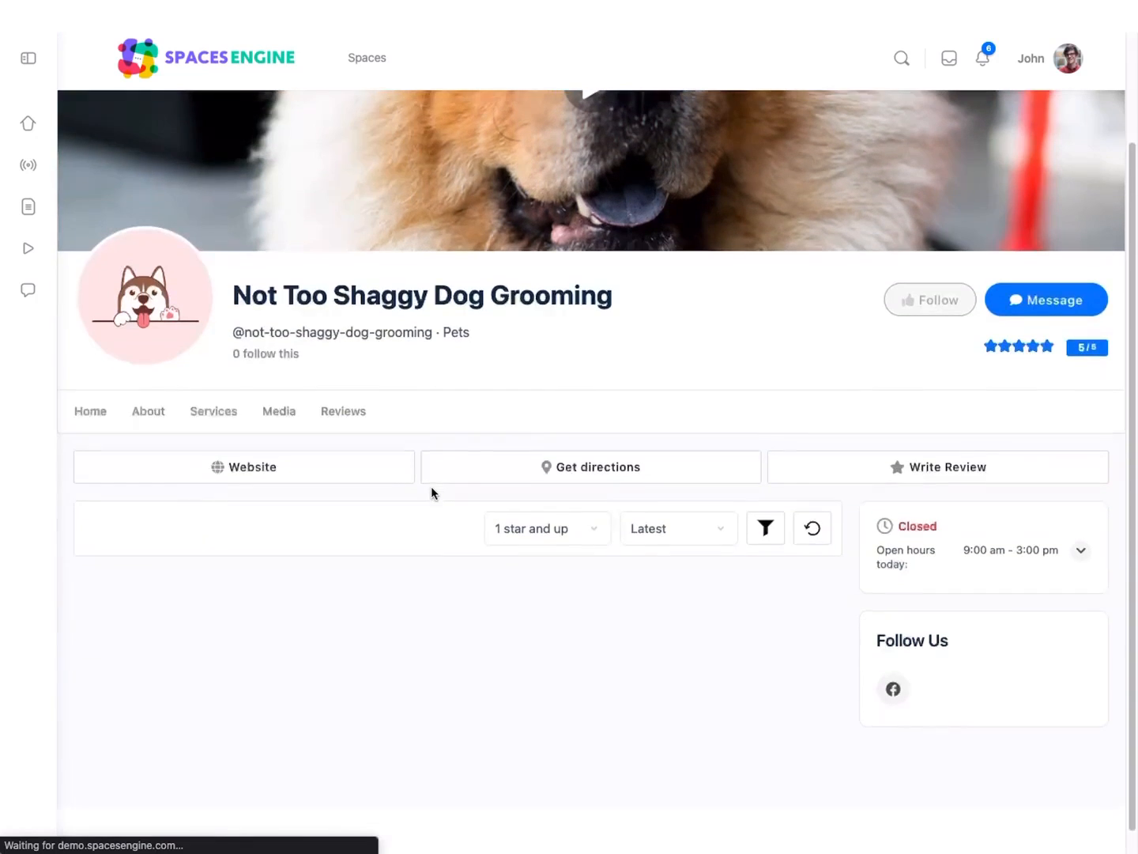
scroll(430, 492, "down", 3)
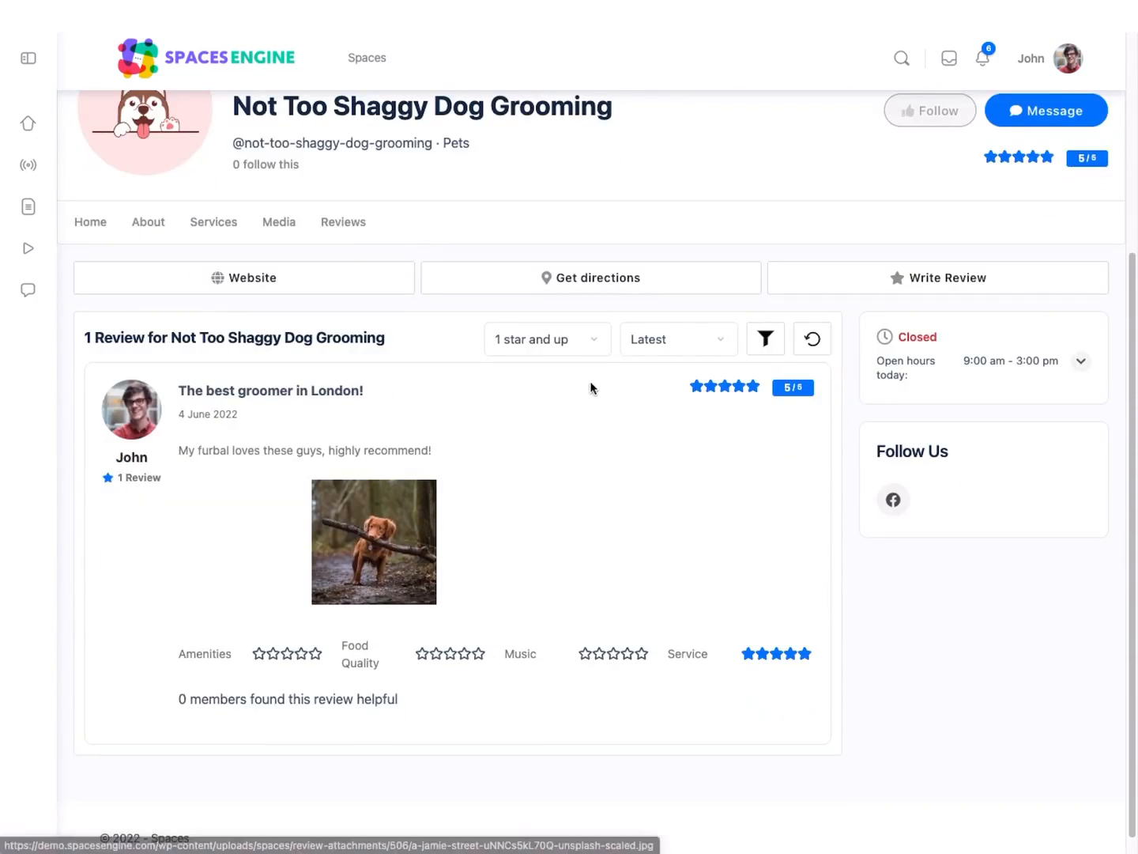
scroll(290, 452, "up", 2)
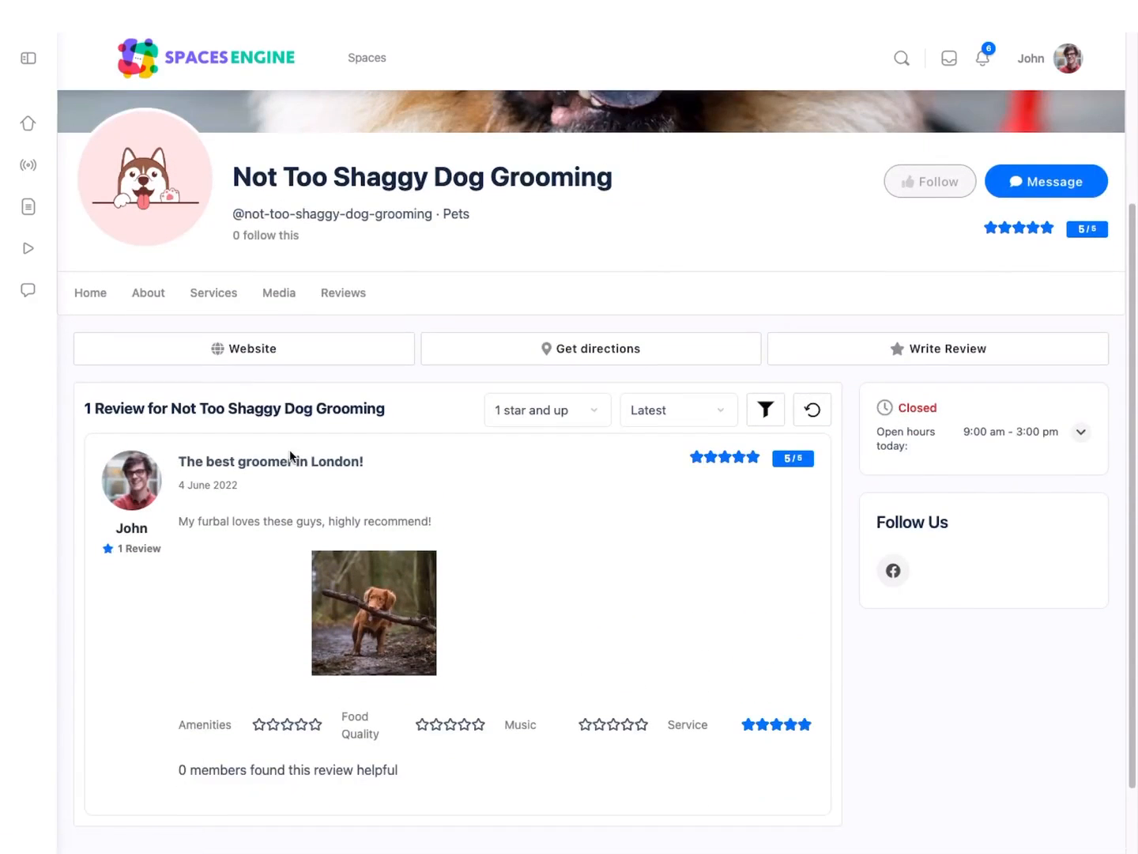
Step: From the space's home page, send Not Too Shaggy Dog Grooming the message "Hi, are you open on Sundays?"
scroll(245, 376, "up", 2)
left_click(101, 379)
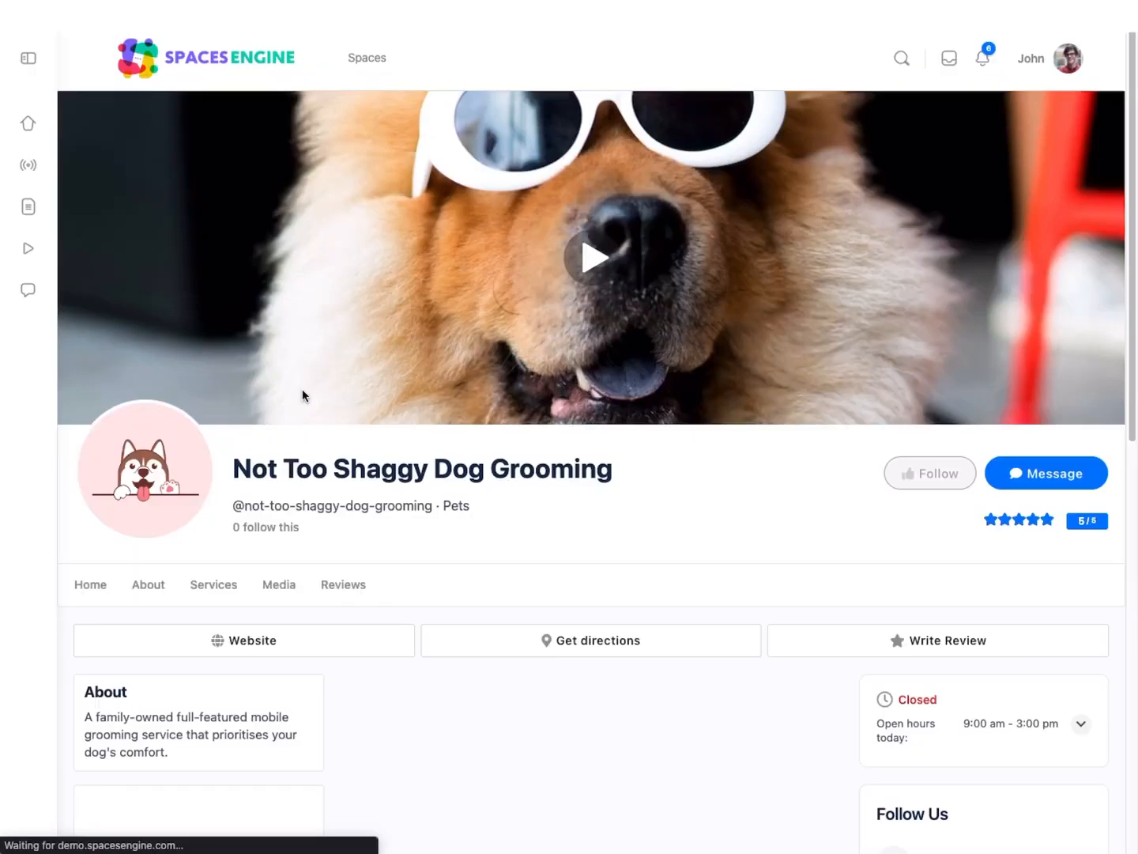
left_click(1035, 473)
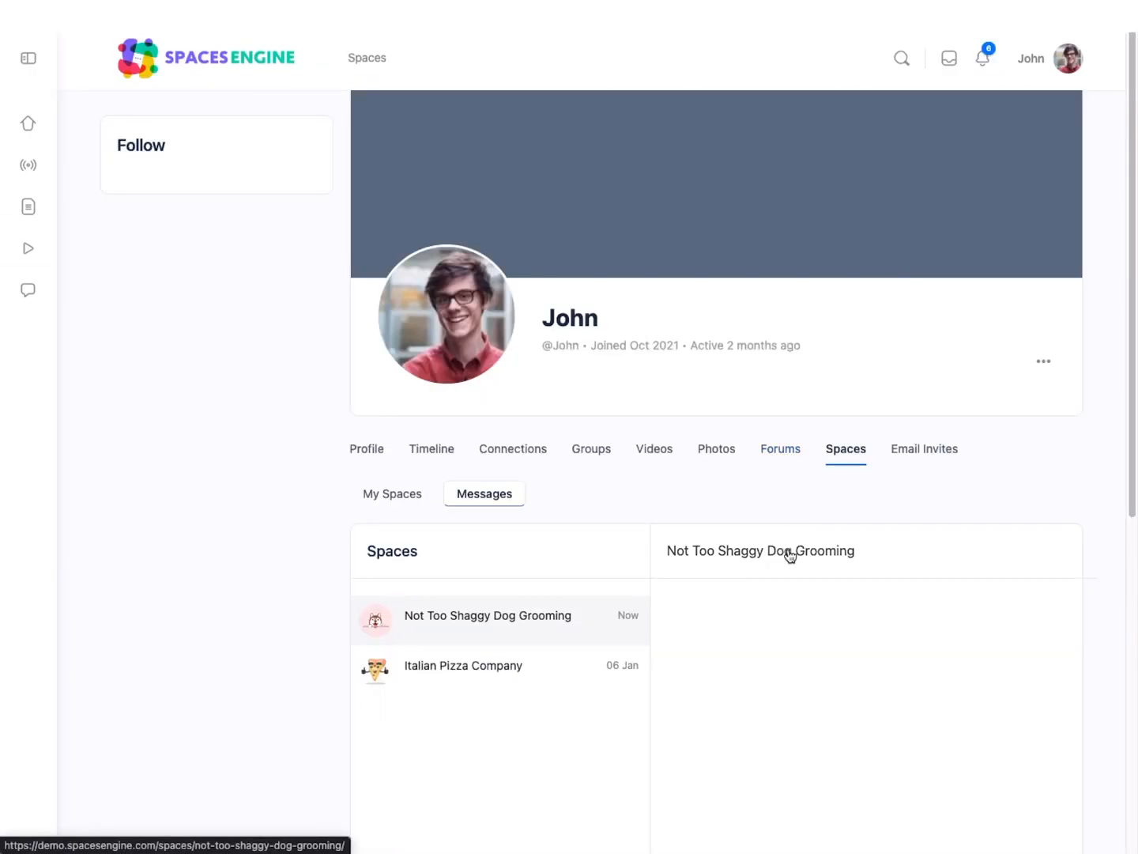
scroll(815, 636, "down", 2)
scroll(815, 641, "down", 5)
left_click(803, 602)
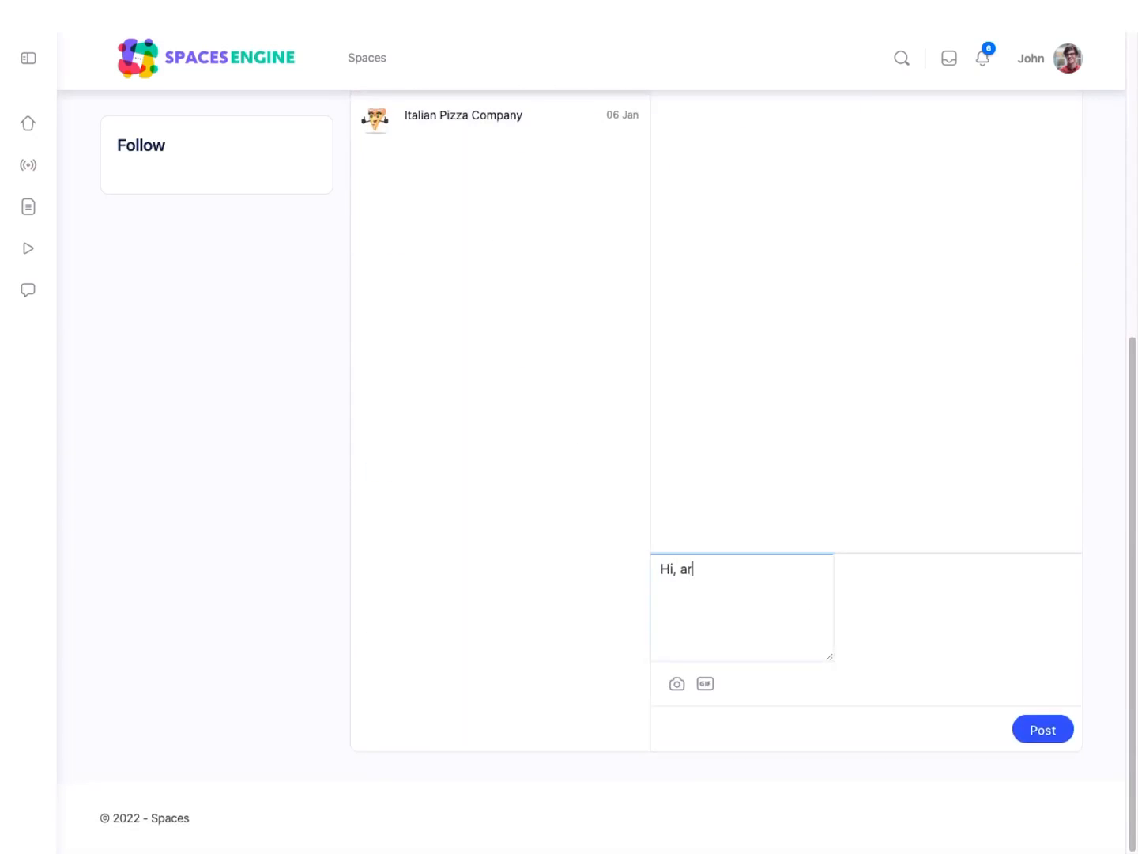
type("Hi, are you open on Sundays?")
left_click(1055, 734)
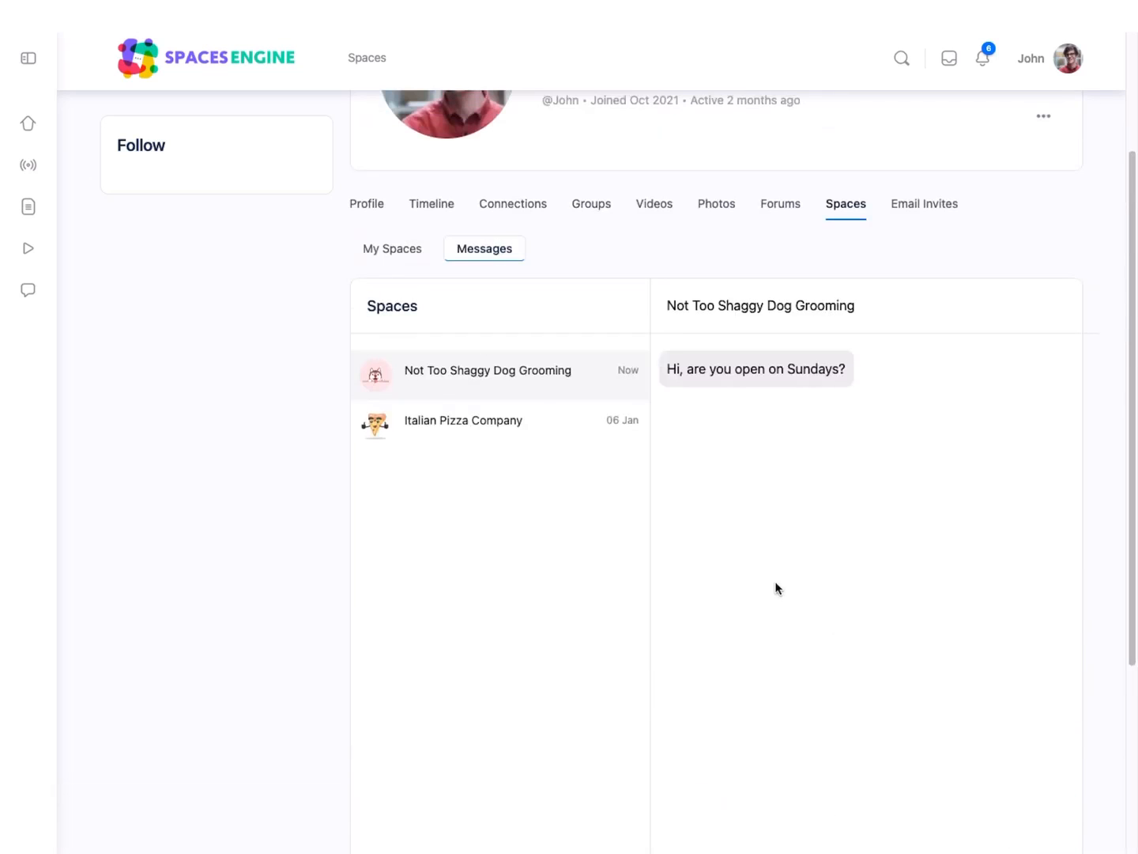
scroll(732, 535, "up", 3)
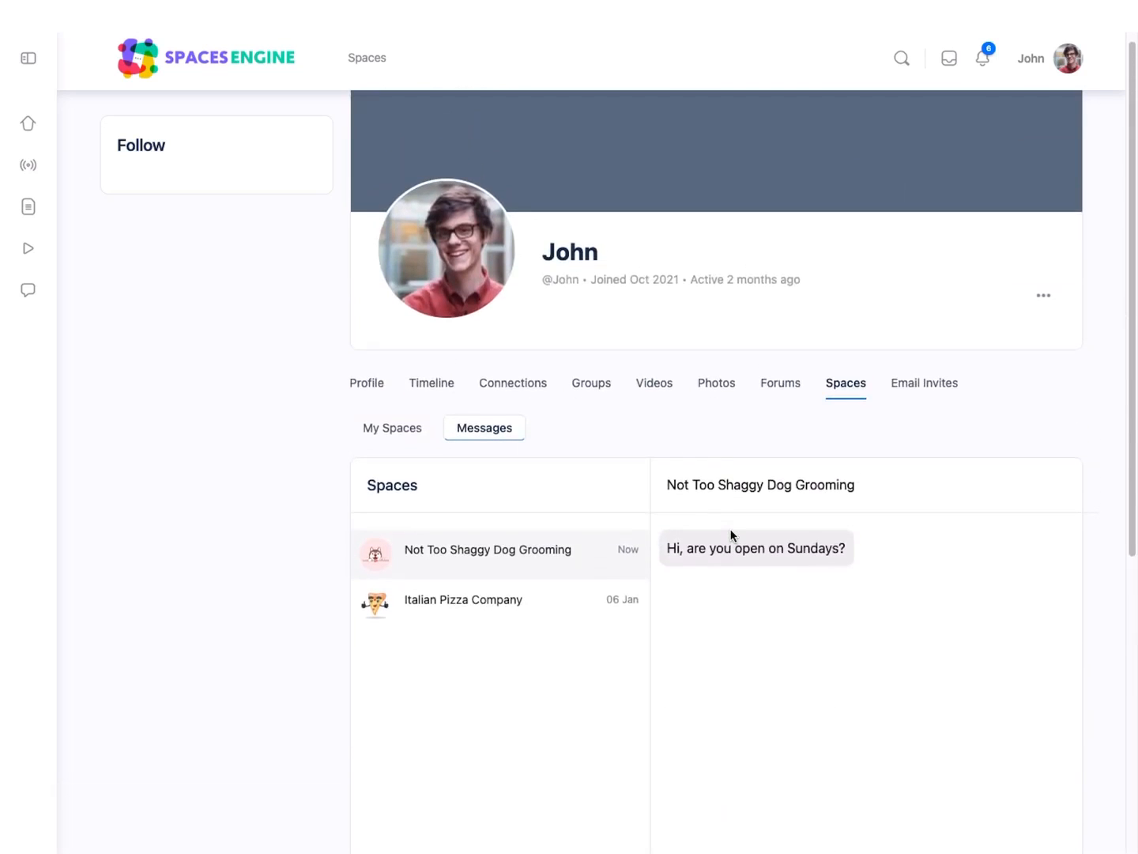
scroll(730, 535, "up", 1)
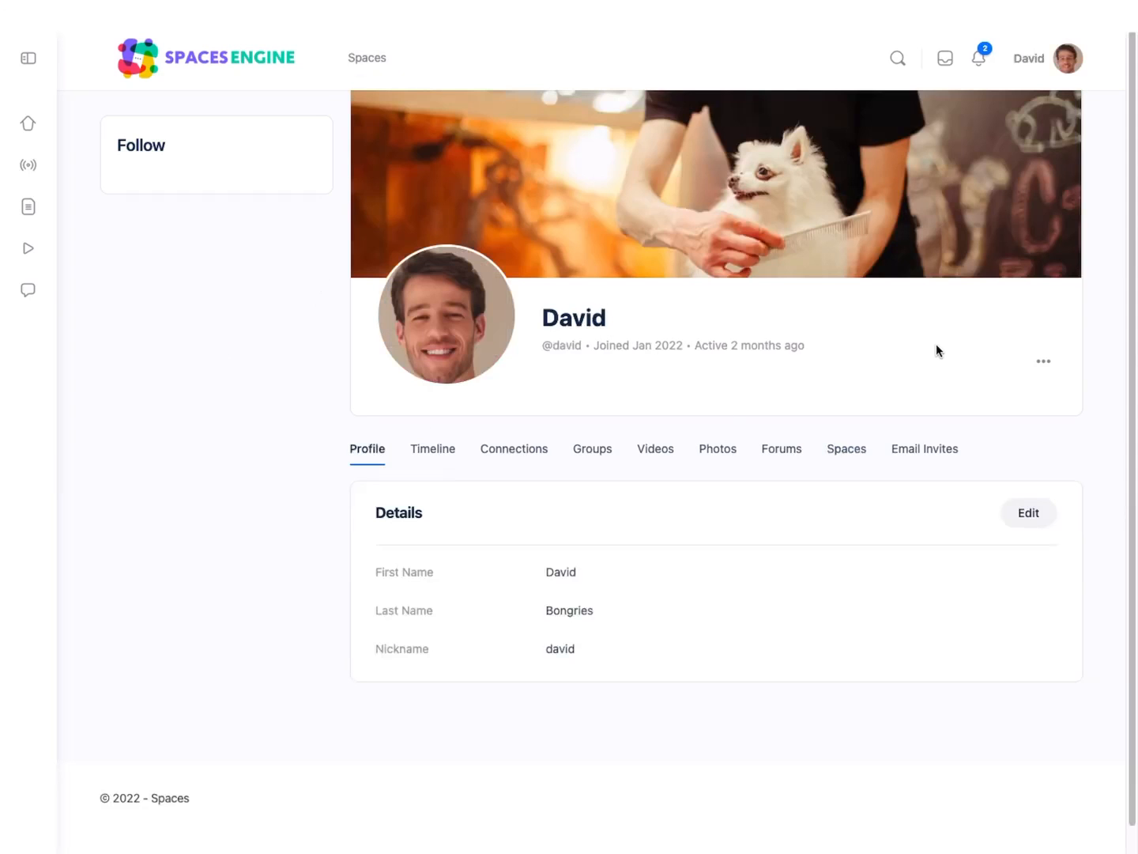
Step: As the space owner, open the new message notification and reply "Yes, by appointment only, give me a call any time :)" to the visitor
left_click(978, 58)
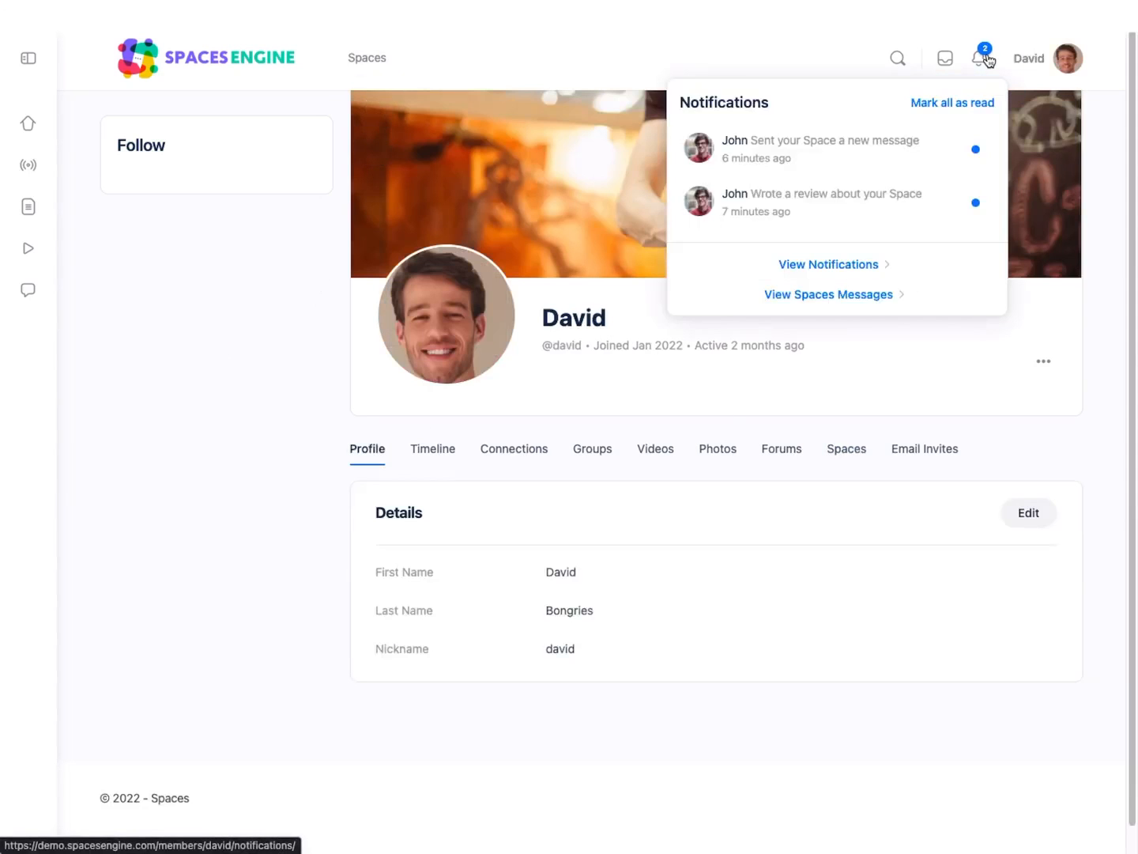
left_click(855, 154)
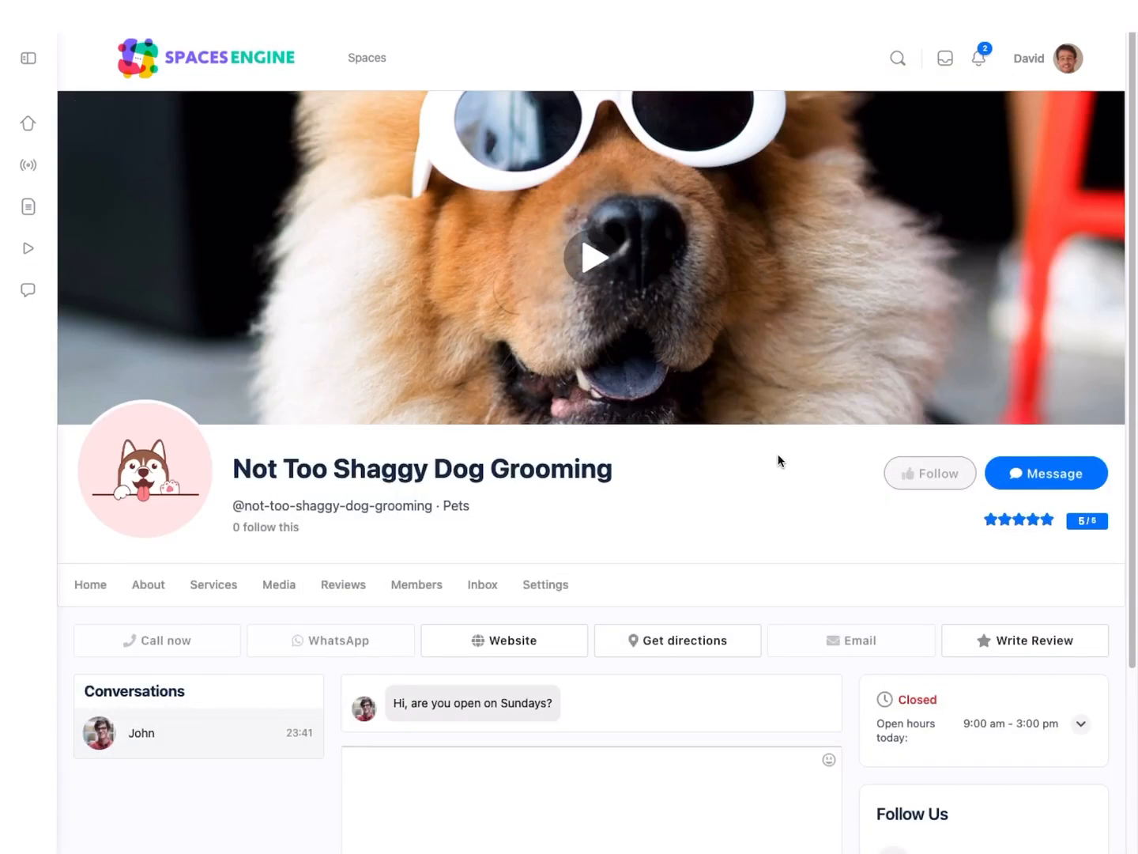
scroll(711, 553, "down", 2)
left_click(648, 650)
type("Yes, by appointment ")
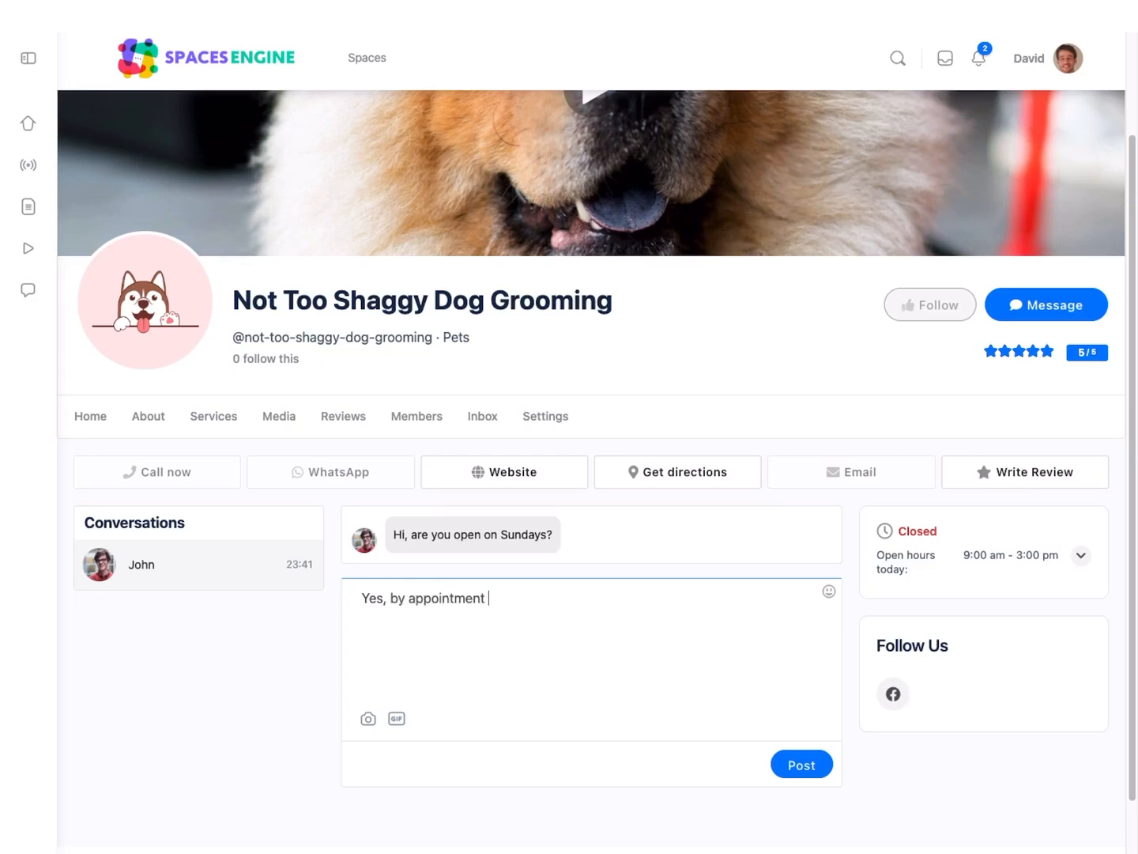
type("only, give me a call any time :)")
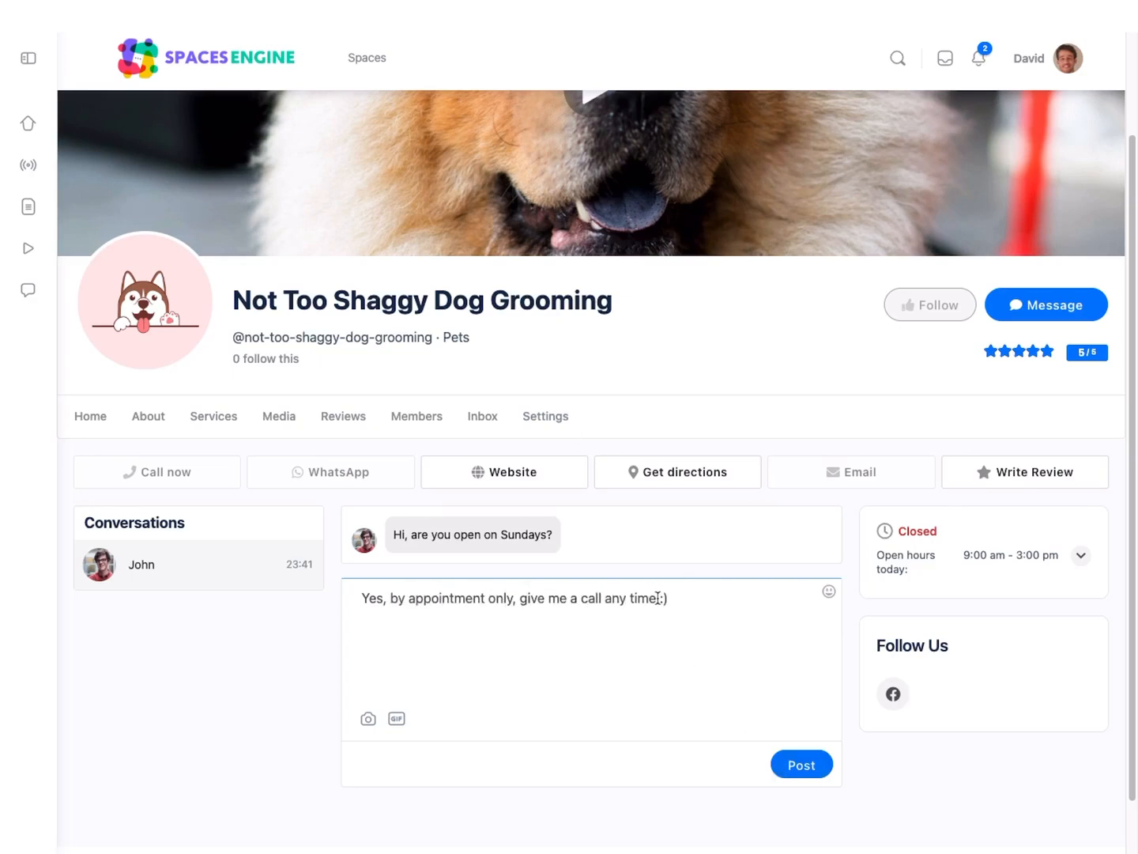
key("Return")
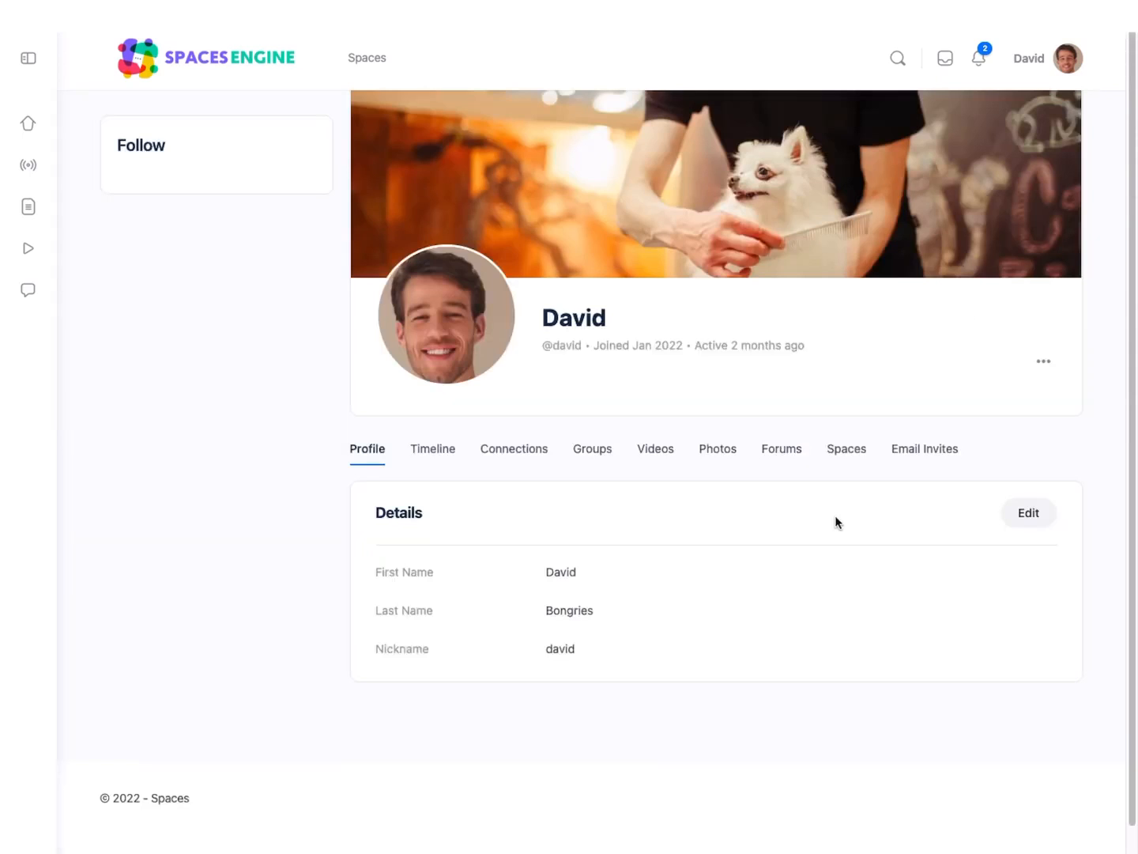
Step: Open Not Too Shaggy Dog Grooming from the owner profile's managed spaces and view the visitor conversation in its inbox
left_click(846, 455)
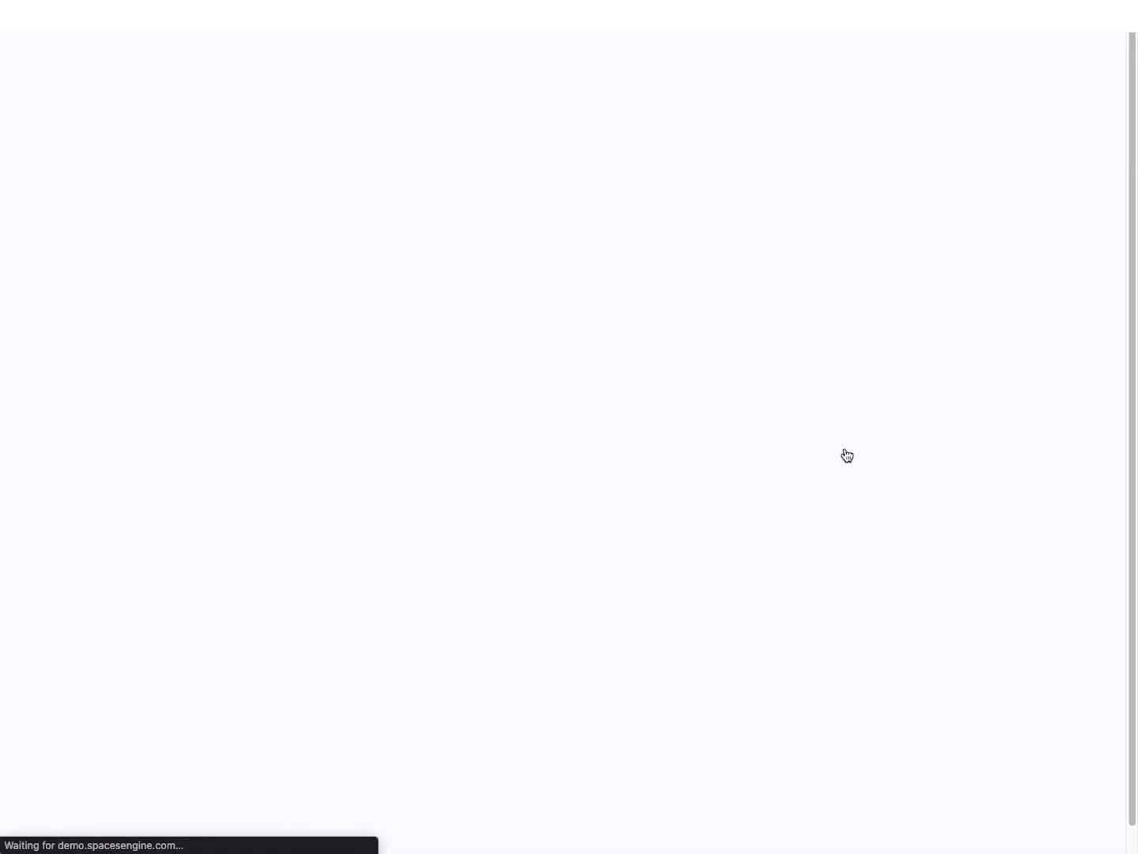
scroll(791, 572, "down", 2)
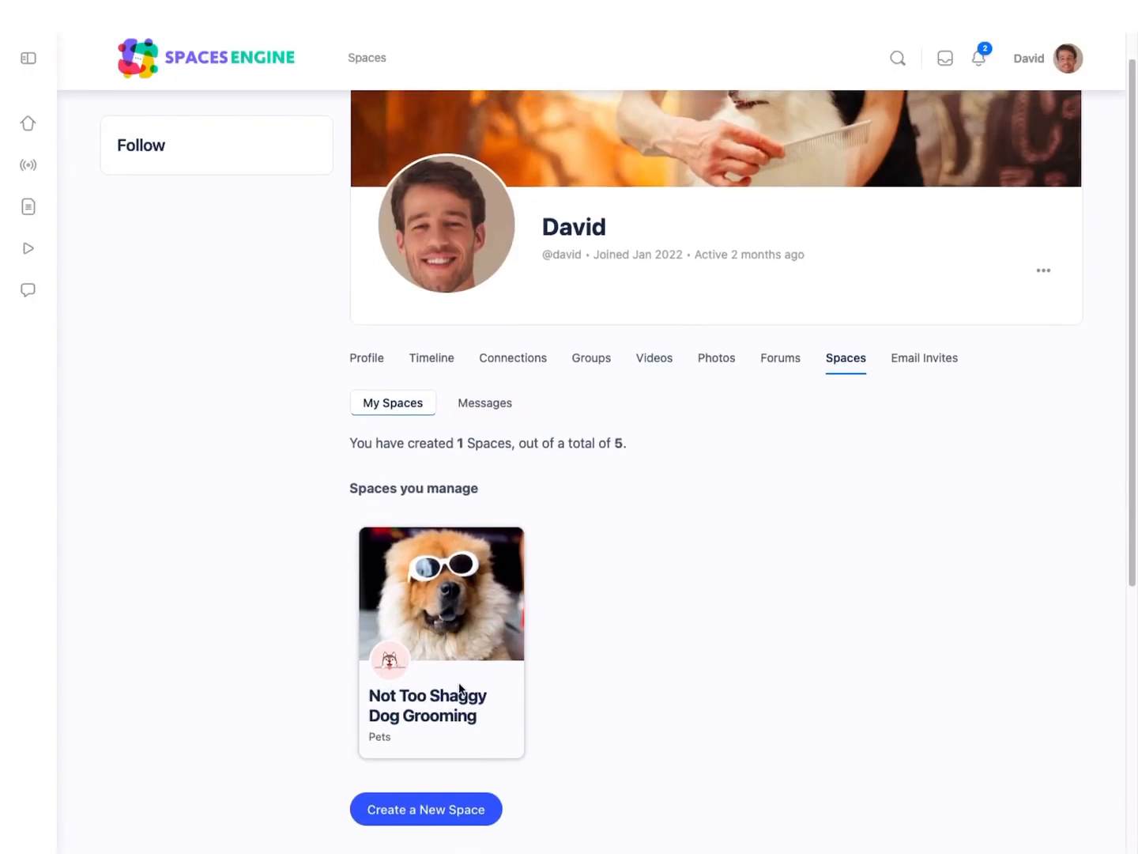
left_click(456, 708)
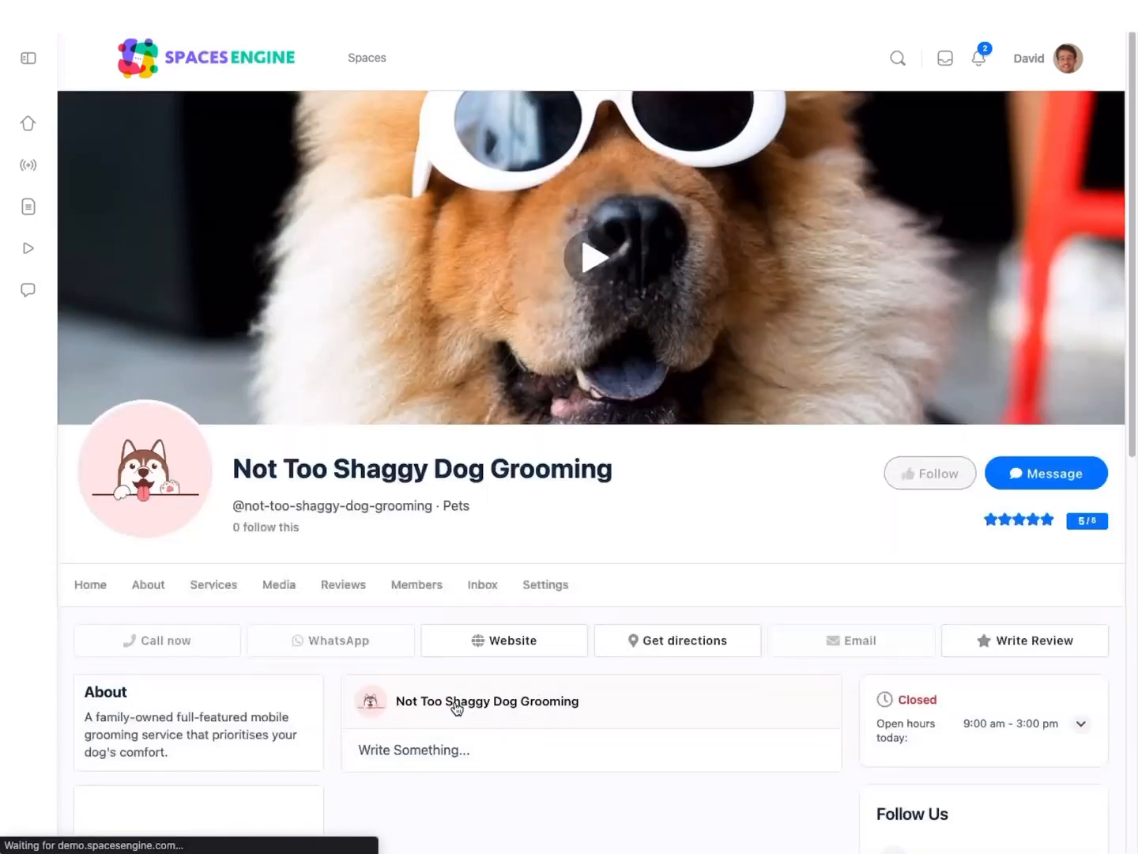
scroll(455, 706, "down", 5)
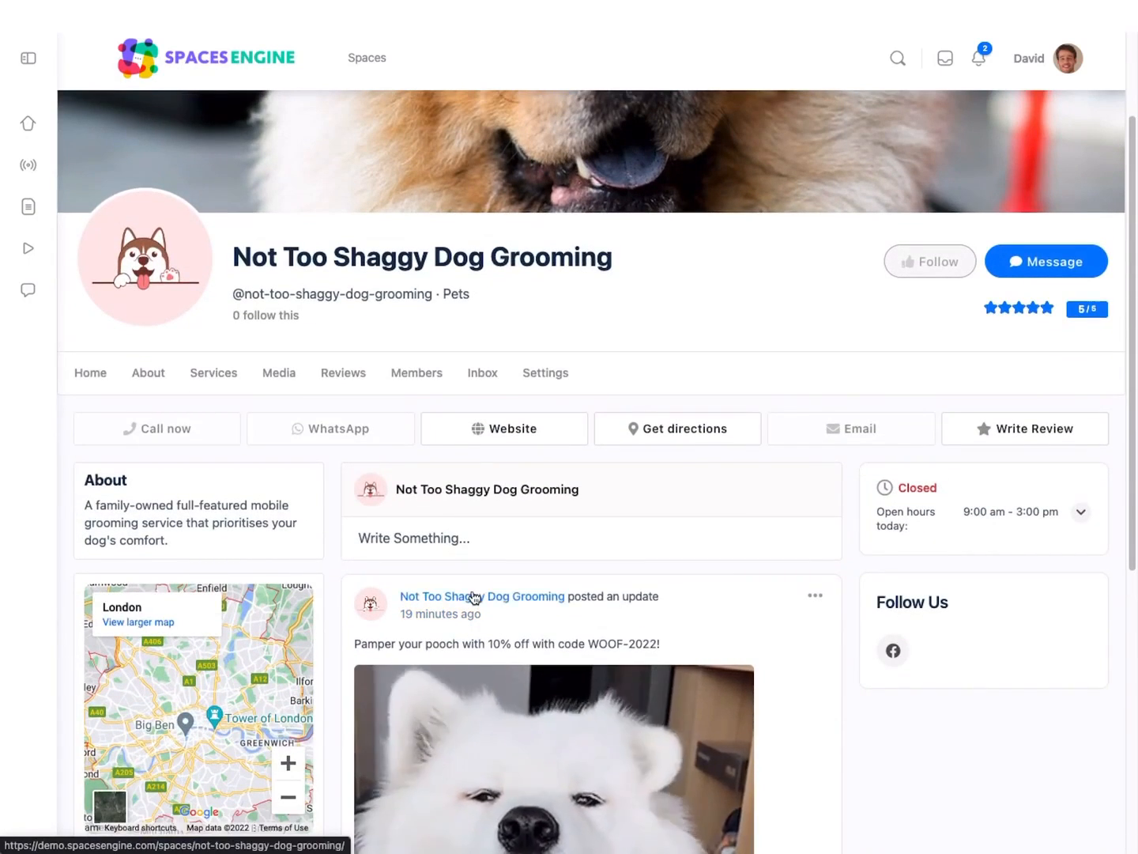
left_click(492, 382)
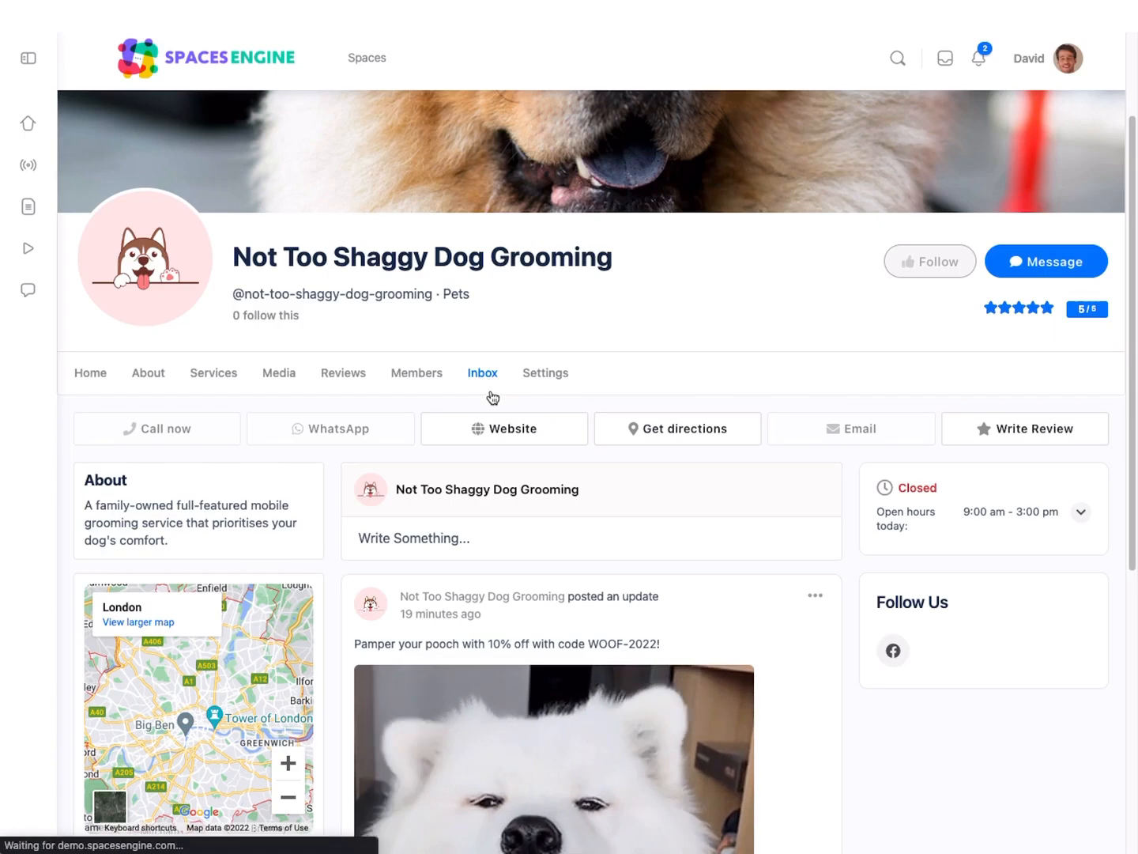
scroll(521, 545, "down", 5)
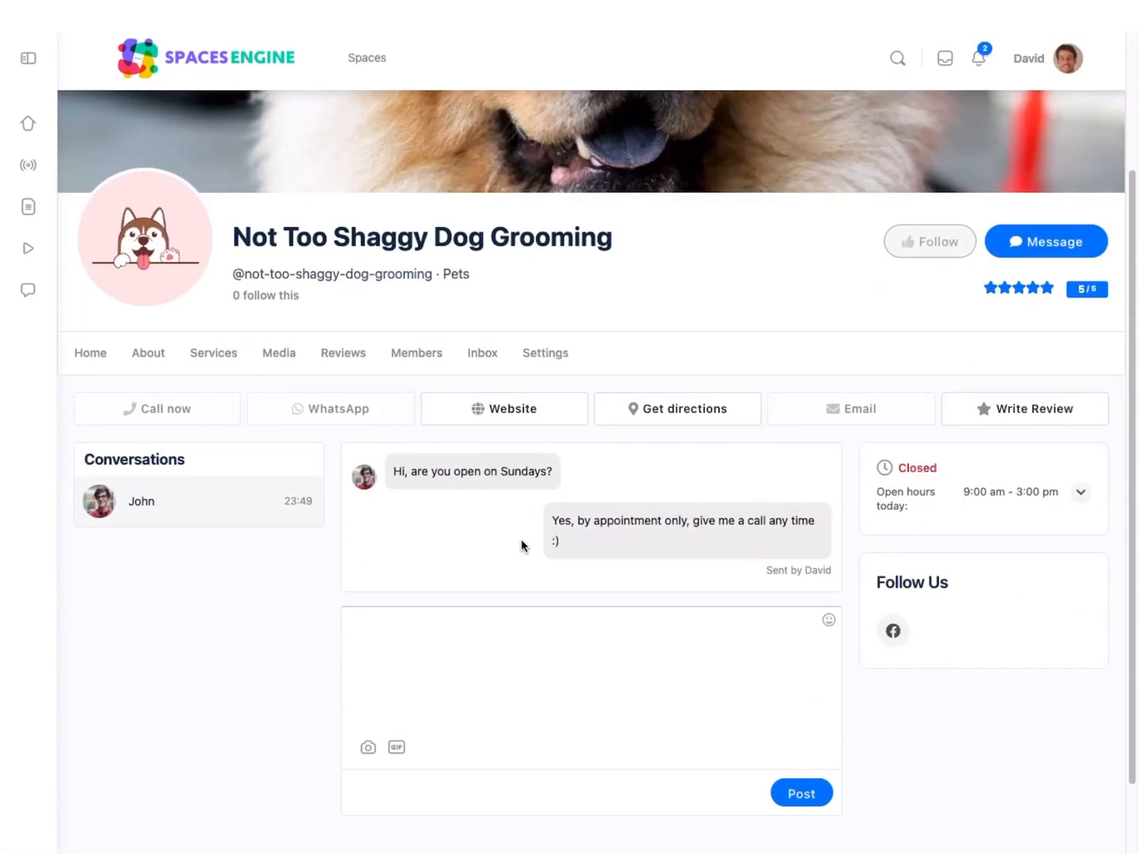
Step: Return to the space's home page and open the directory of all spaces
left_click(91, 354)
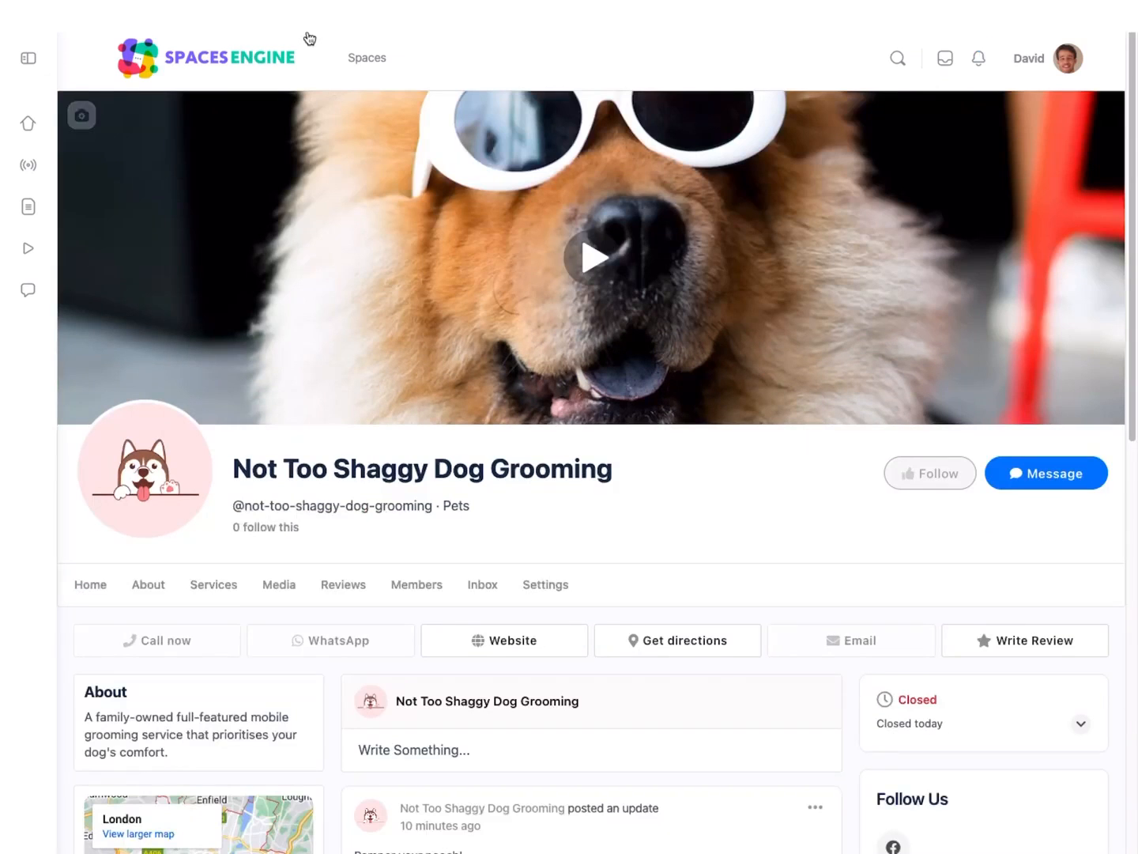
left_click(381, 63)
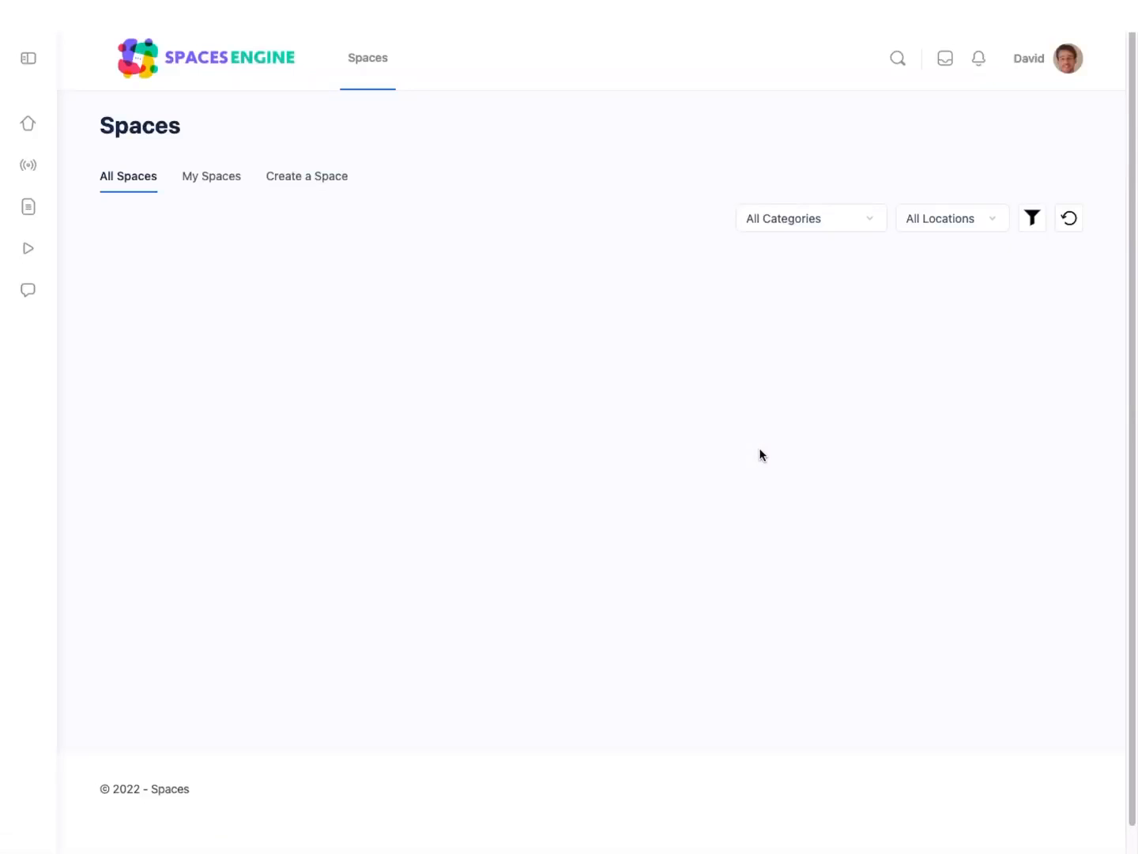